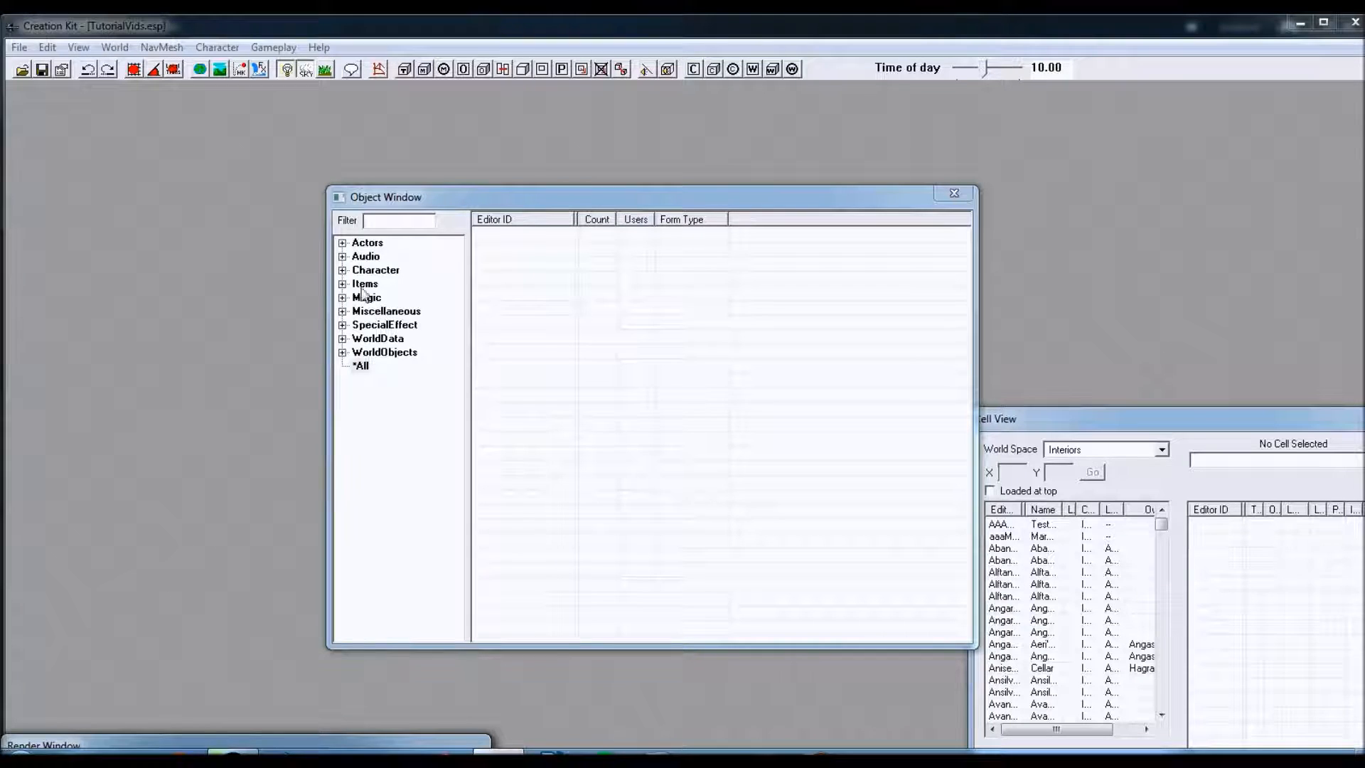
List the Quest records found under the Character category of the Object Window.
{"action": "left_click", "coordinate": [372, 257]}
{"action": "left_click", "coordinate": [373, 271]}
{"action": "left_click", "coordinate": [370, 298]}
{"action": "left_click", "coordinate": [377, 311]}
{"action": "left_click", "coordinate": [359, 285]}
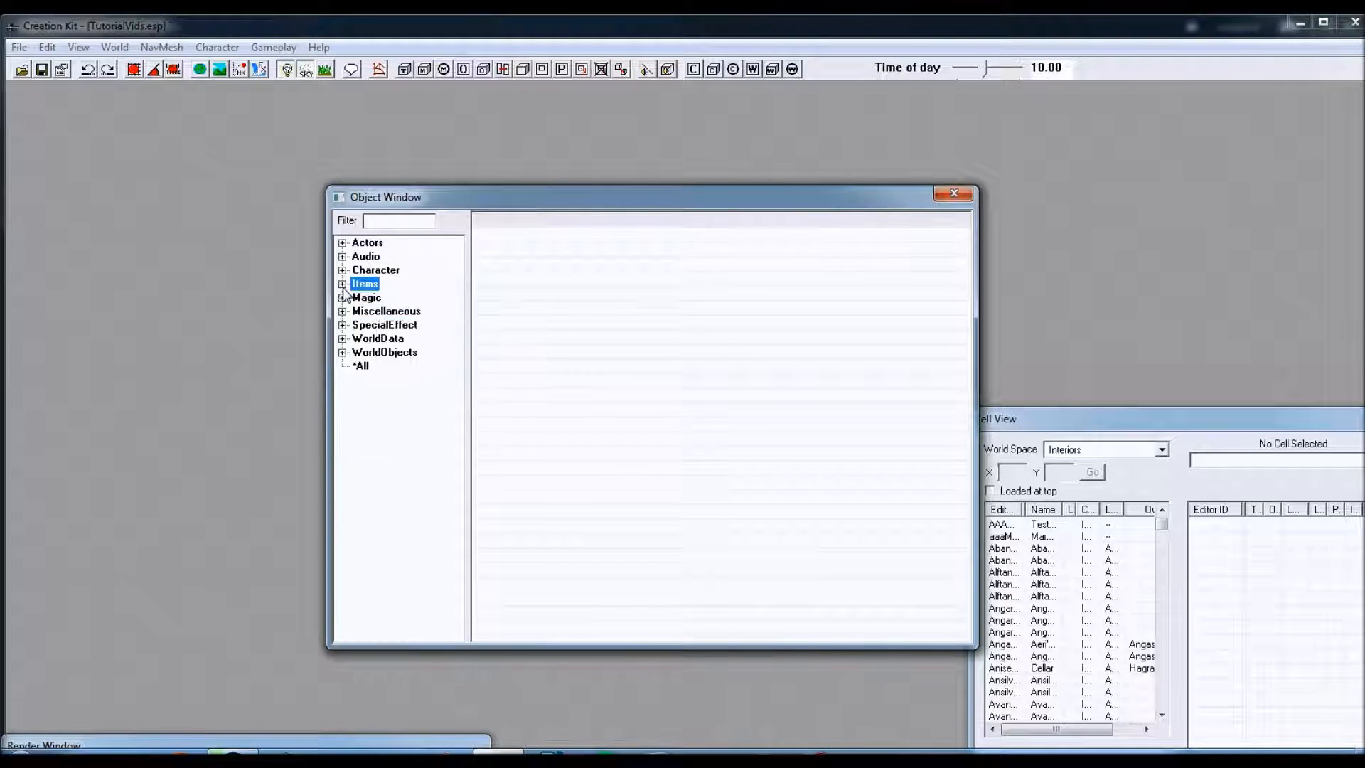
{"action": "left_click", "coordinate": [342, 285]}
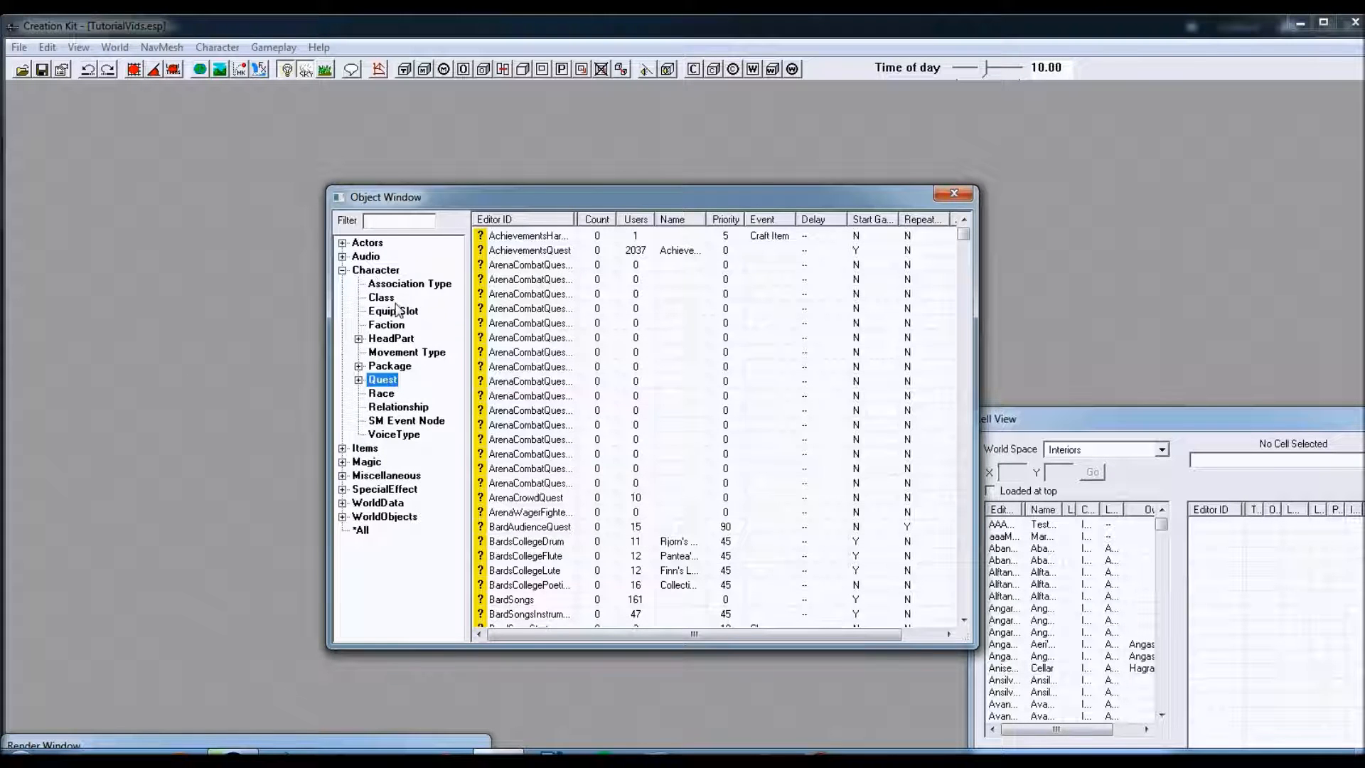
Examine the Quest subcategories, including Civil War, Daedric and the regional groups under Dialogue.
{"action": "left_click", "coordinate": [359, 381]}
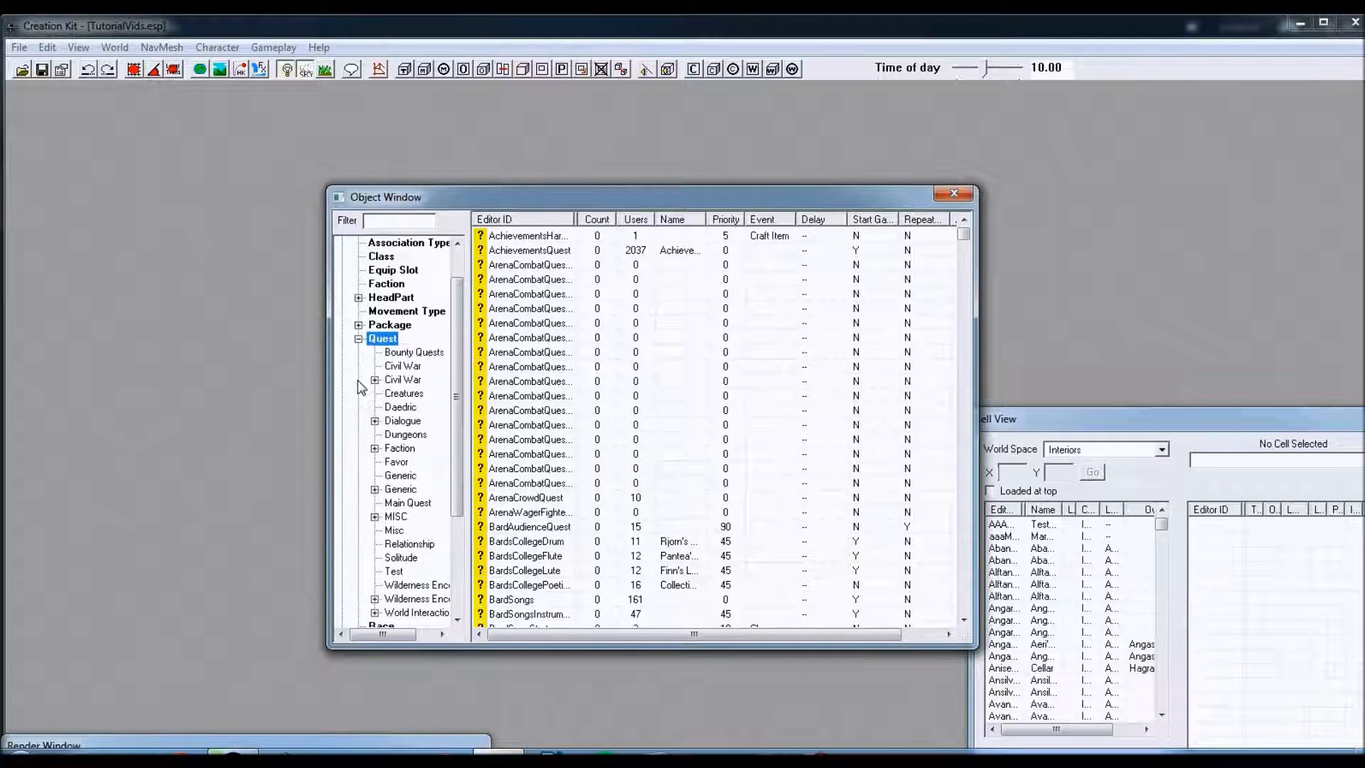
{"action": "left_click", "coordinate": [404, 366]}
{"action": "left_click", "coordinate": [404, 393]}
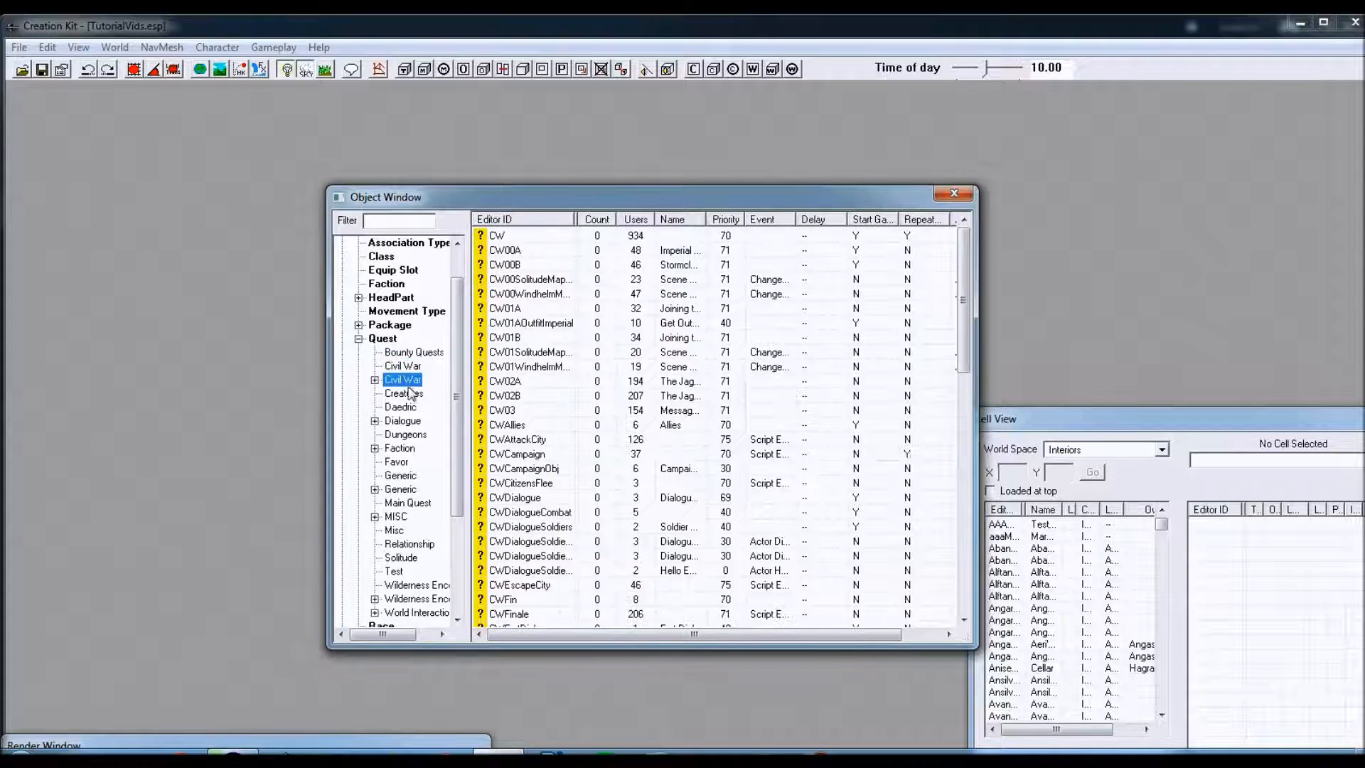
{"action": "left_click", "coordinate": [400, 412]}
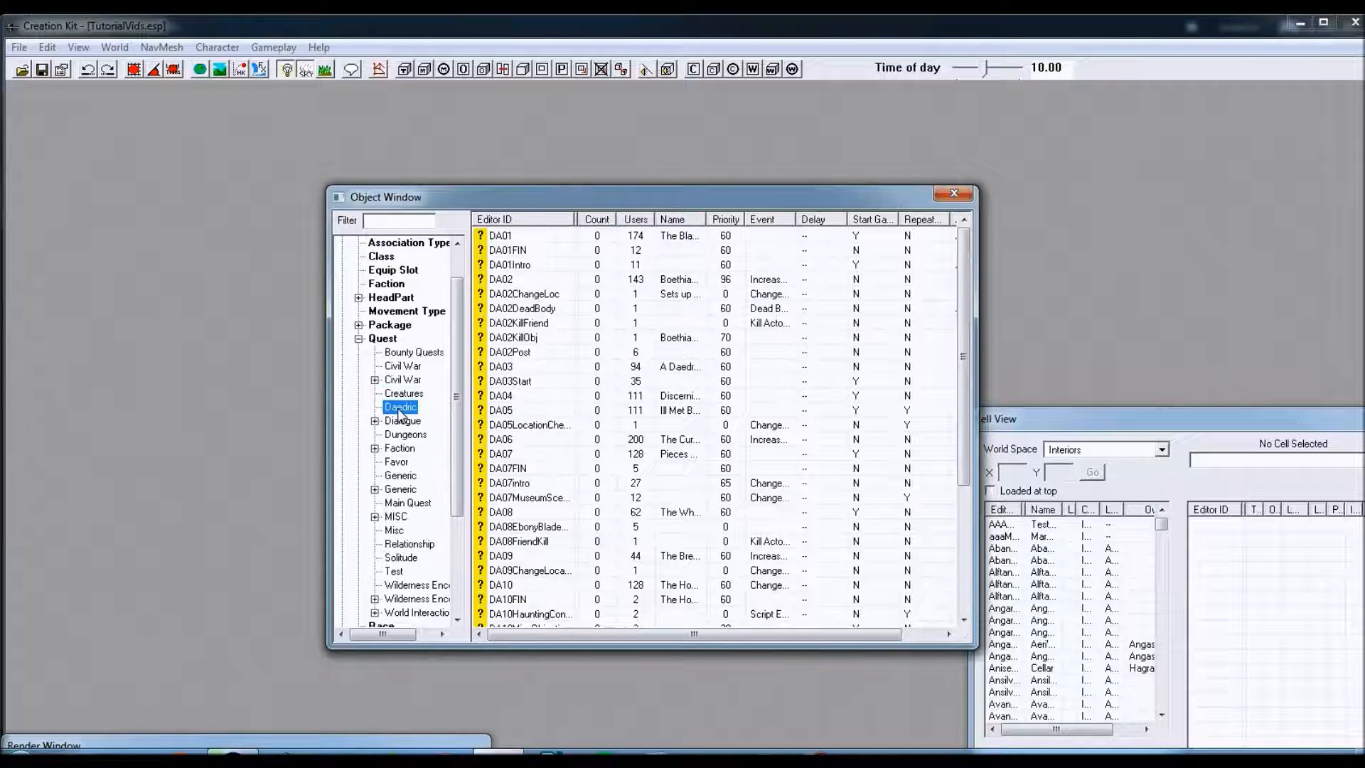
{"action": "left_click", "coordinate": [401, 421]}
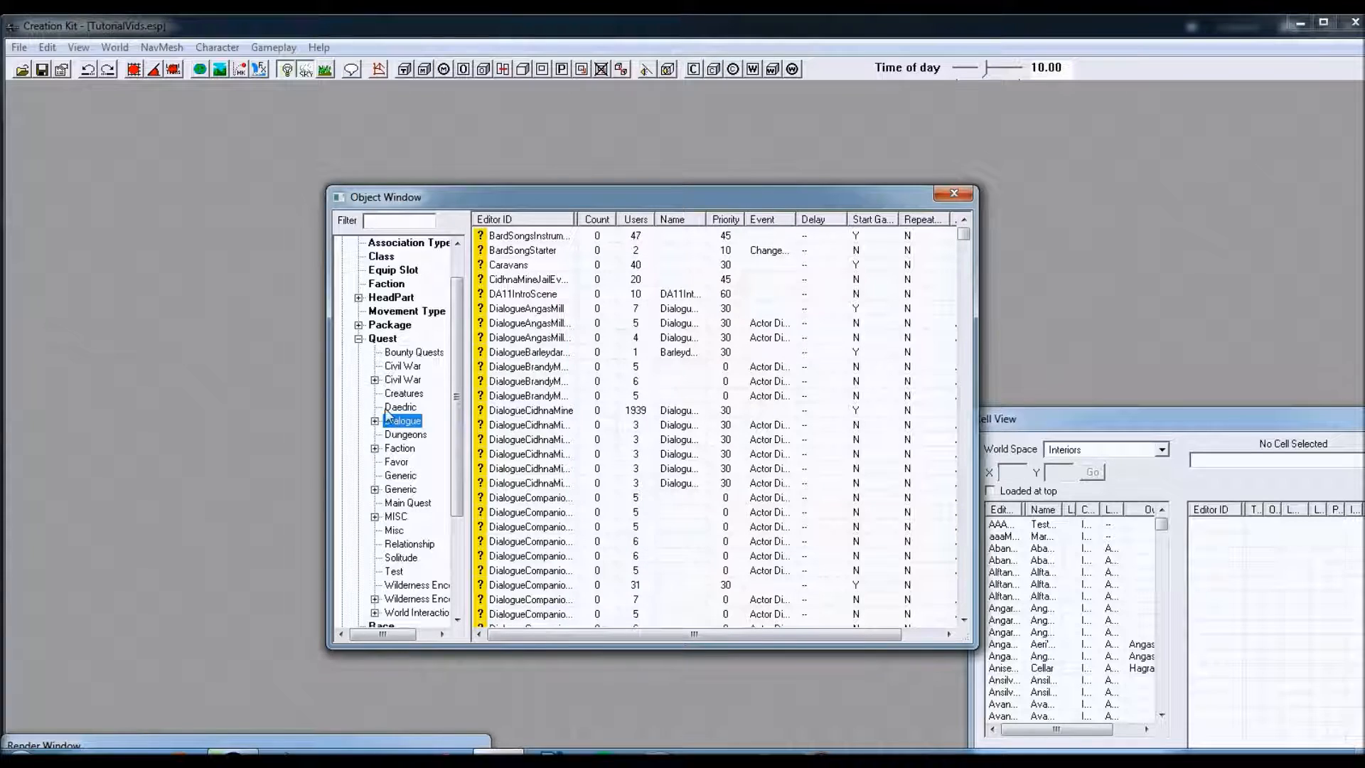
{"action": "left_click", "coordinate": [375, 421]}
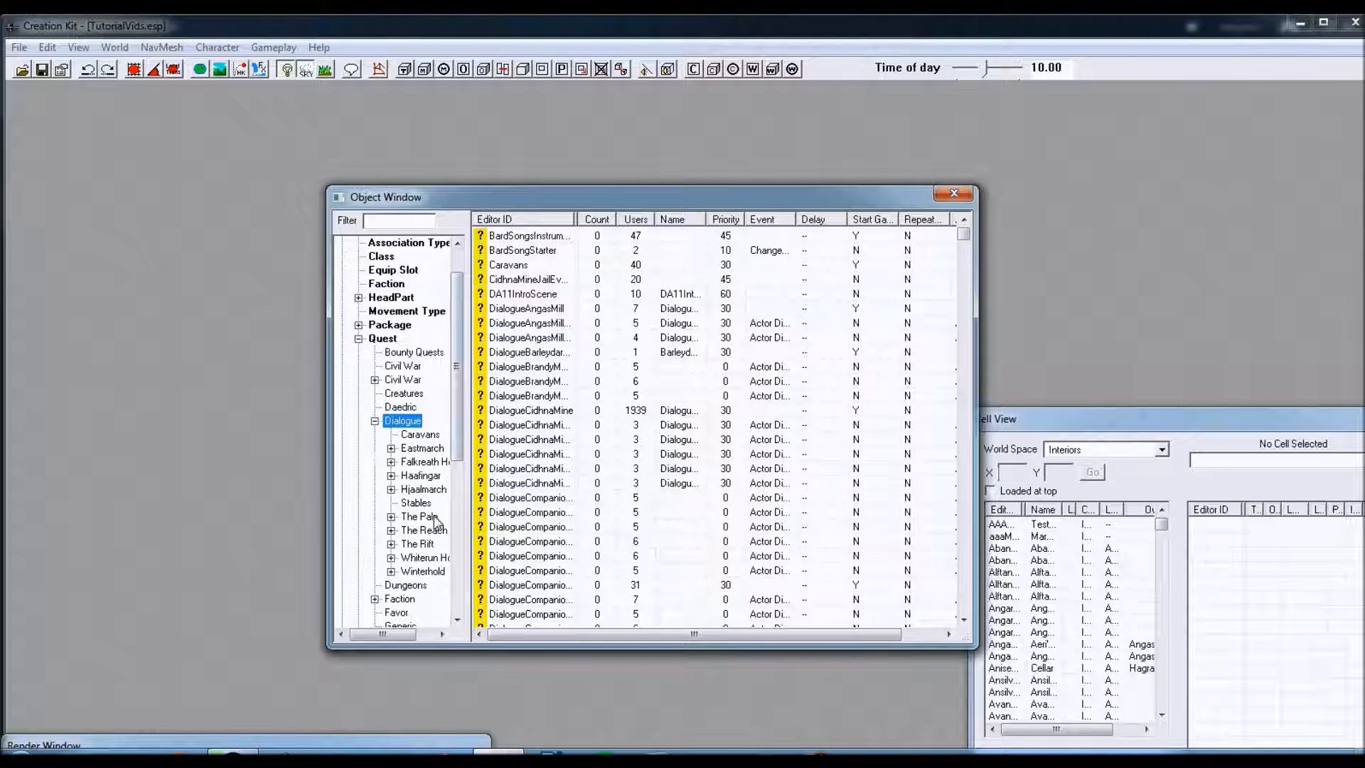
{"action": "scroll", "coordinate": [454, 477], "scroll_direction": "down", "scroll_amount": 1}
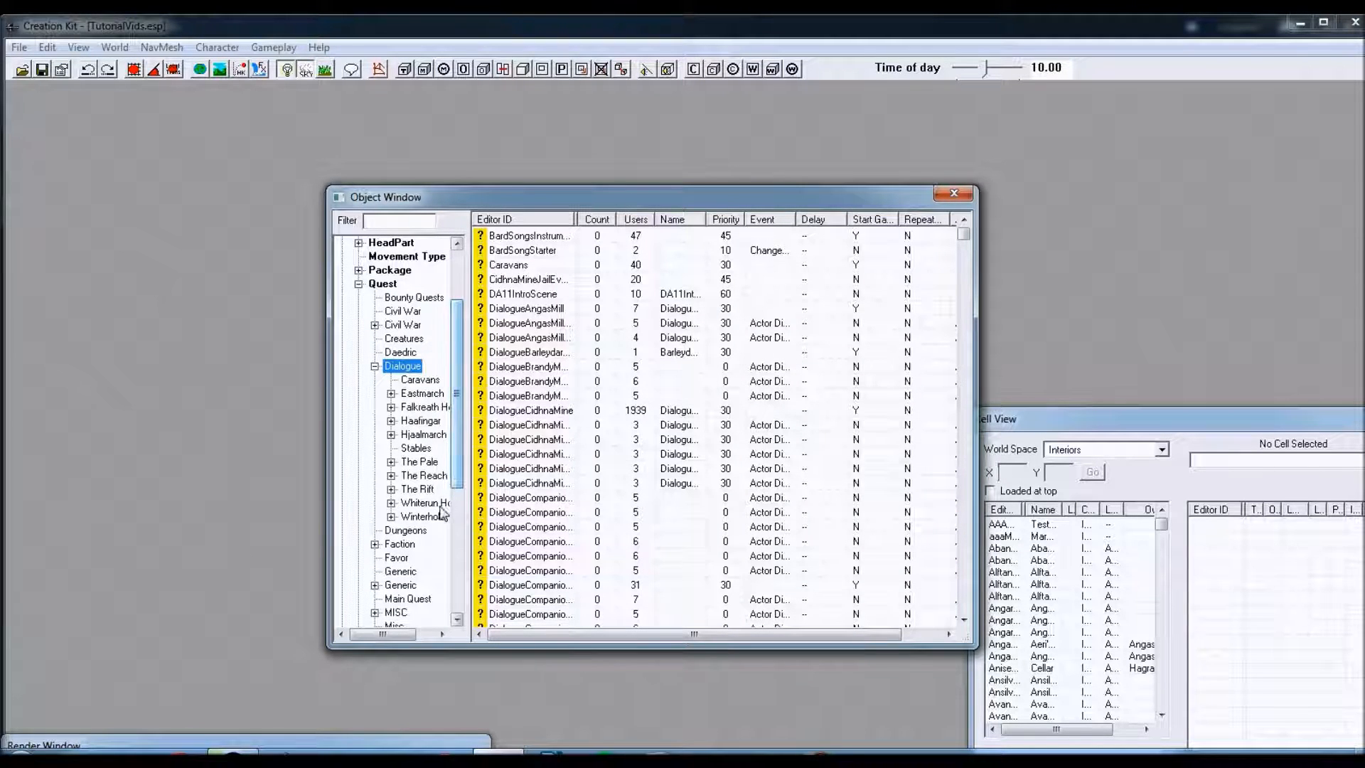
{"action": "left_click", "coordinate": [375, 366]}
{"action": "left_click", "coordinate": [359, 284]}
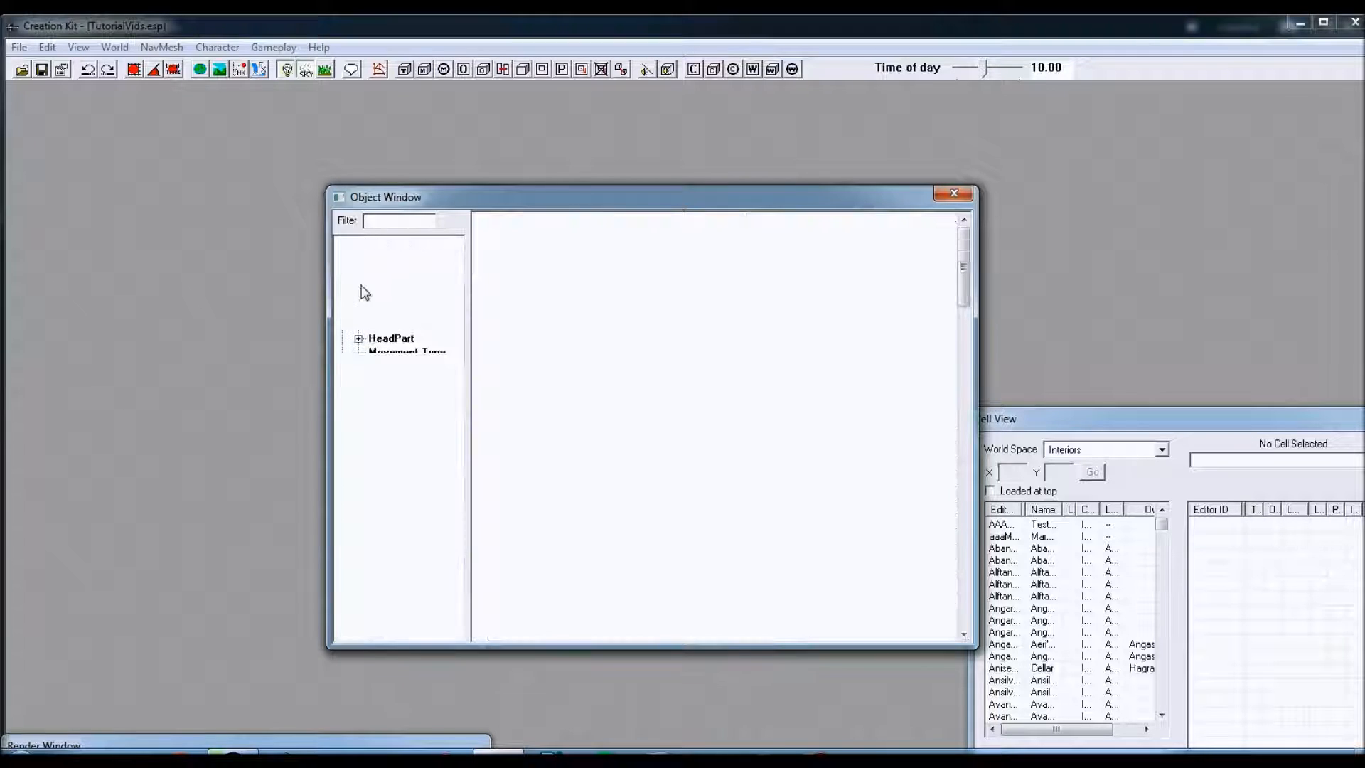
Return to the full Quest list and create a new quest record.
{"action": "left_click", "coordinate": [381, 393]}
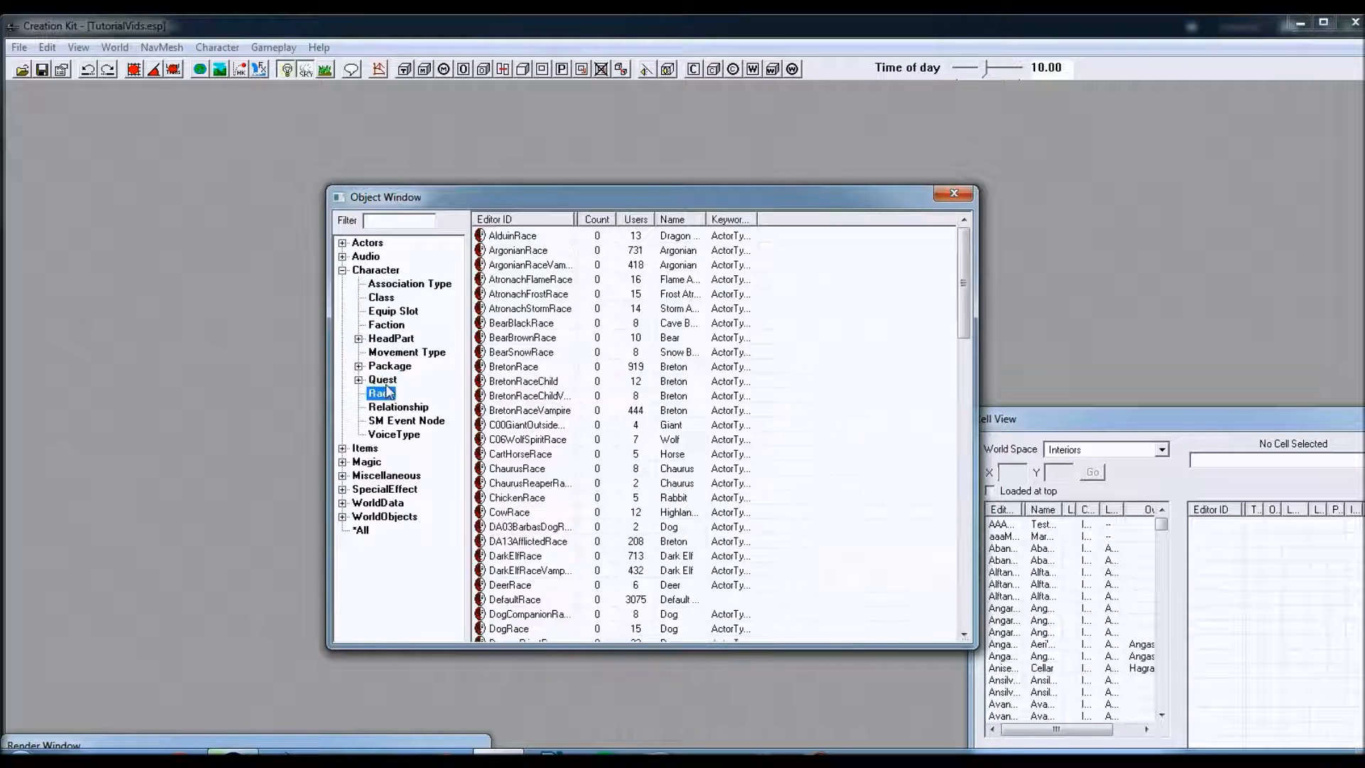
{"action": "left_click", "coordinate": [384, 380]}
{"action": "left_click", "coordinate": [392, 366]}
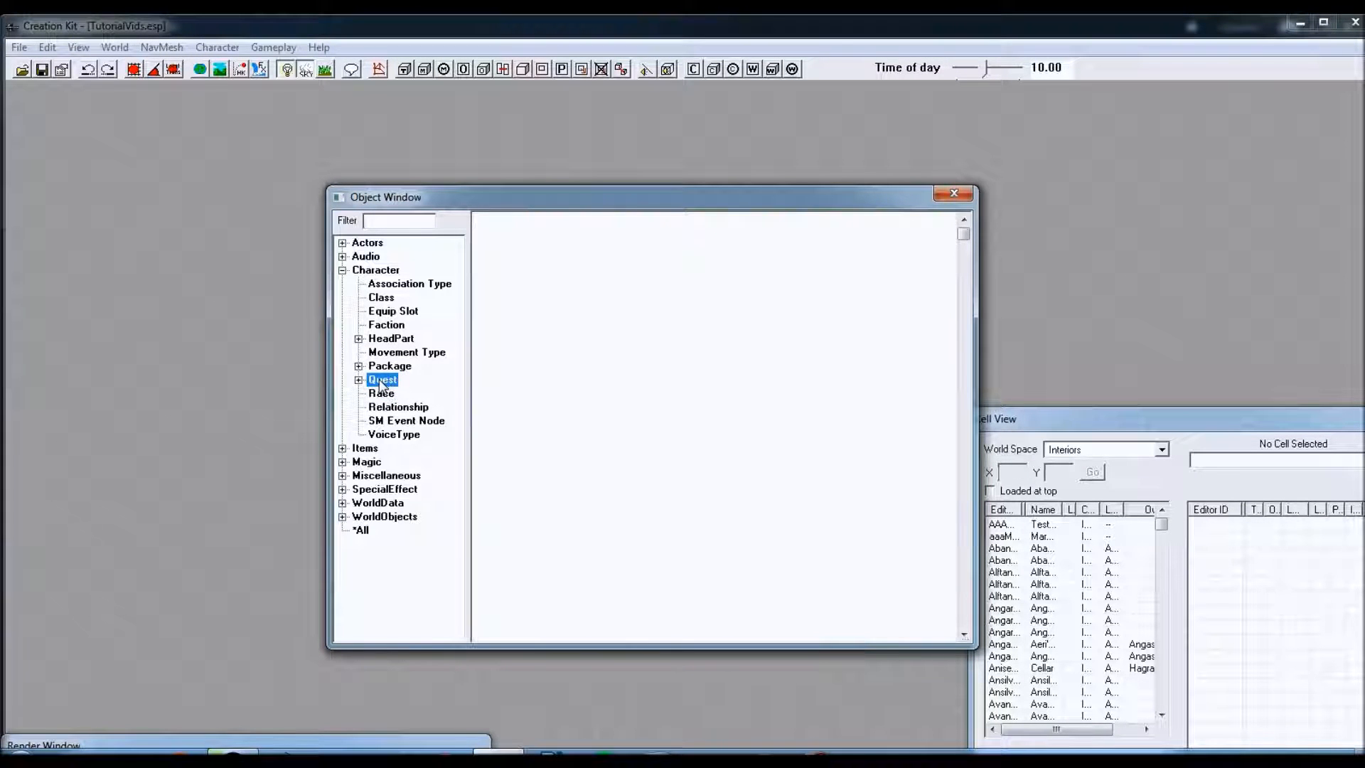
{"action": "left_click", "coordinate": [382, 381]}
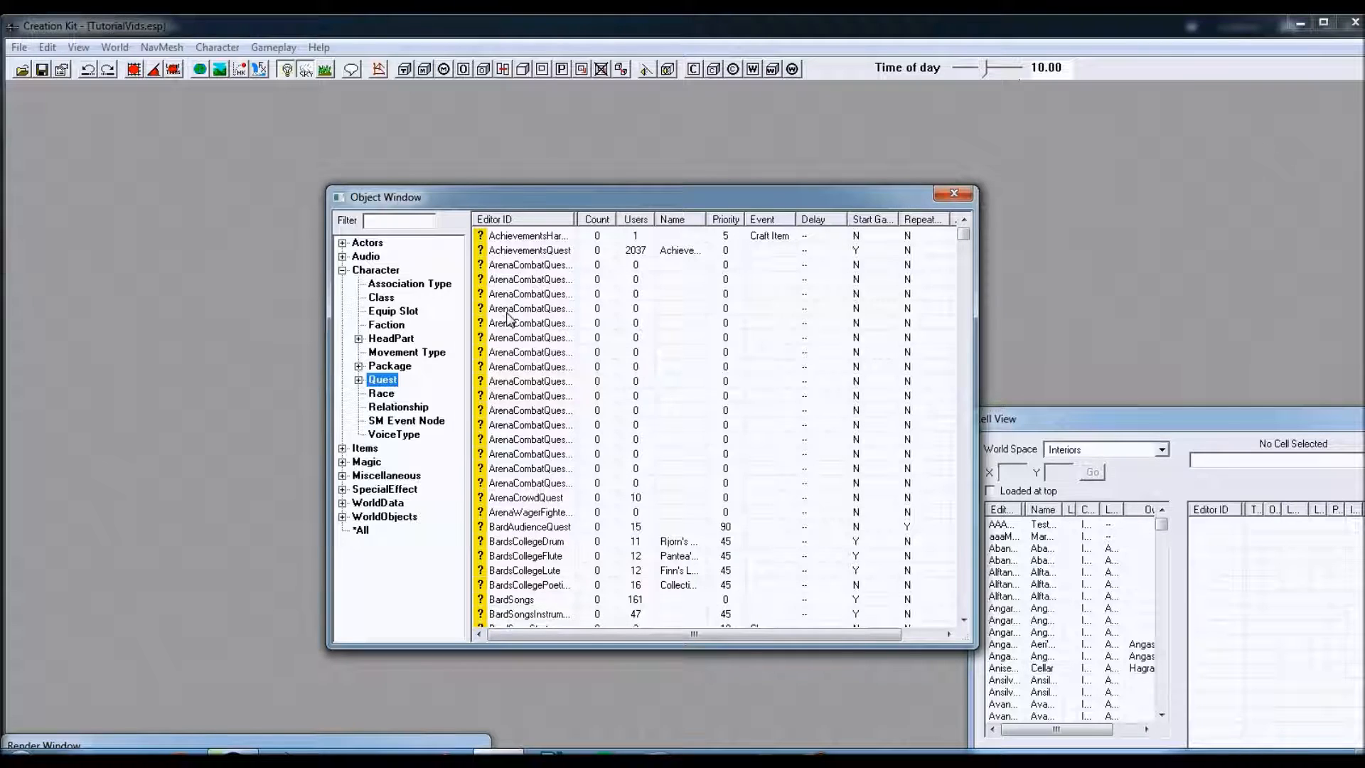
{"action": "right_click", "coordinate": [518, 338]}
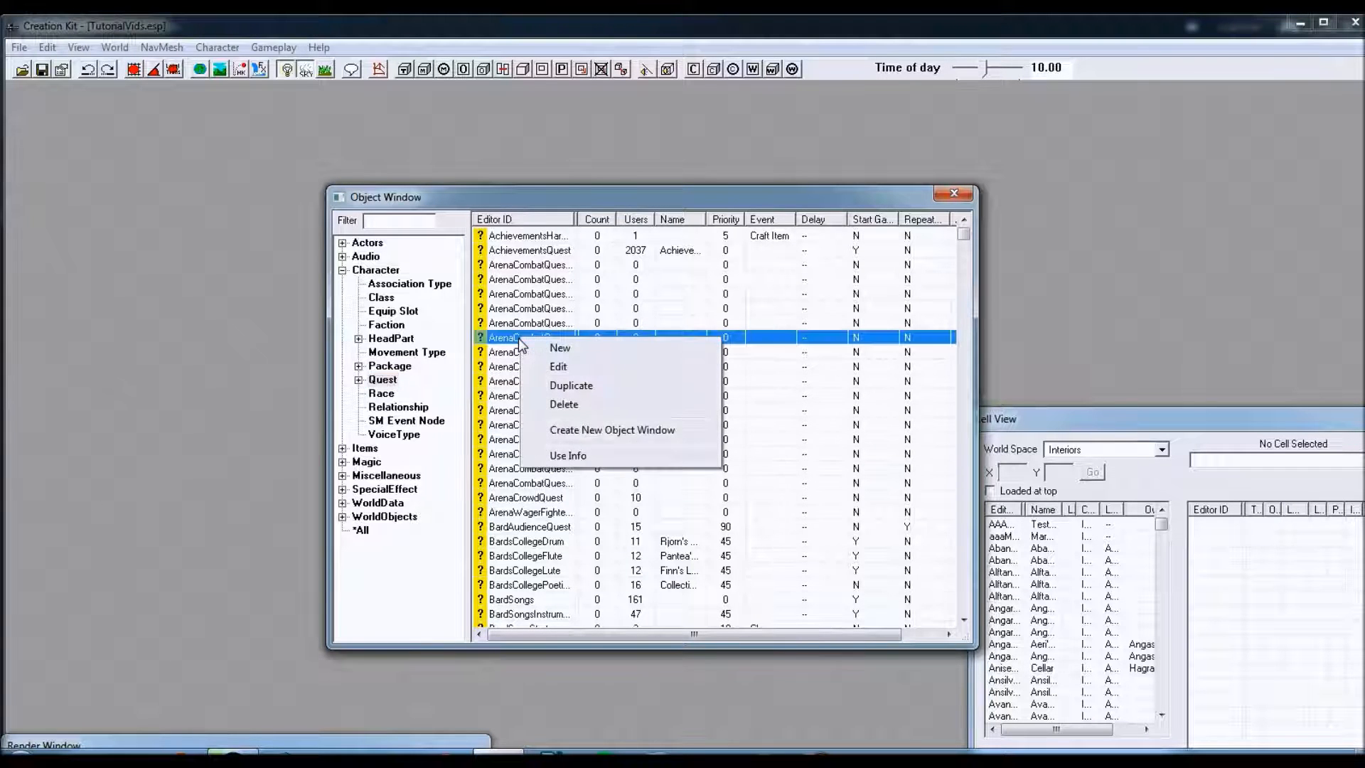
{"action": "left_click", "coordinate": [565, 350]}
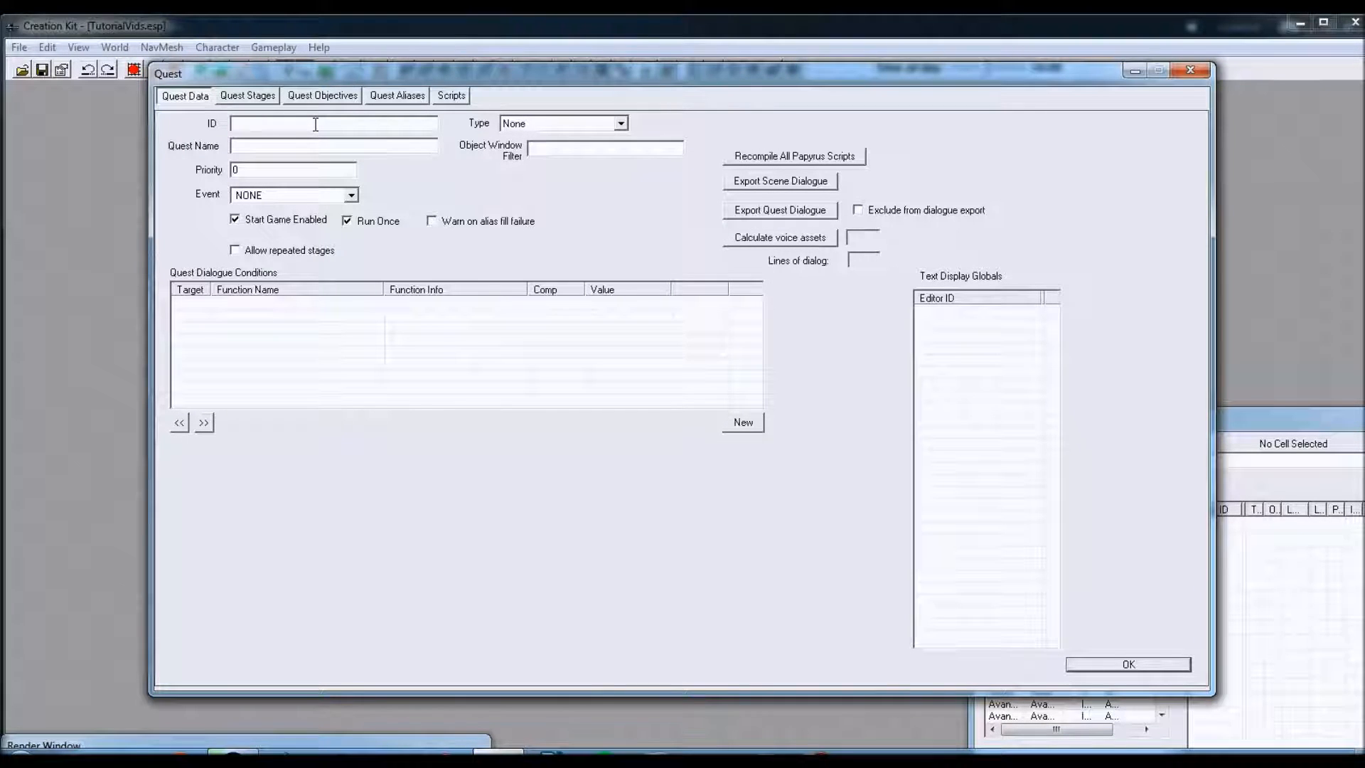
Set the quest ID to DialogueDroZhirrClawfoot and the quest name to Dro'Zhirr Clawfoot's Dialogue.
{"action": "type", "text": "Dialogue"}
{"action": "type", "text": "Dro'Zhi"}
{"action": "type", "text": "rC"}
{"action": "type", "text": "lawfoot"}
{"action": "type", "text": "Dro"}
{"action": "type", "text": "'Zhir"}
{"action": "type", "text": "r Clawf"}
{"action": "type", "text": "oot"}
{"action": "type", "text": "'s Dialogue"}
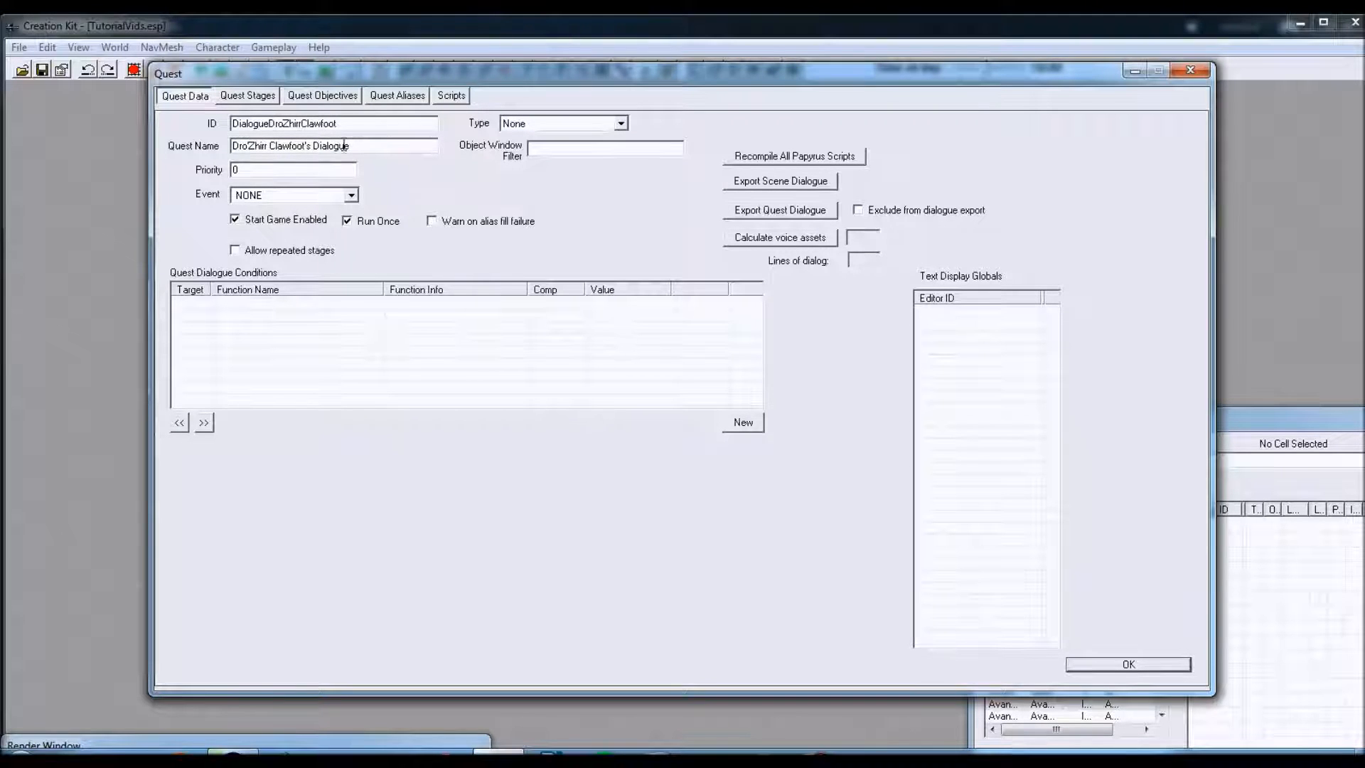
Set the quest's priority to 40 and turn off Run Once.
{"action": "left_click", "coordinate": [313, 169]}
{"action": "key", "text": "BackSpace"}
{"action": "type", "text": "40"}
{"action": "key", "text": "Tab"}
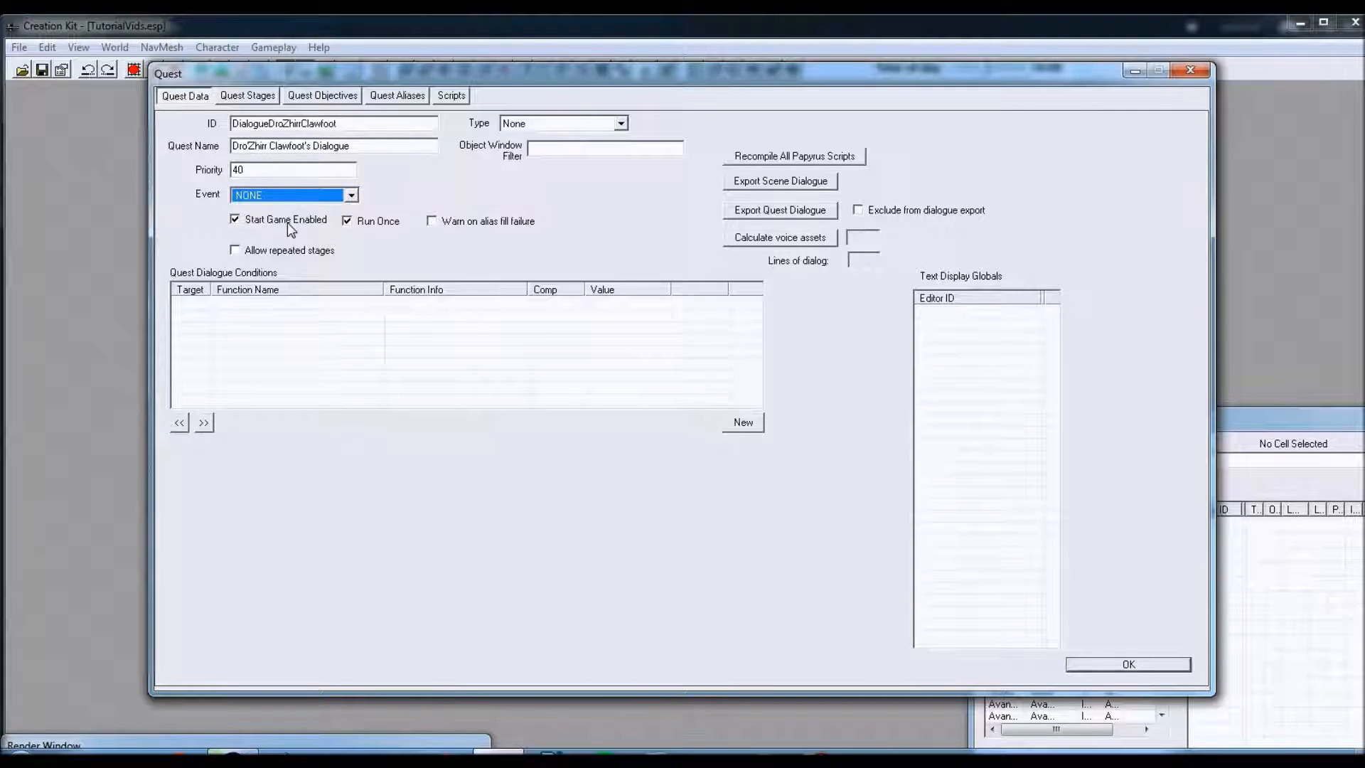
{"action": "left_click", "coordinate": [363, 222]}
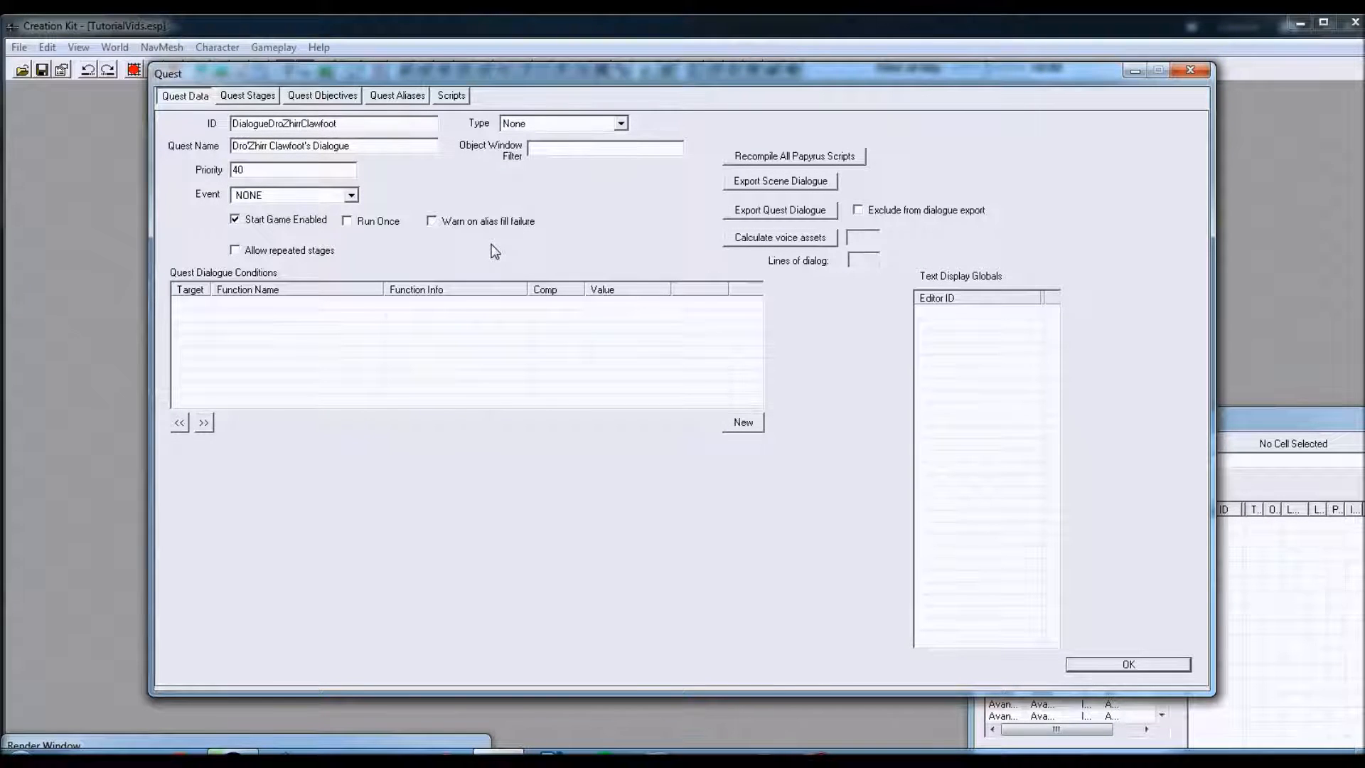
Review the available quest types, keep the type as None, and save the new quest.
{"action": "left_click", "coordinate": [621, 123]}
{"action": "left_click_drag", "start_coordinate": [623, 177], "coordinate": [623, 156]}
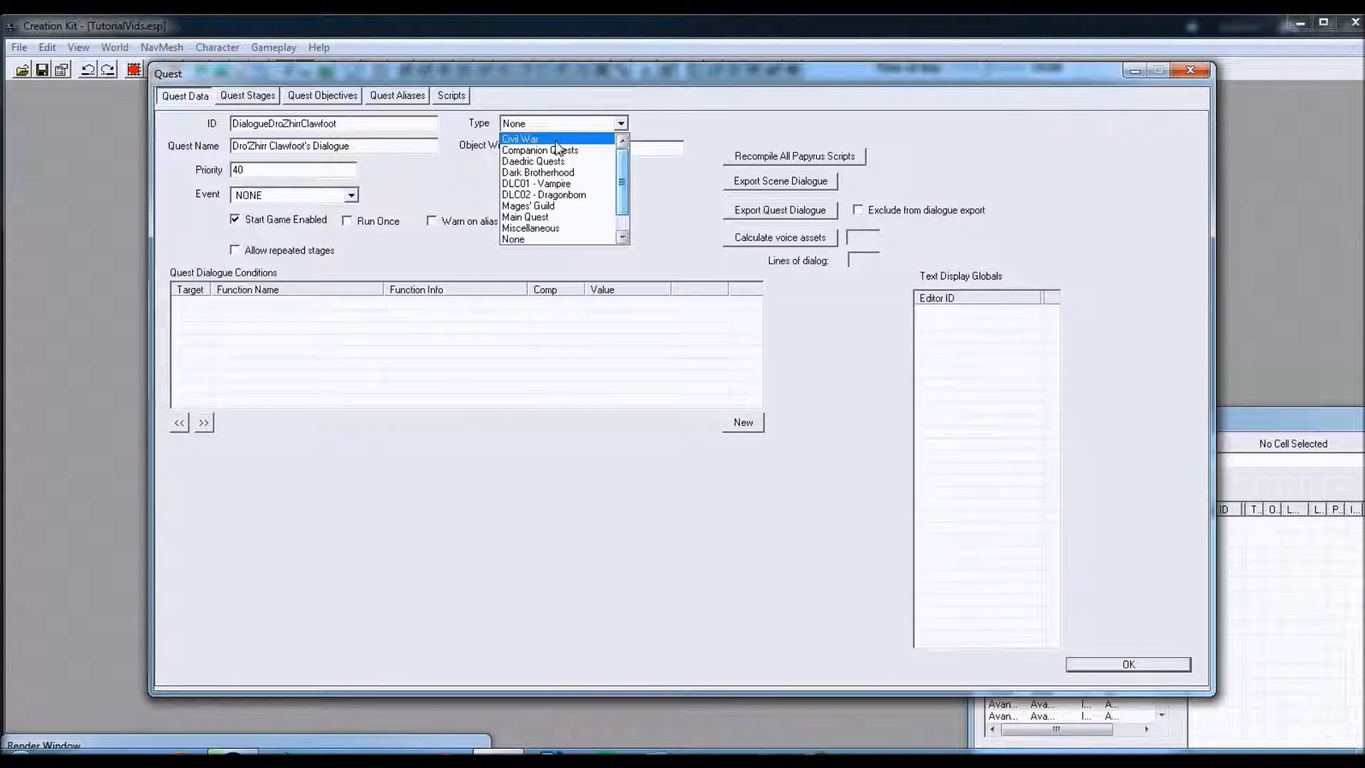
{"action": "left_click_drag", "start_coordinate": [622, 179], "coordinate": [622, 200]}
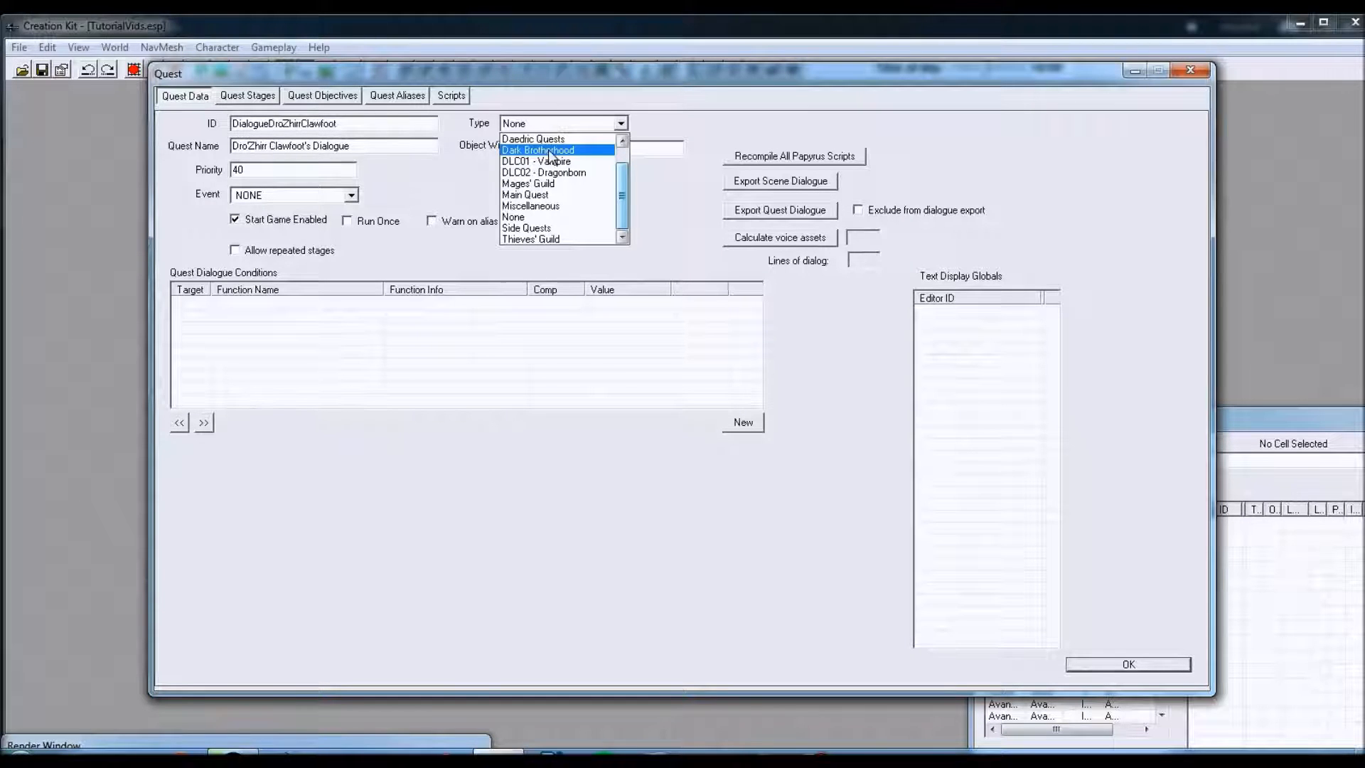
{"action": "scroll", "coordinate": [630, 157], "scroll_direction": "up", "scroll_amount": 1}
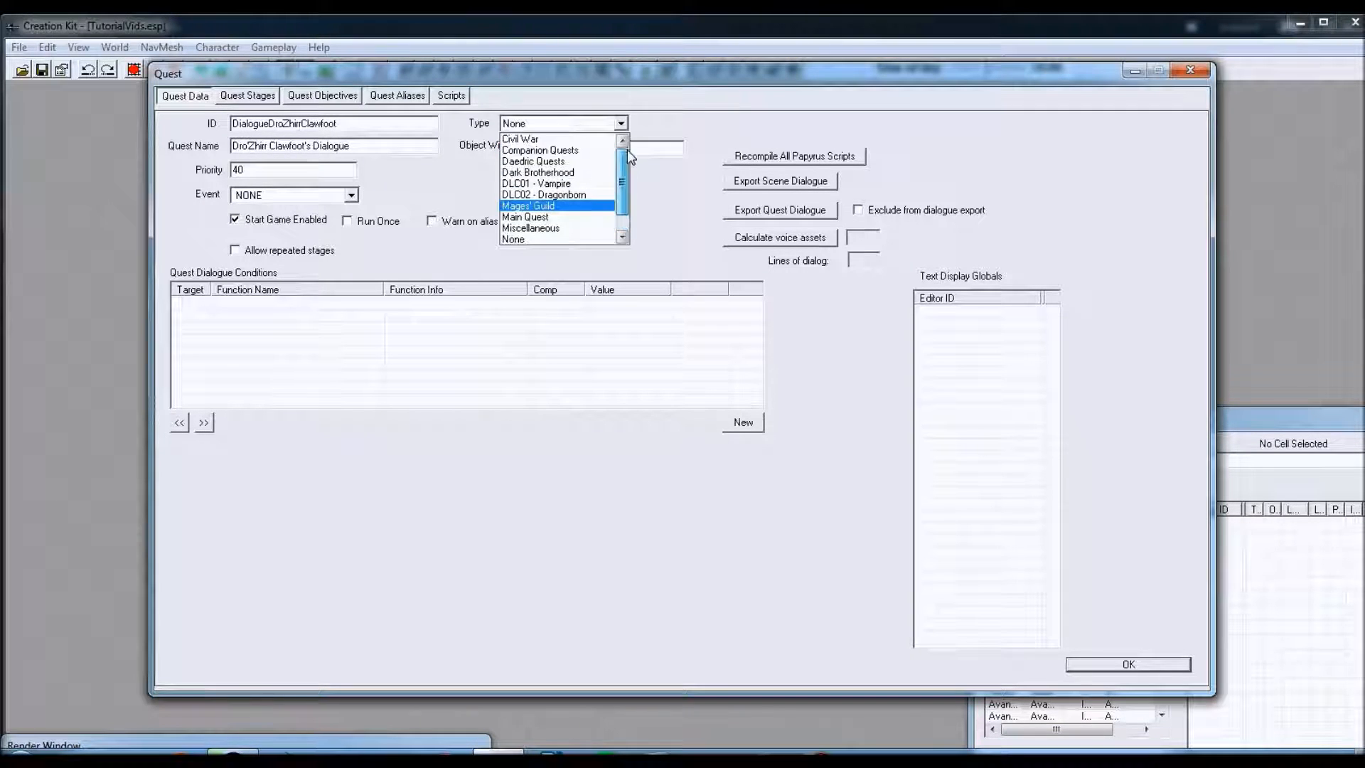
{"action": "left_click", "coordinate": [716, 162]}
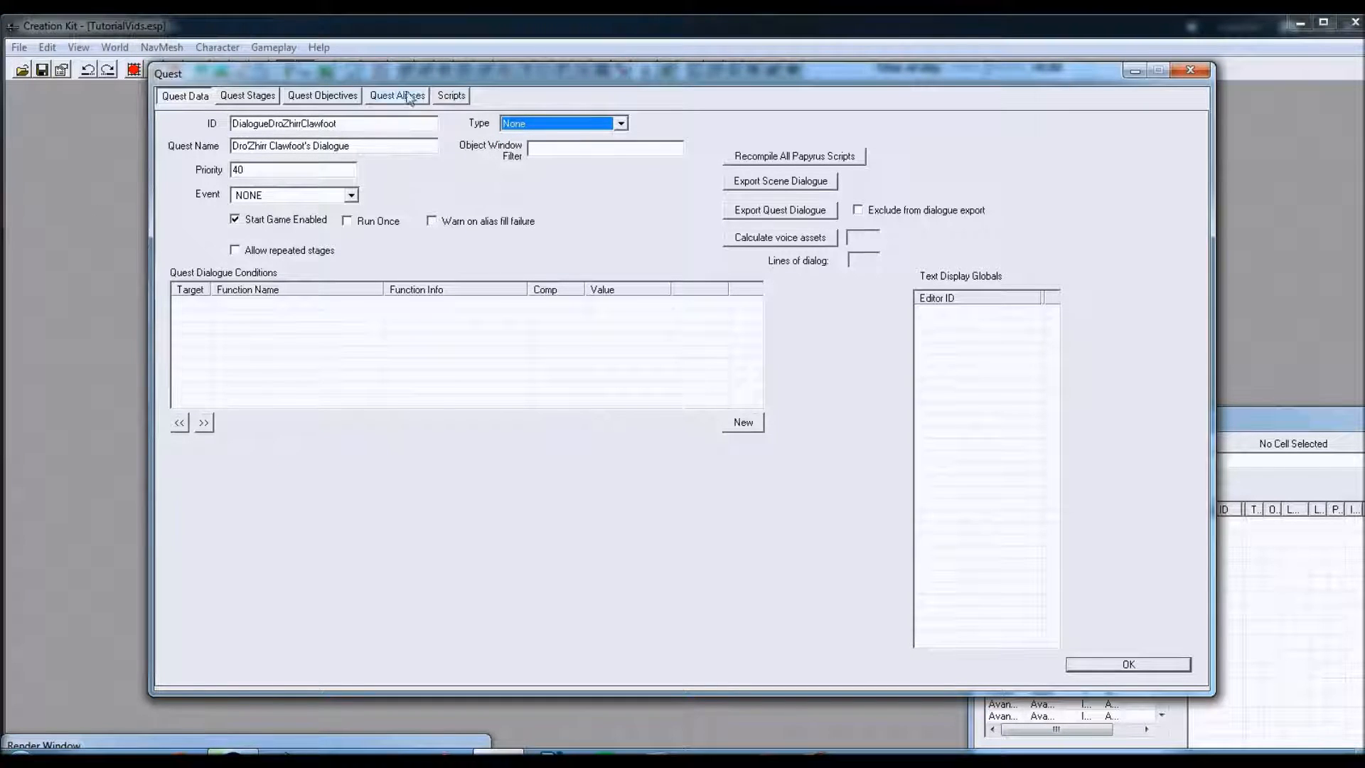
{"action": "left_click", "coordinate": [1128, 664]}
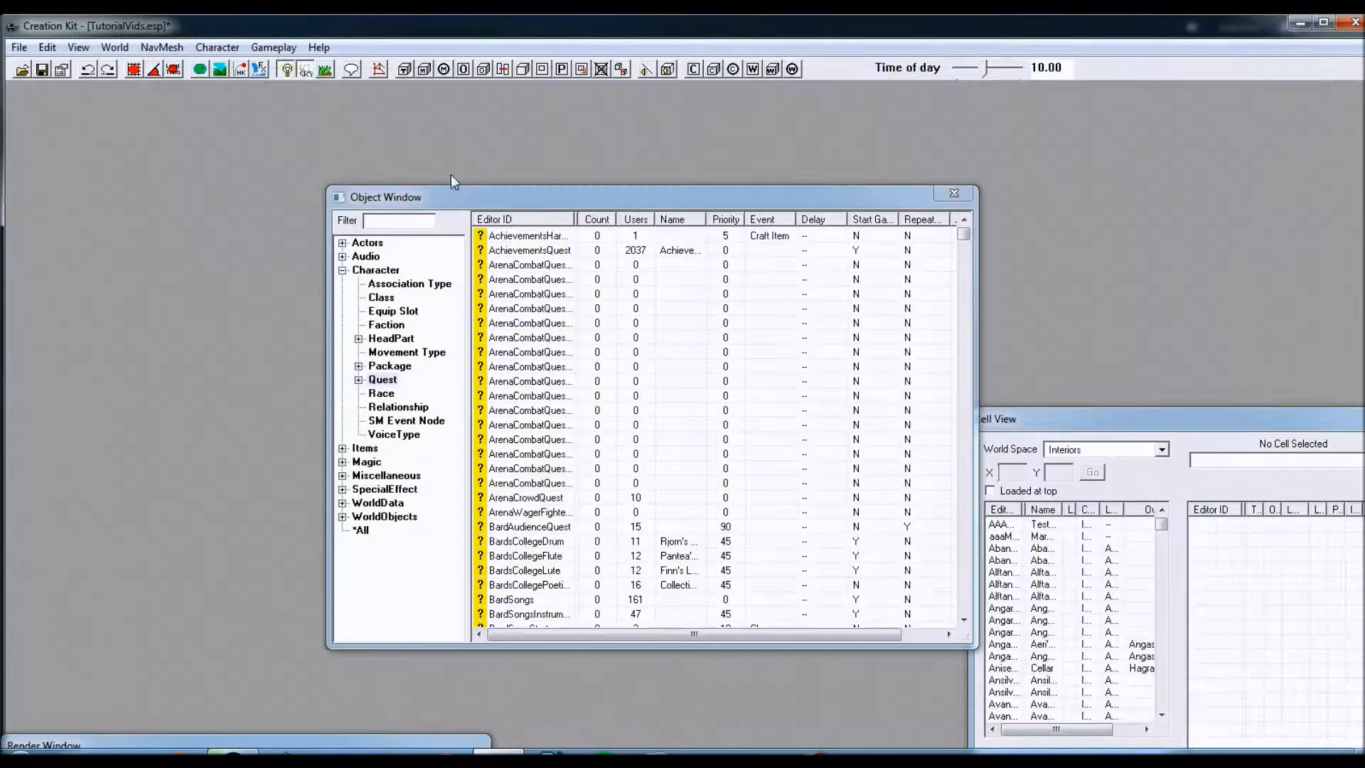
Filter the quest list by drozhirr and open the DialogueDroZhirrClawfoot quest for editing.
{"action": "left_click", "coordinate": [416, 221]}
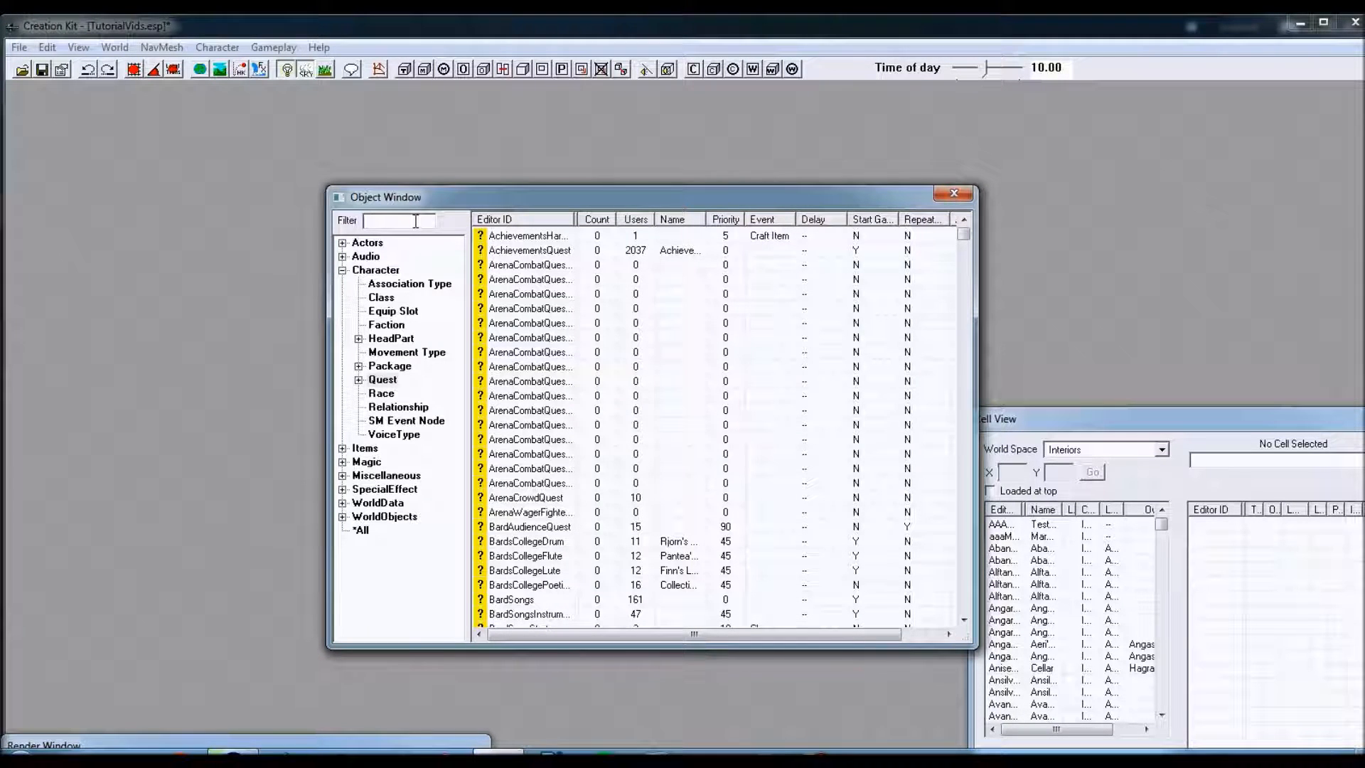
{"action": "type", "text": "drohzi"}
{"action": "type", "text": "hirr"}
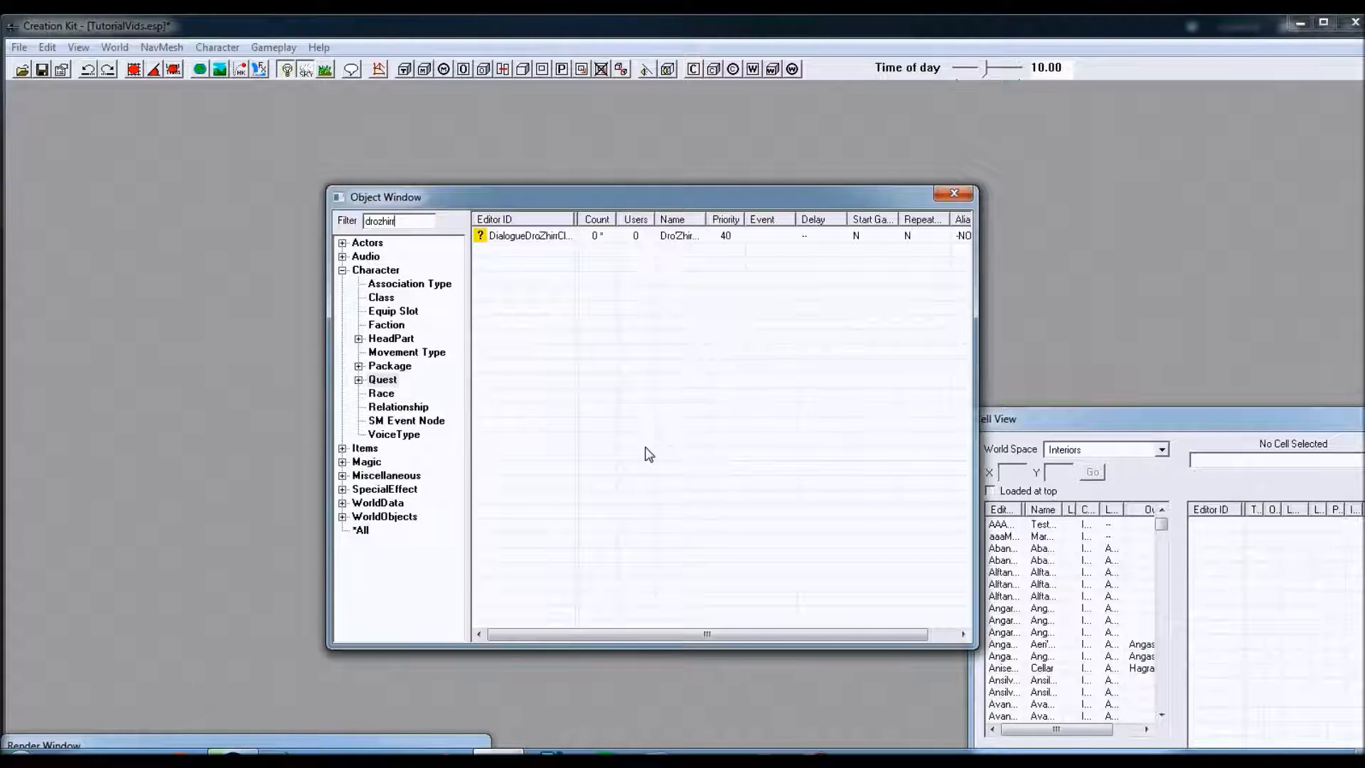
{"action": "left_click", "coordinate": [549, 237]}
{"action": "right_click", "coordinate": [551, 237]}
{"action": "left_click", "coordinate": [614, 269]}
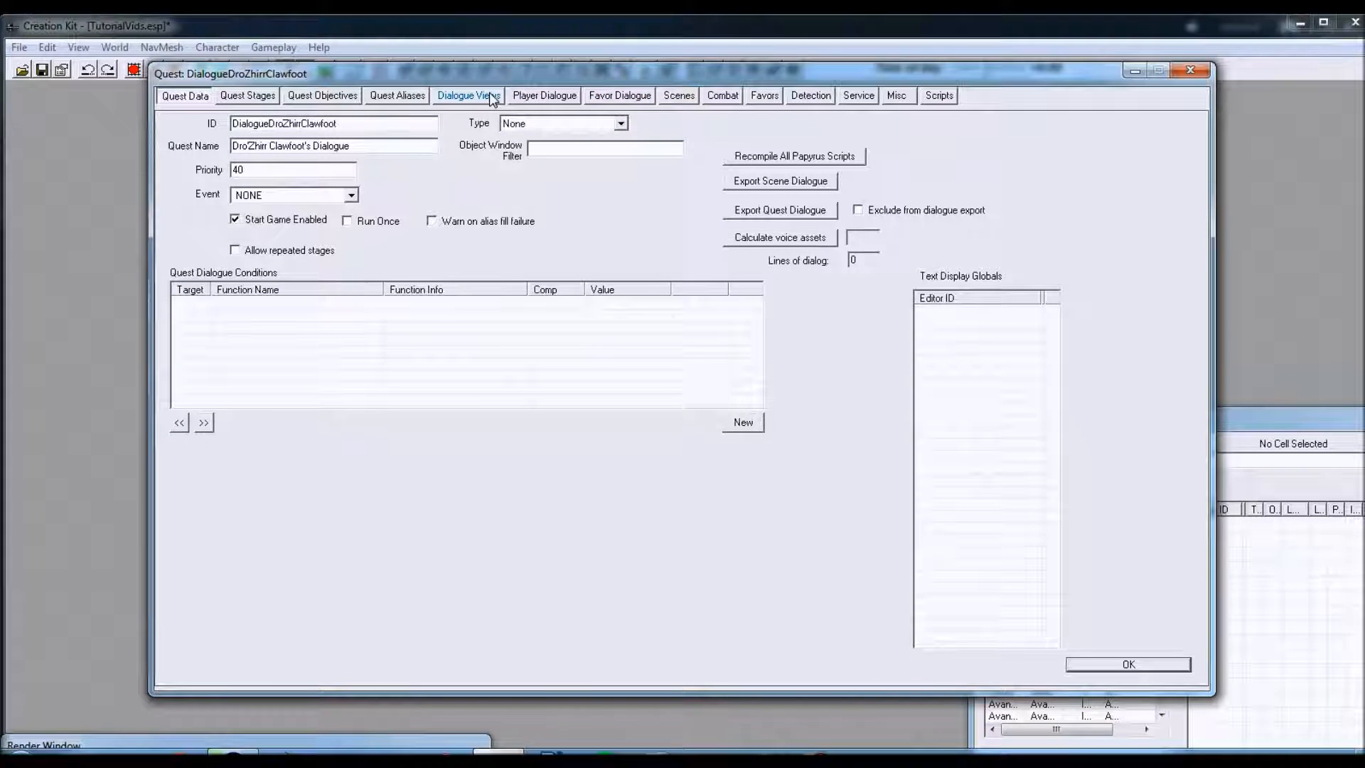
Add a quest stage with index 0 to the quest.
{"action": "left_click", "coordinate": [229, 95]}
{"action": "right_click", "coordinate": [209, 219]}
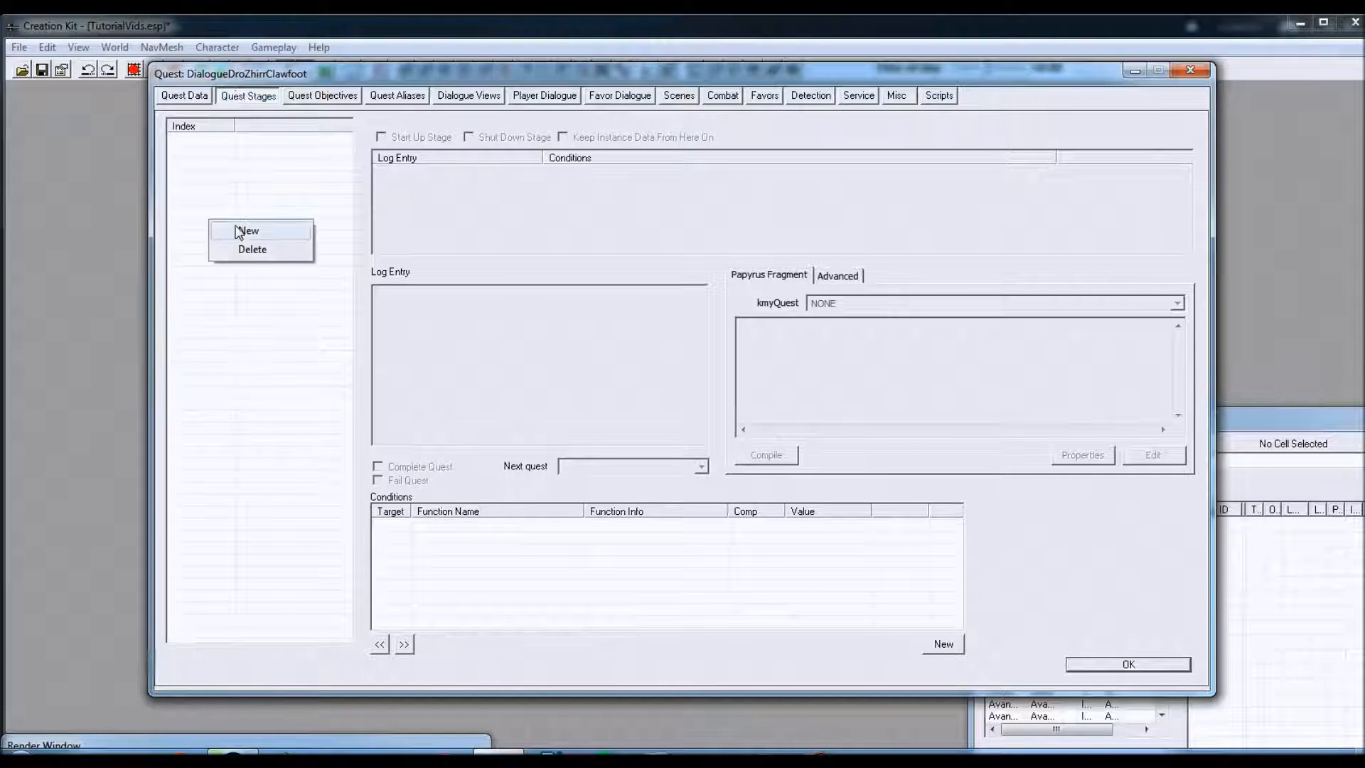
{"action": "left_click", "coordinate": [239, 232]}
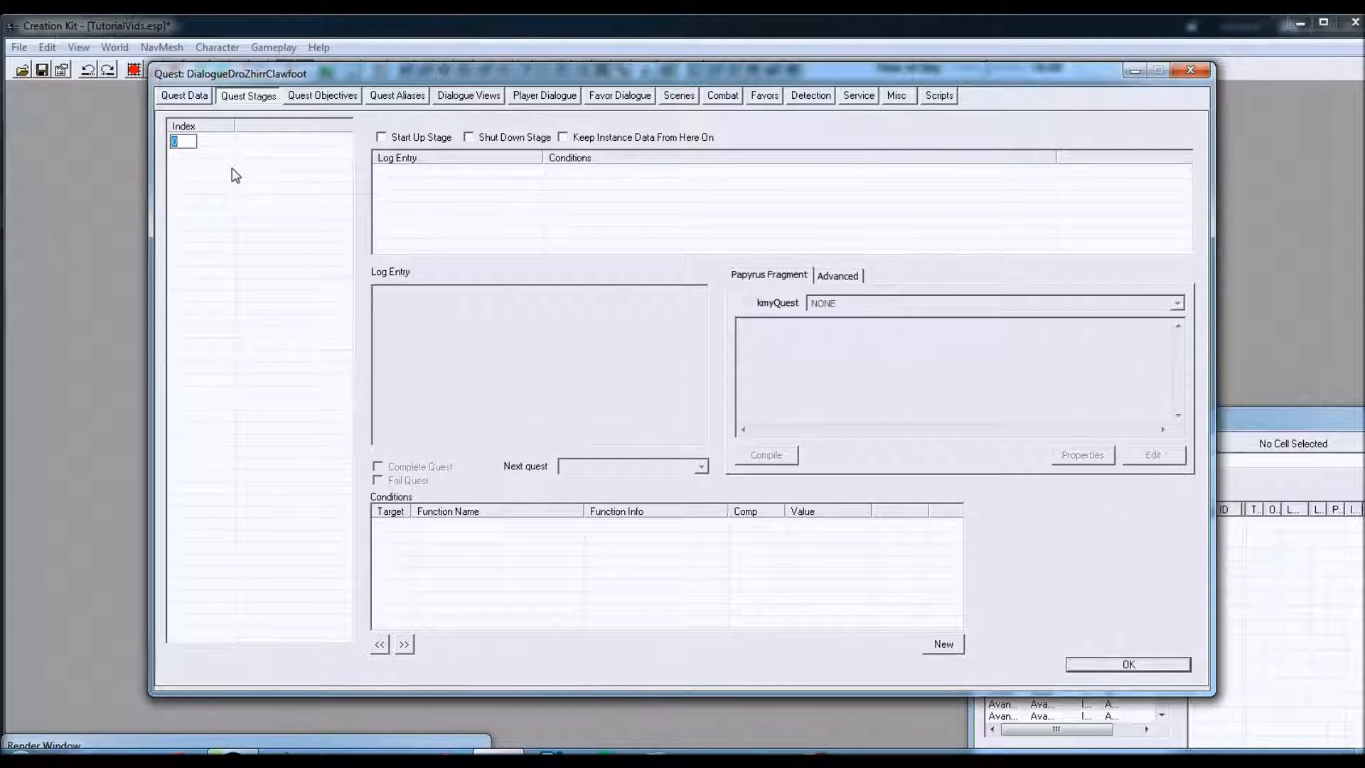
{"action": "left_click", "coordinate": [253, 215]}
{"action": "left_click", "coordinate": [184, 139]}
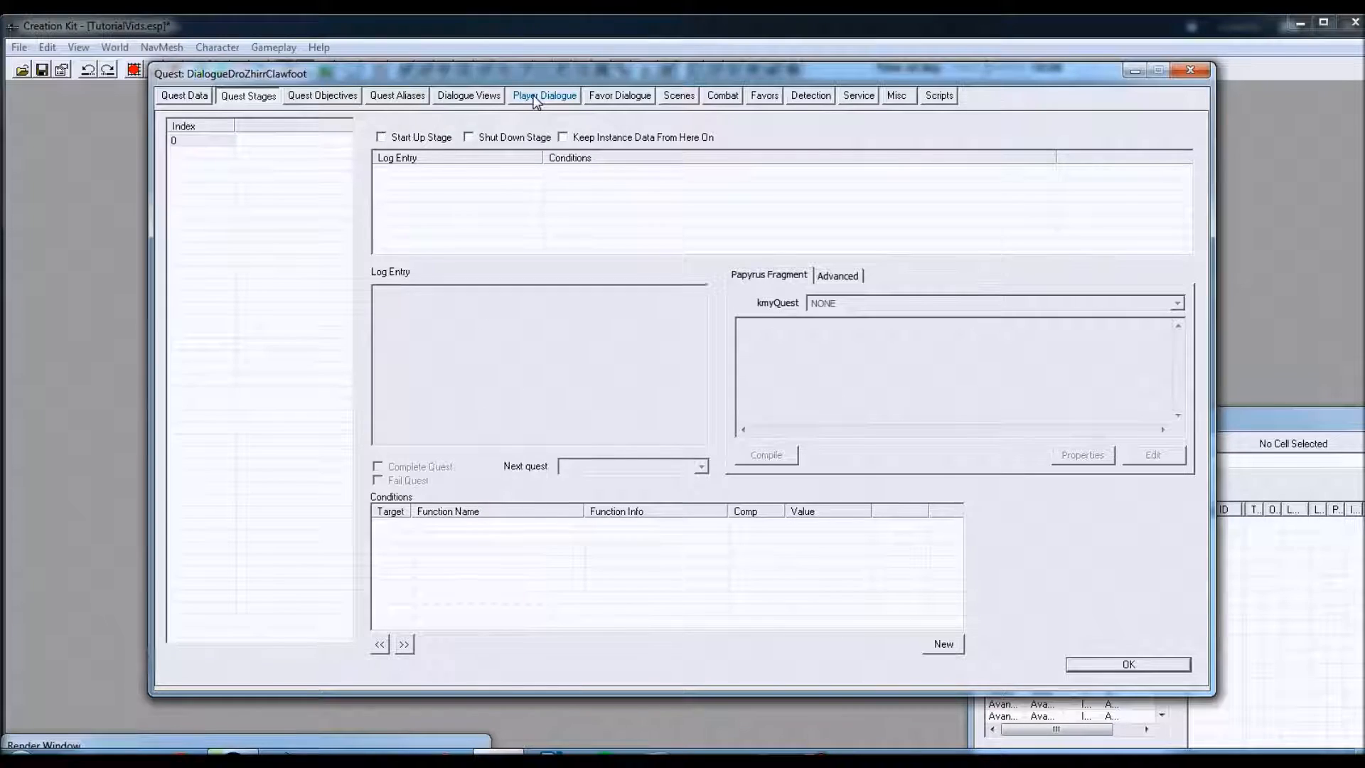
Create a dialogue view for the quest with the ID DialogueDroZhirrClawfootView.
{"action": "left_click", "coordinate": [533, 97]}
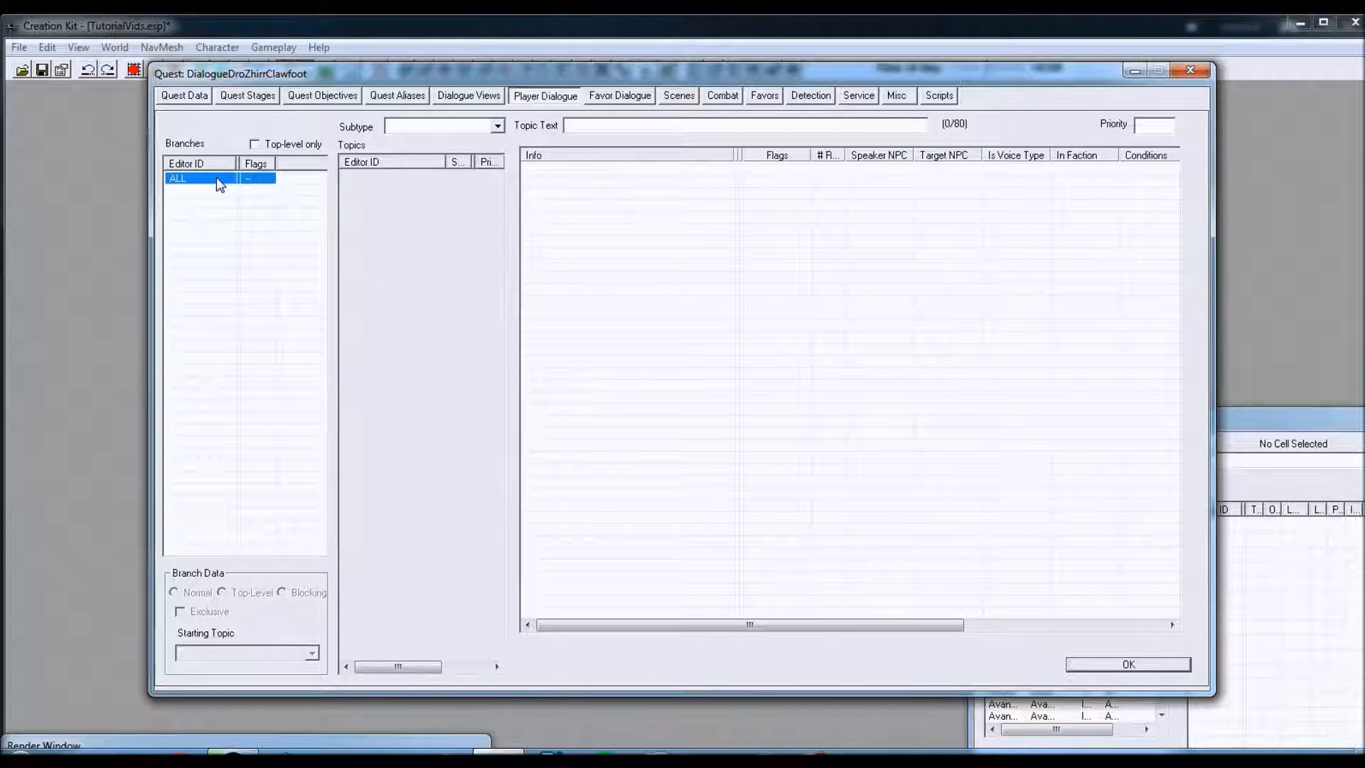
{"action": "left_click", "coordinate": [462, 96]}
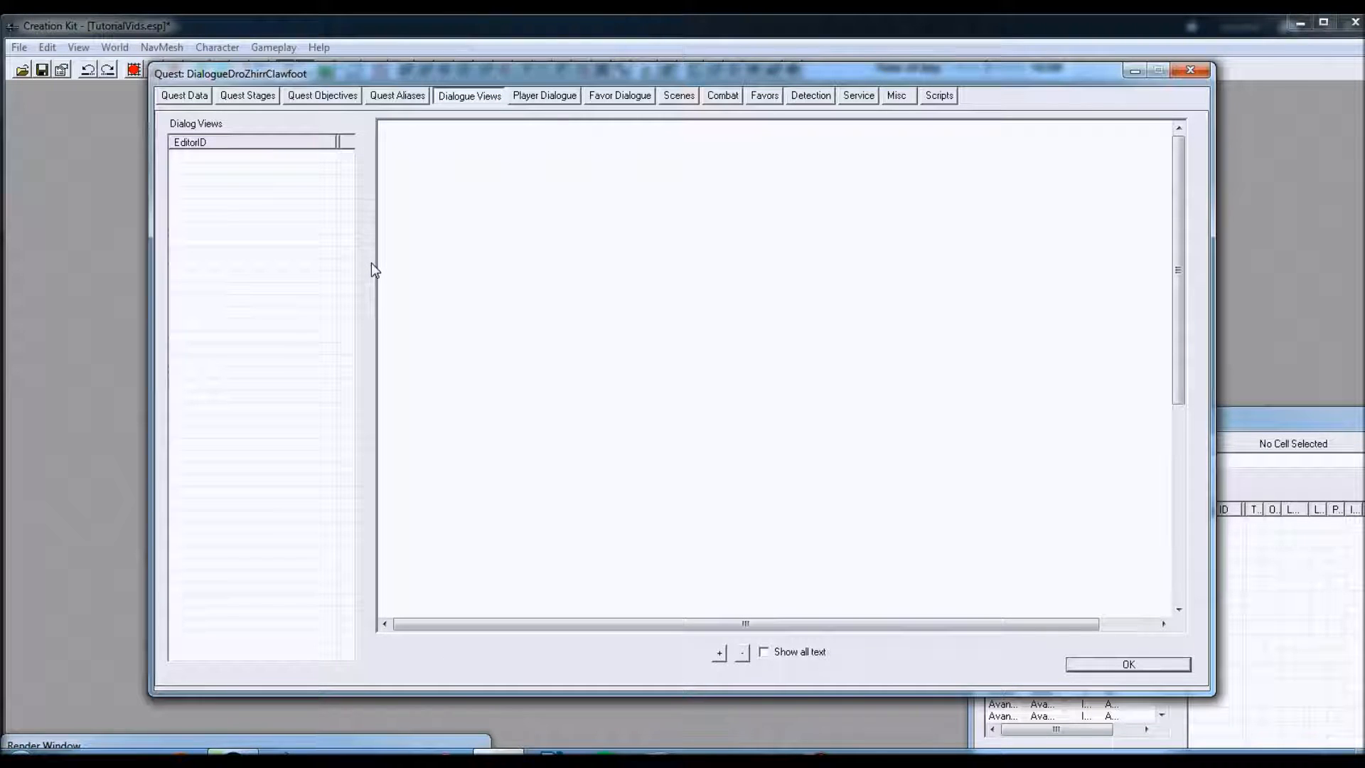
{"action": "left_click", "coordinate": [547, 99]}
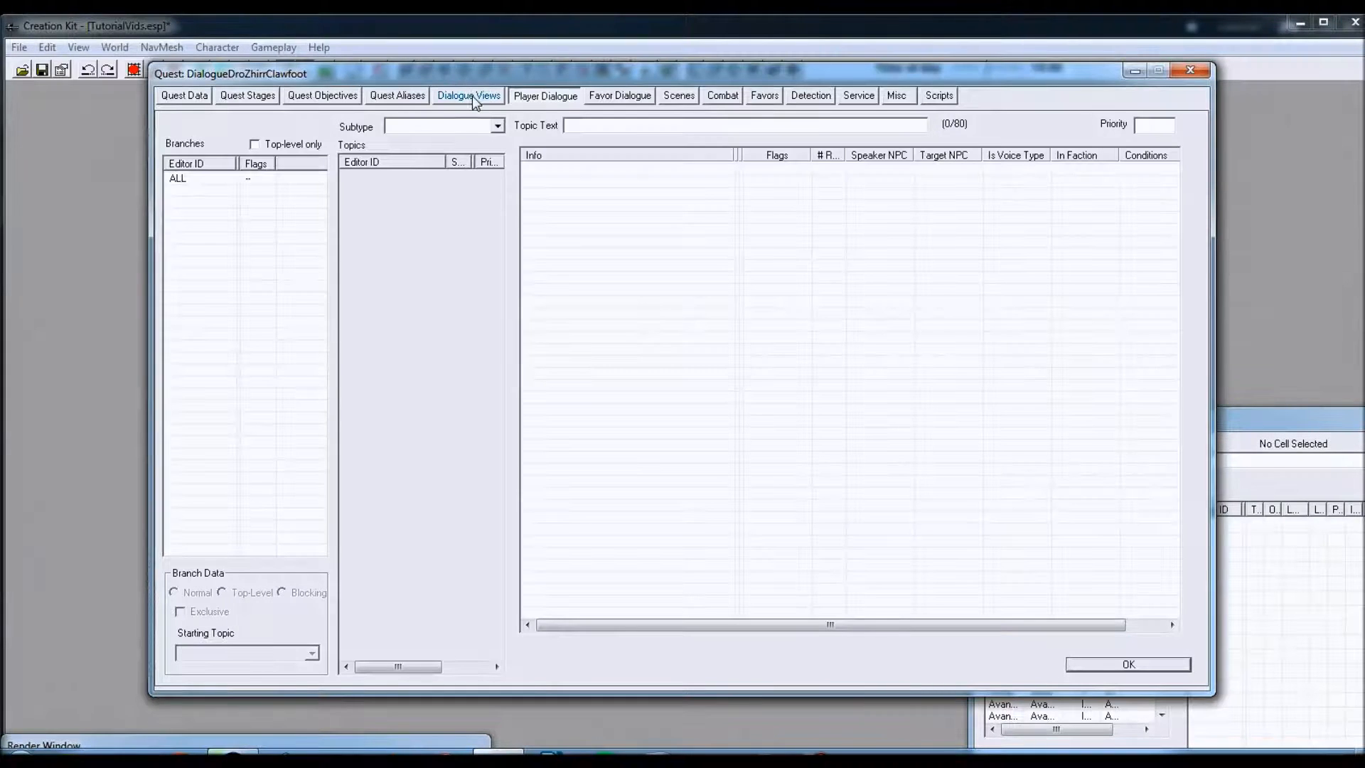
{"action": "left_click", "coordinate": [472, 95]}
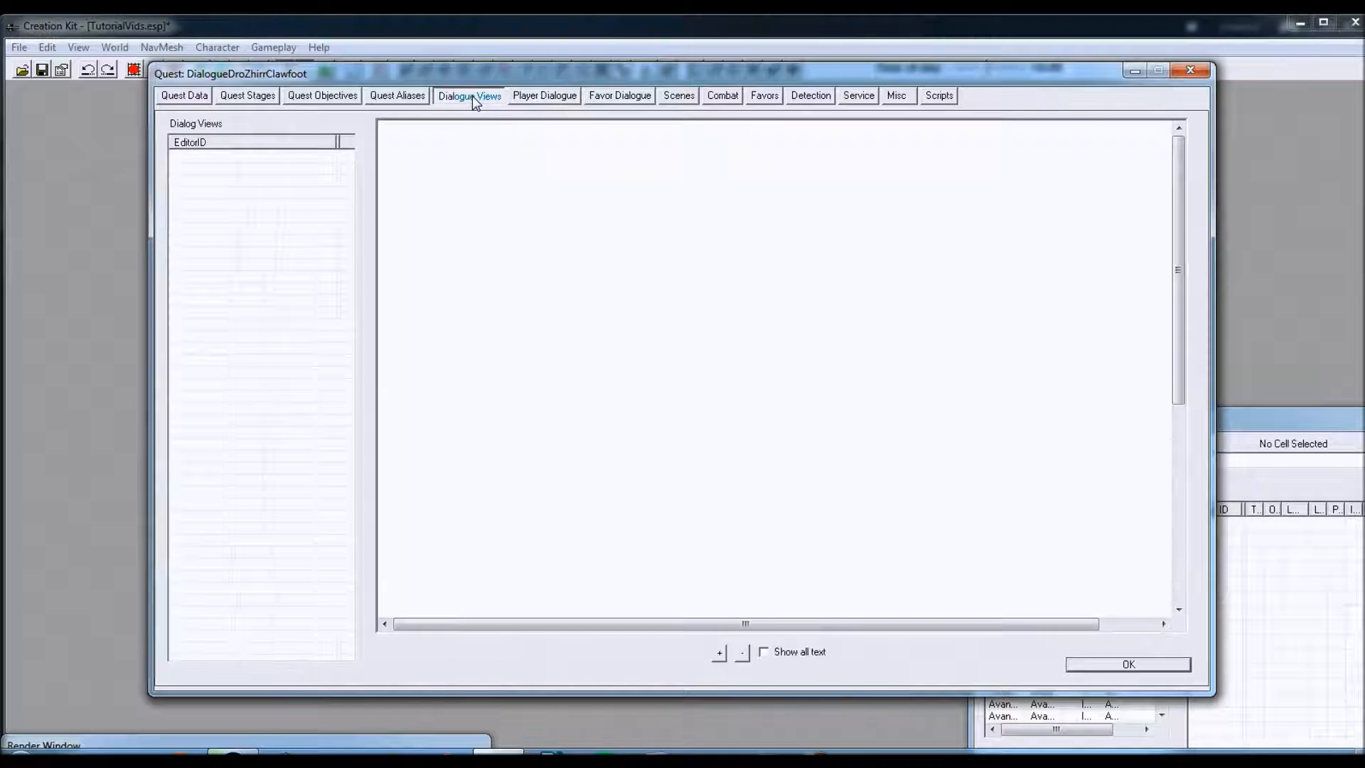
{"action": "right_click", "coordinate": [293, 232]}
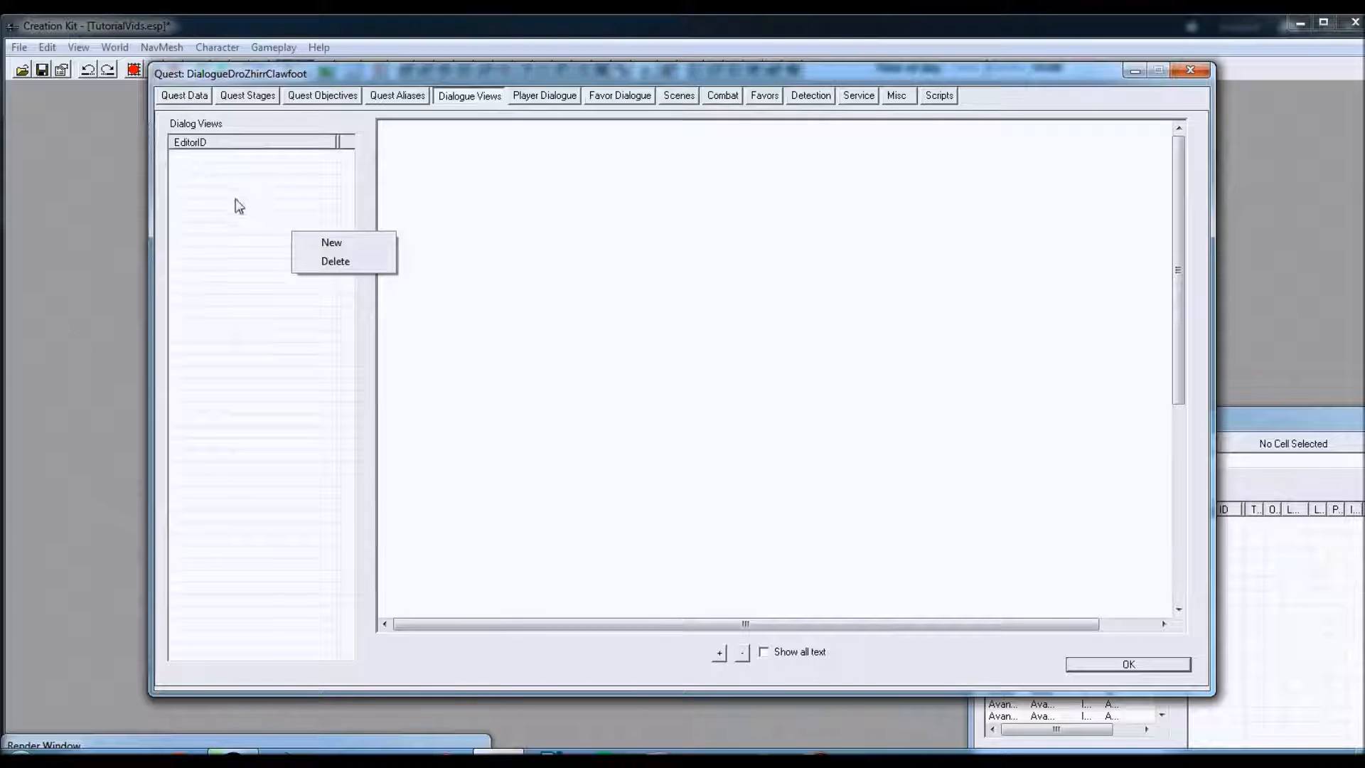
{"action": "left_click", "coordinate": [337, 245]}
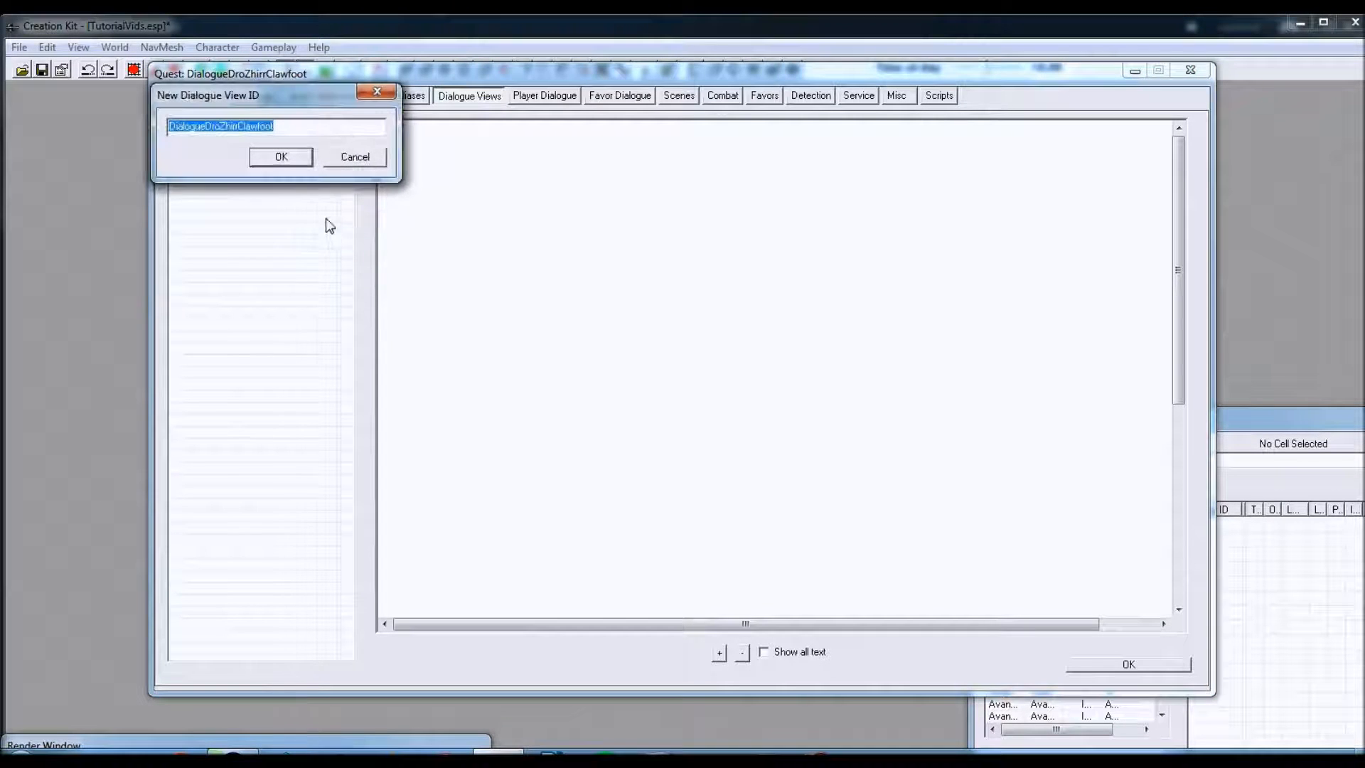
{"action": "left_click", "coordinate": [305, 128]}
{"action": "left_click_drag", "start_coordinate": [258, 95], "coordinate": [571, 257]}
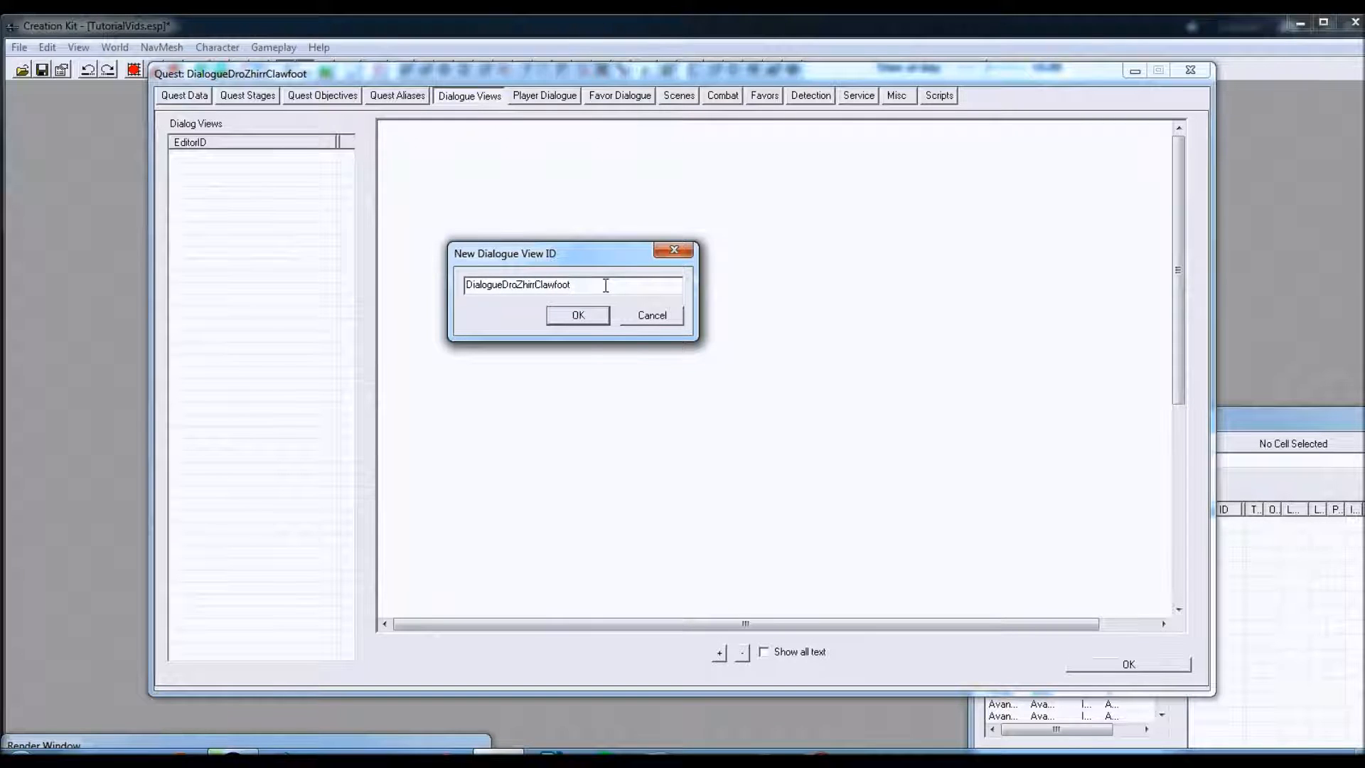
{"action": "type", "text": "View"}
{"action": "left_click", "coordinate": [579, 315]}
Create the branch DialogueDroZhirrClawfootViewBranch with starting topic DialogueDroZhirrClawfootViewBranchTopic in the new view, and move it to the canvas's upper-left corner.
{"action": "left_click", "coordinate": [256, 158]}
{"action": "right_click", "coordinate": [464, 218]}
{"action": "left_click", "coordinate": [549, 226]}
{"action": "left_click", "coordinate": [318, 127]}
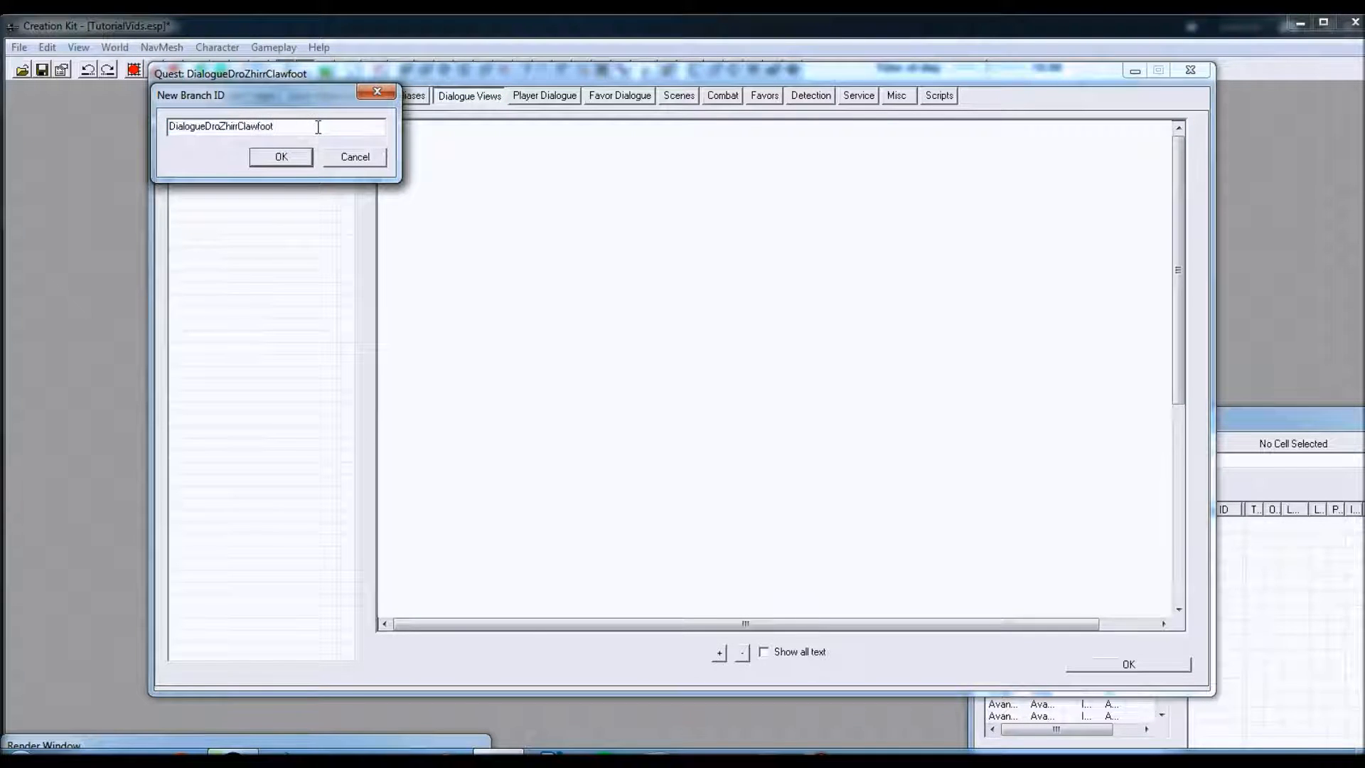
{"action": "type", "text": "ViewBr"}
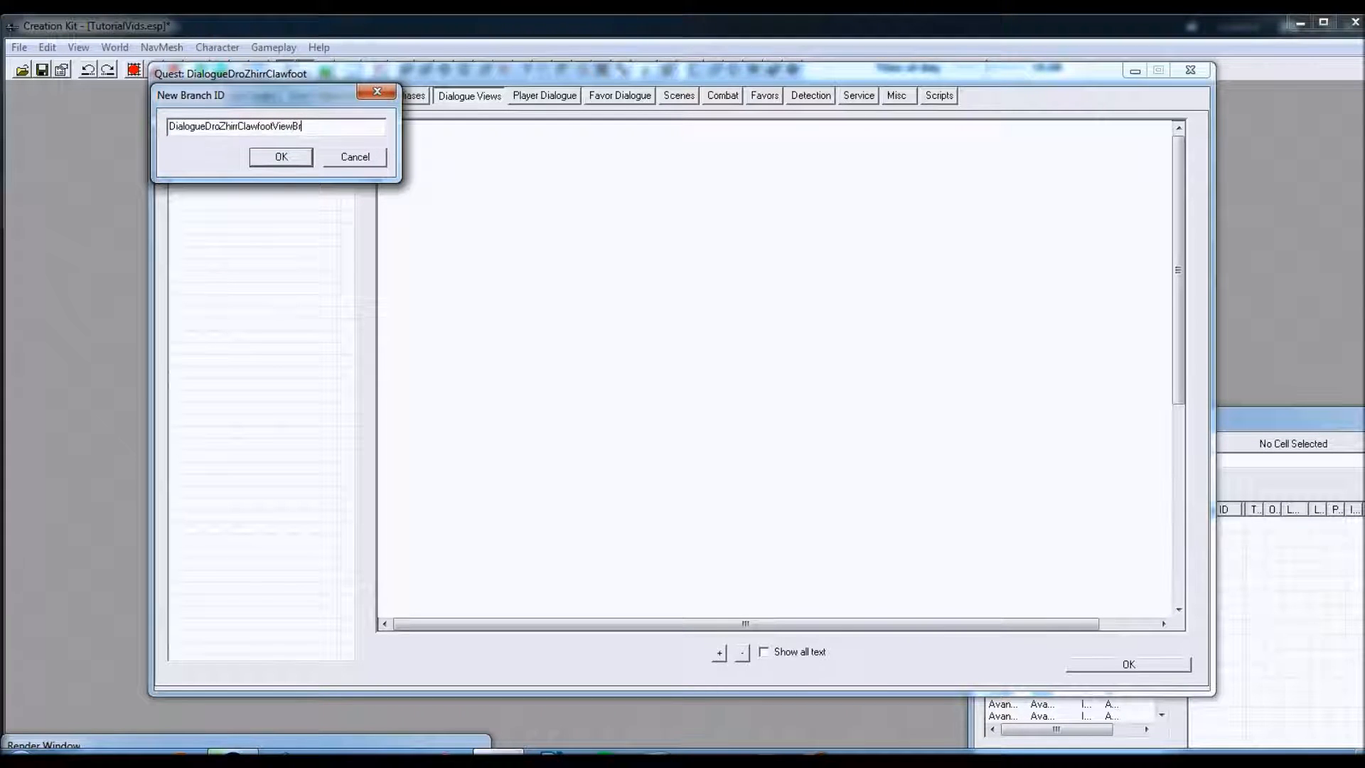
{"action": "type", "text": "anch"}
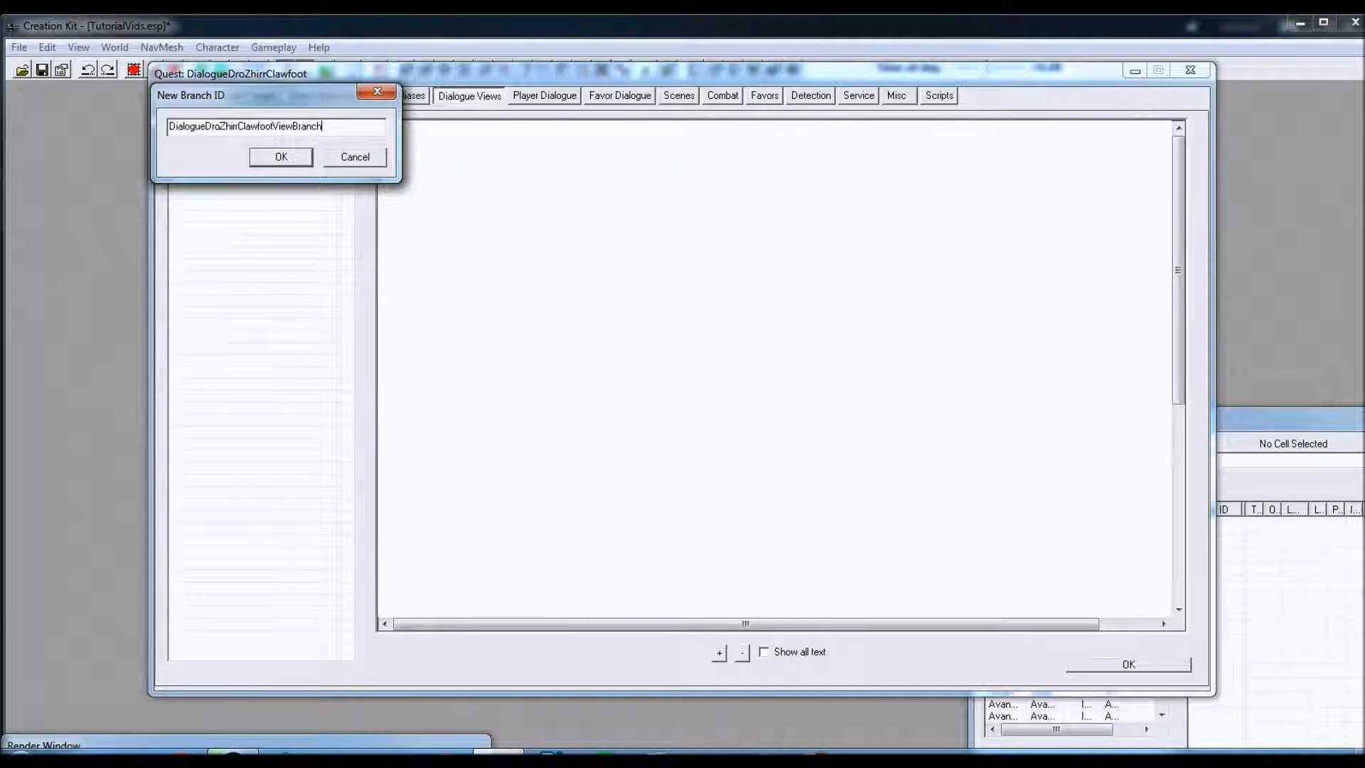
{"action": "left_click", "coordinate": [300, 156]}
{"action": "key", "text": "End"}
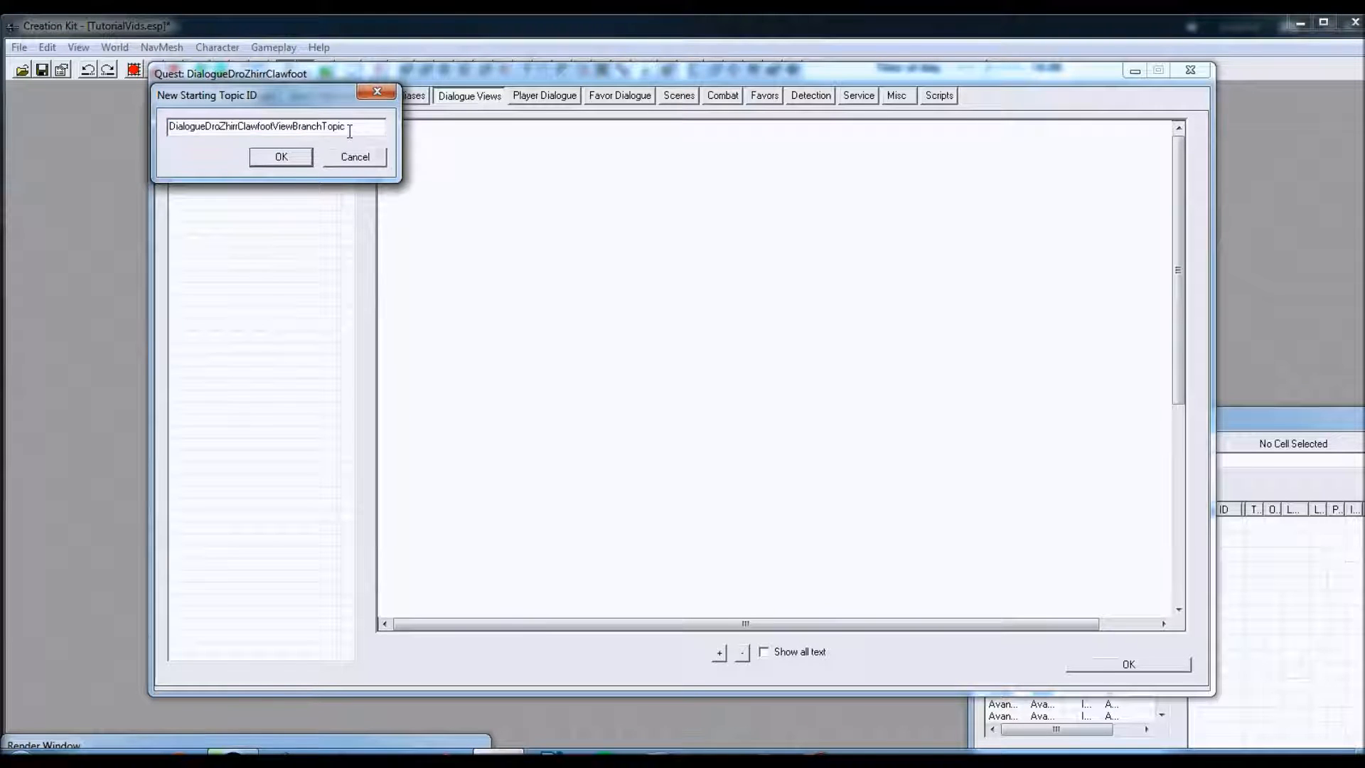
{"action": "left_click", "coordinate": [288, 162]}
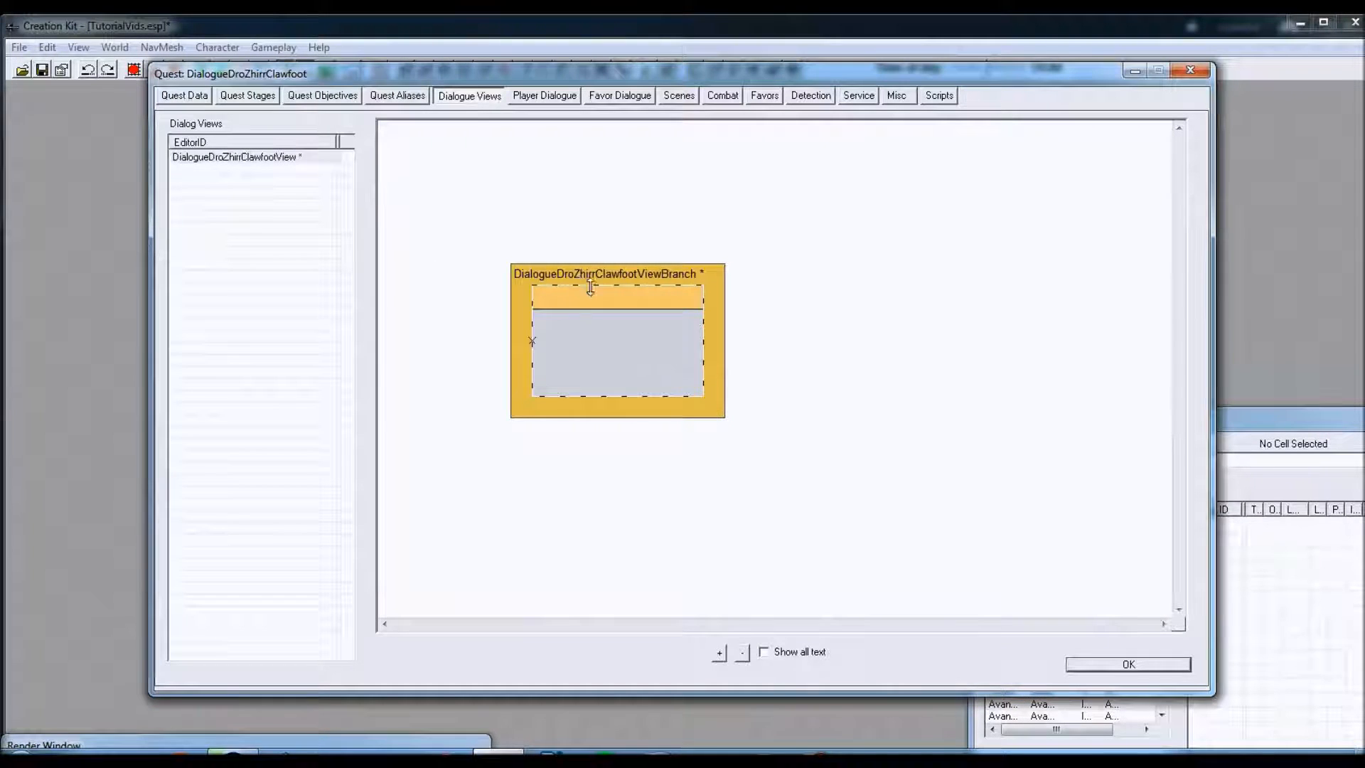
{"action": "left_click_drag", "start_coordinate": [570, 266], "coordinate": [467, 149]}
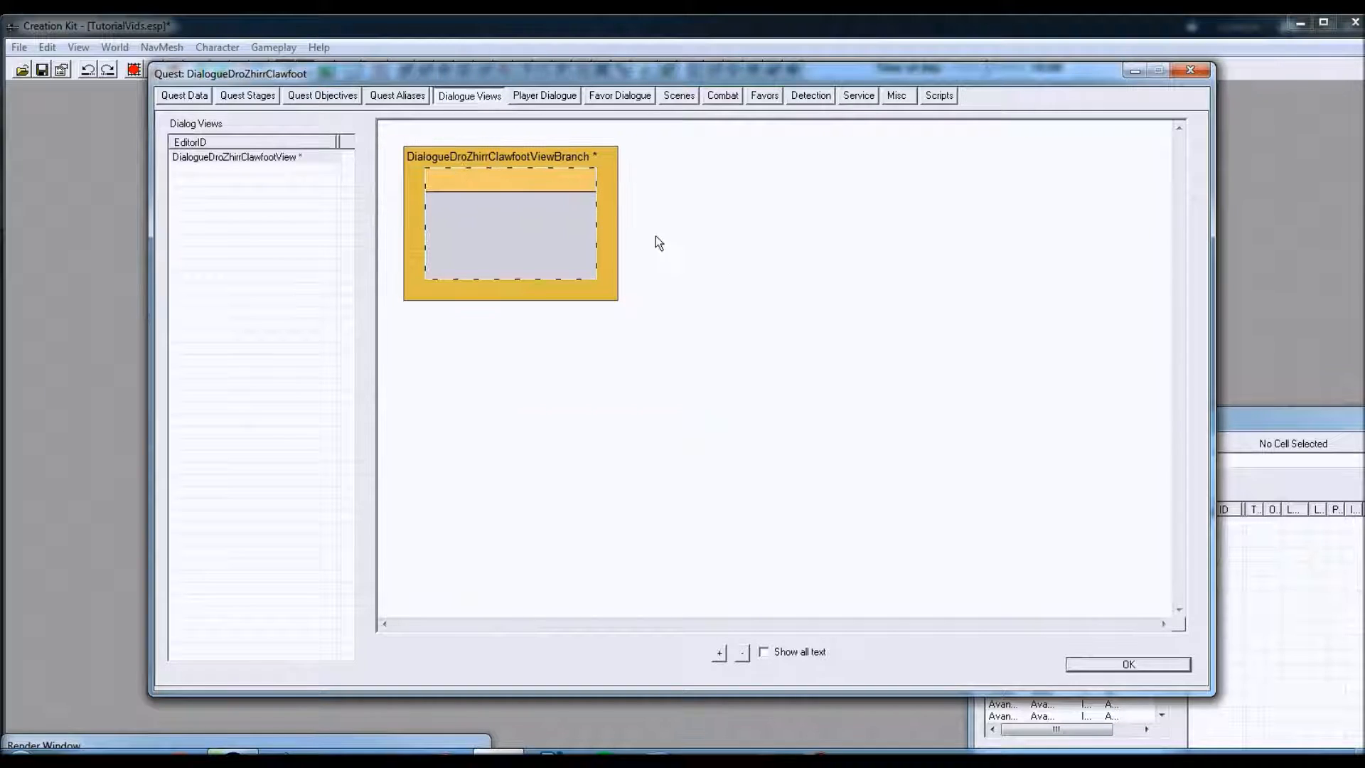
Open the branch's starting topic and set its topic text to "What do you do for a living?".
{"action": "left_click", "coordinate": [596, 225]}
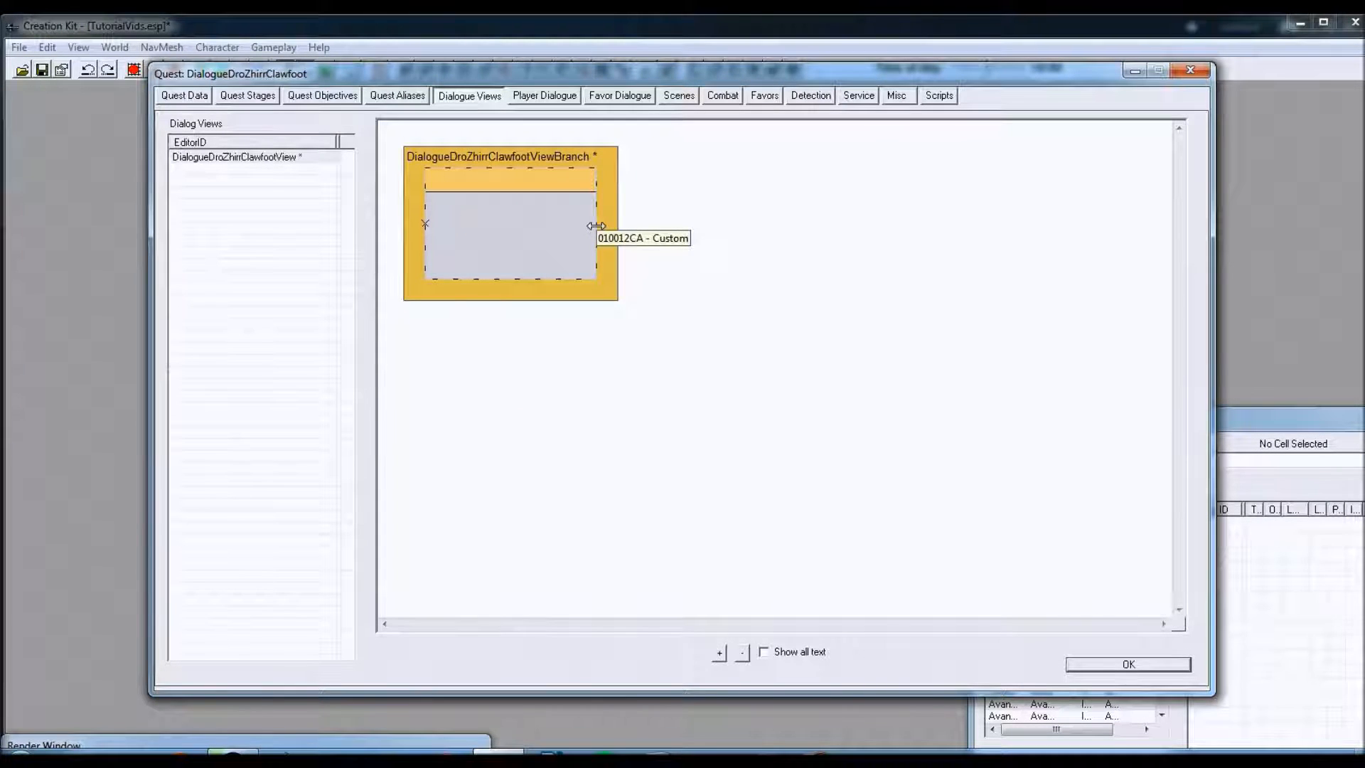
{"action": "double_click", "coordinate": [506, 179]}
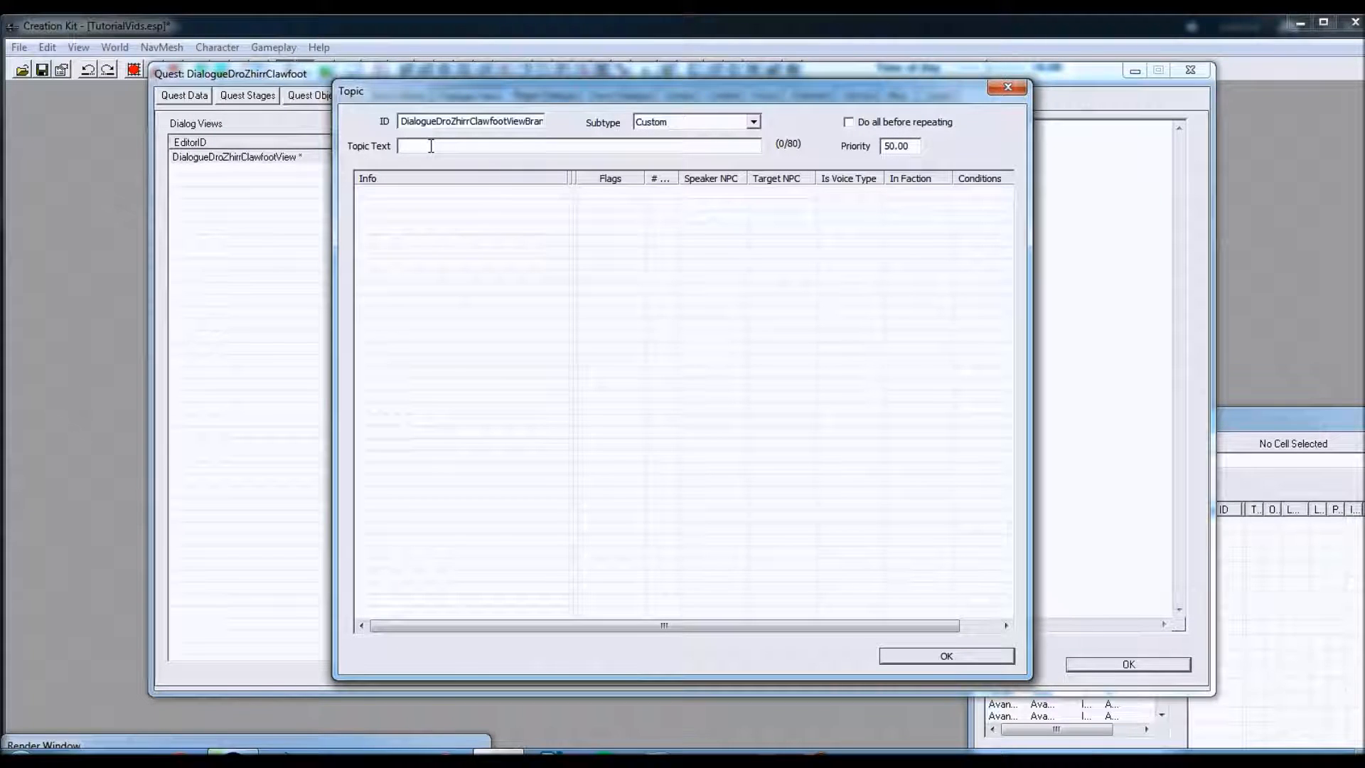
{"action": "type", "text": "What do you do for a l"}
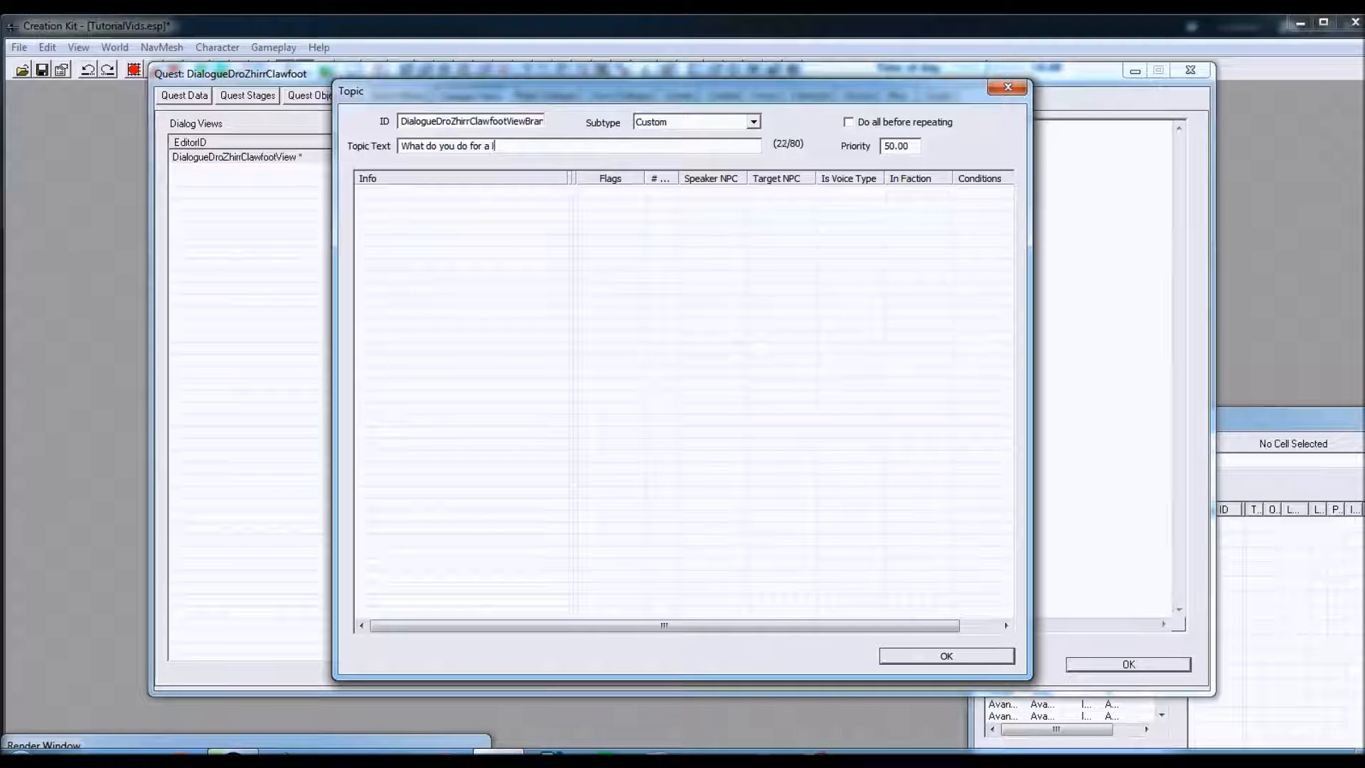
{"action": "type", "text": "iving?"}
Add a response reading "I steal things. Mostly heirlooms. They just seem to fall into my pockets. In fact, Dro'Zhir stole a few new pieces earlier today.".
{"action": "right_click", "coordinate": [532, 271]}
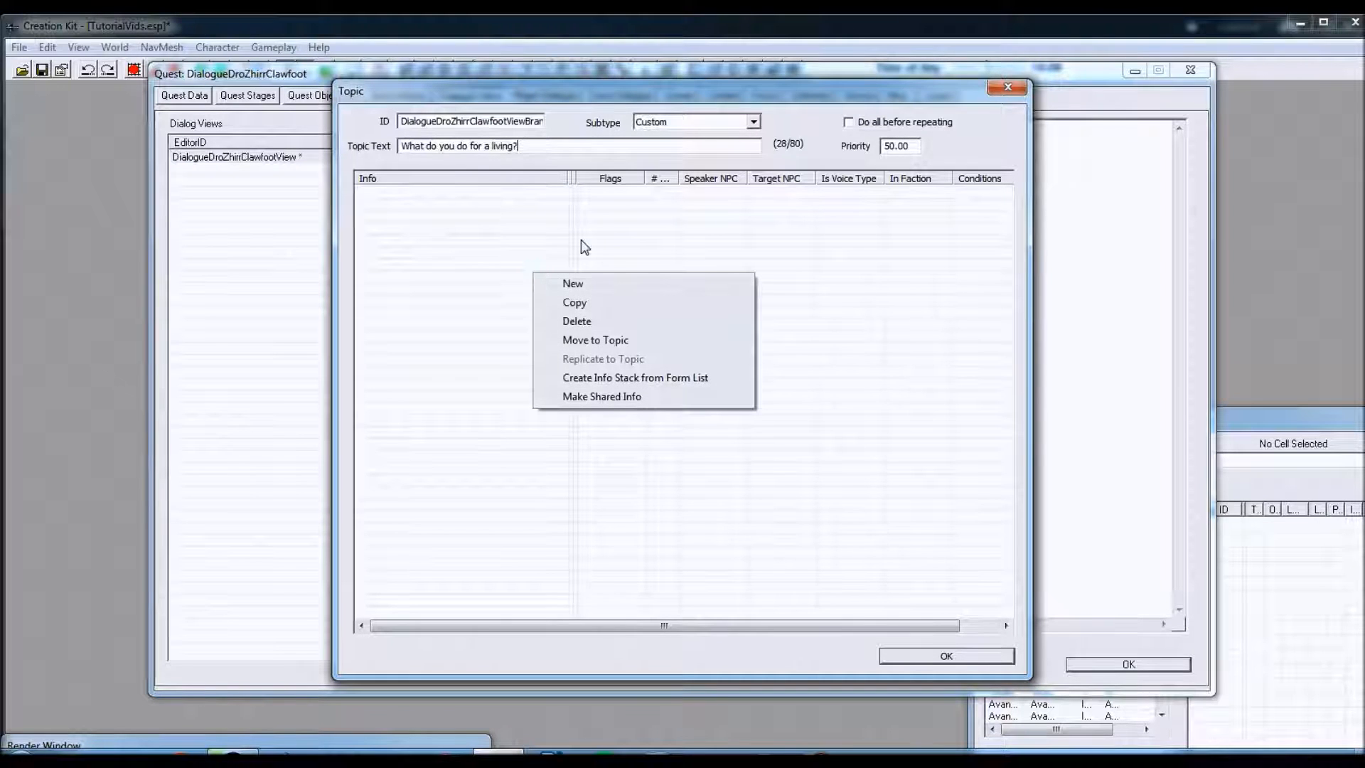
{"action": "left_click", "coordinate": [573, 283]}
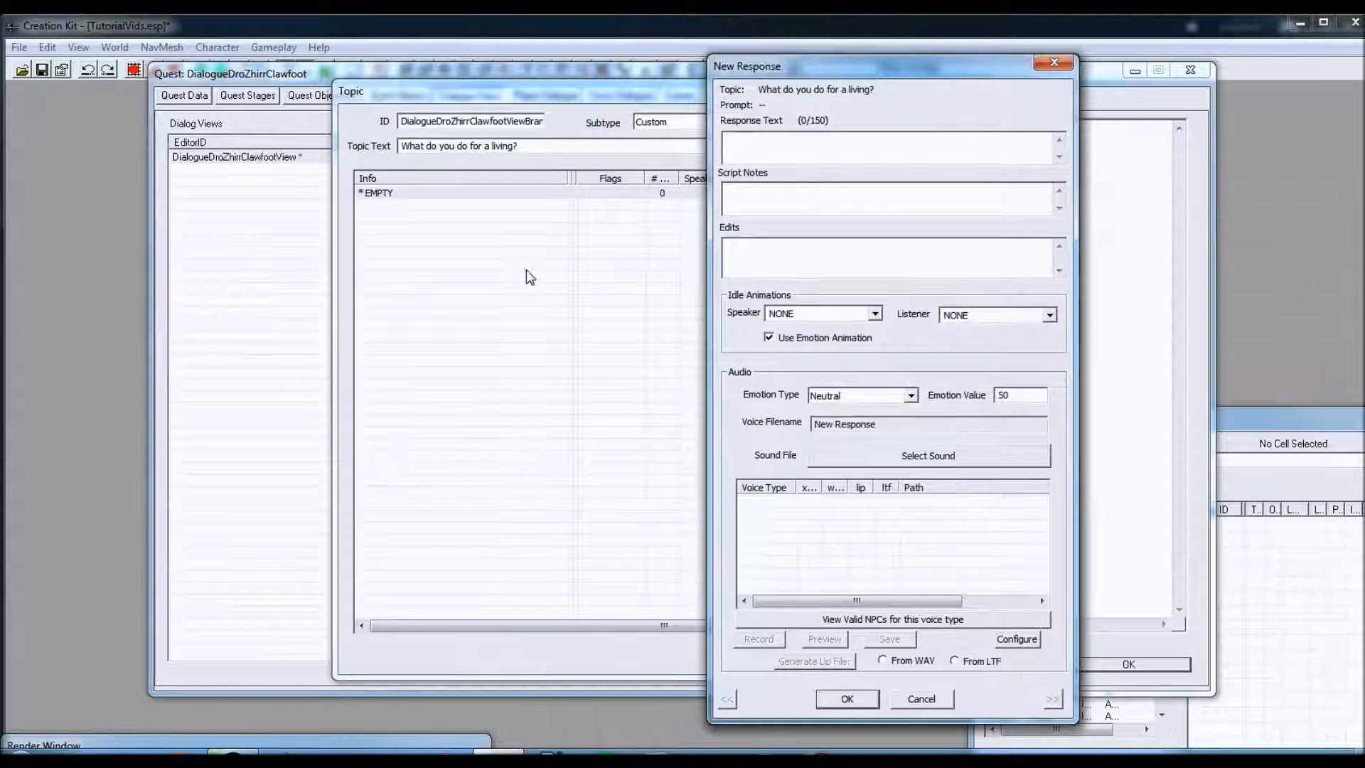
{"action": "left_click", "coordinate": [795, 145]}
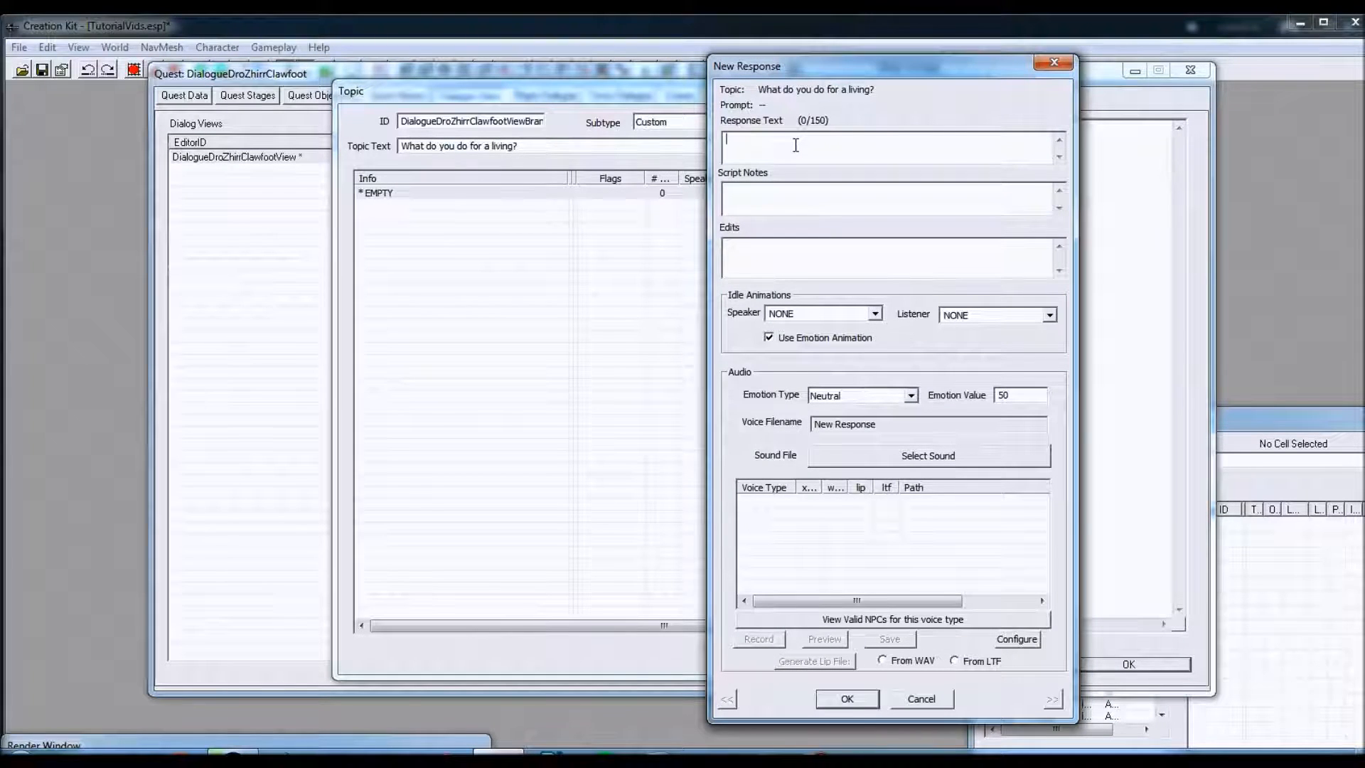
{"action": "type", "text": "I steal things."}
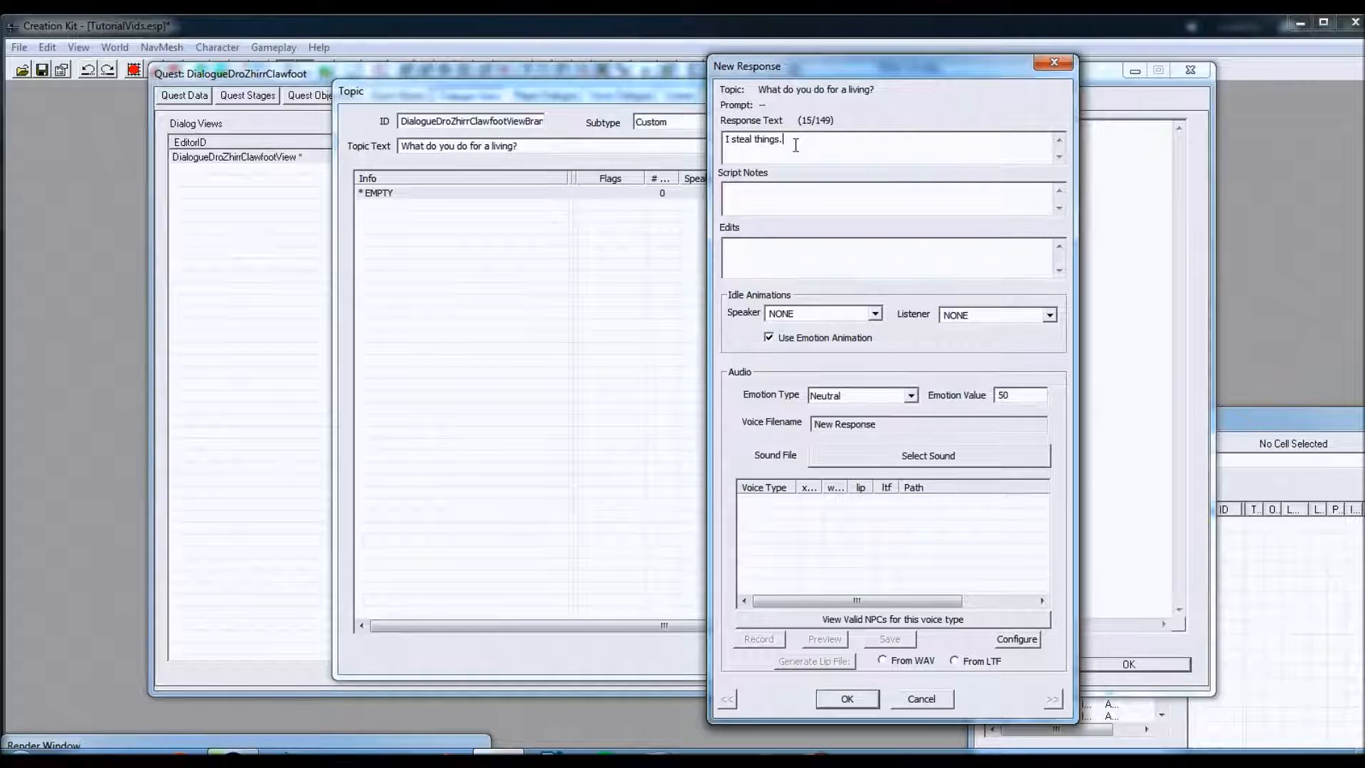
{"action": "type", "text": "Mostly heirlooms."}
{"action": "type", "text": "They just seem to "}
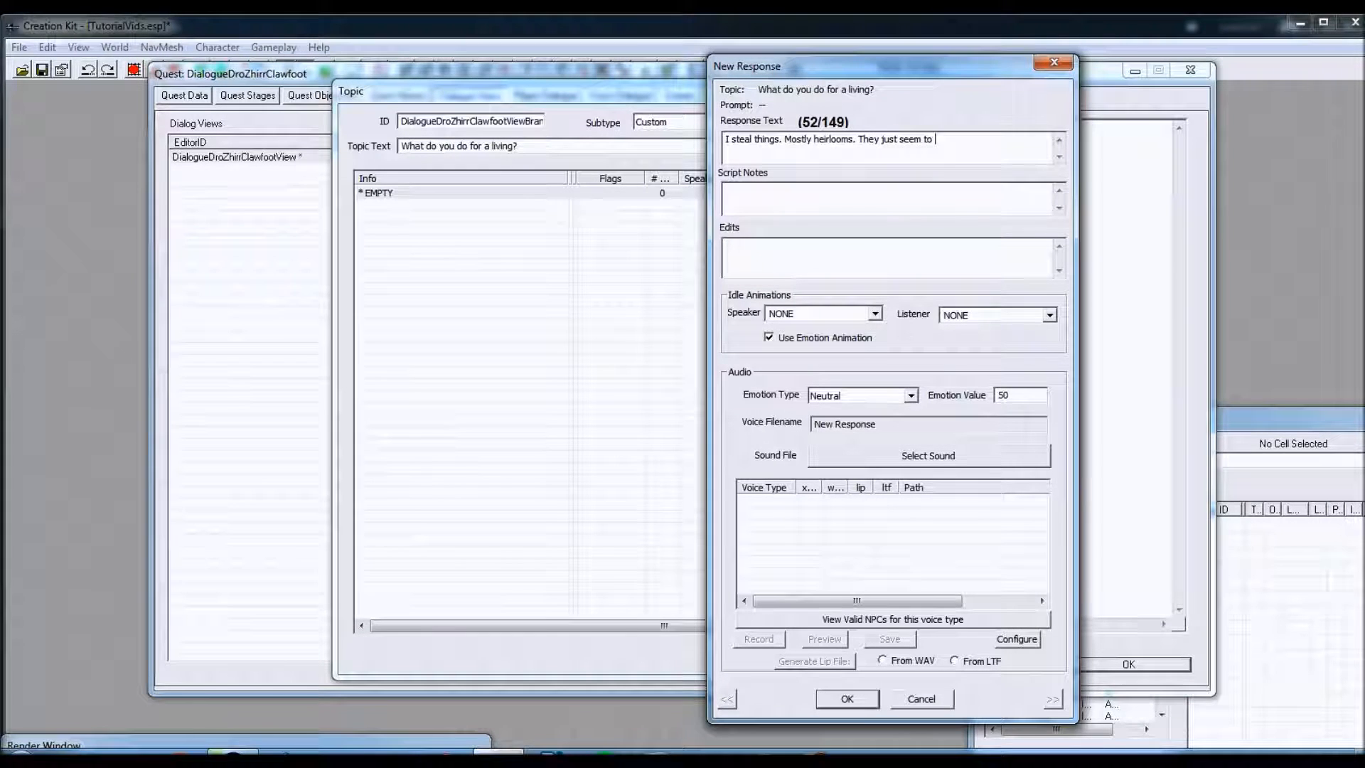
{"action": "type", "text": "fall into my p"}
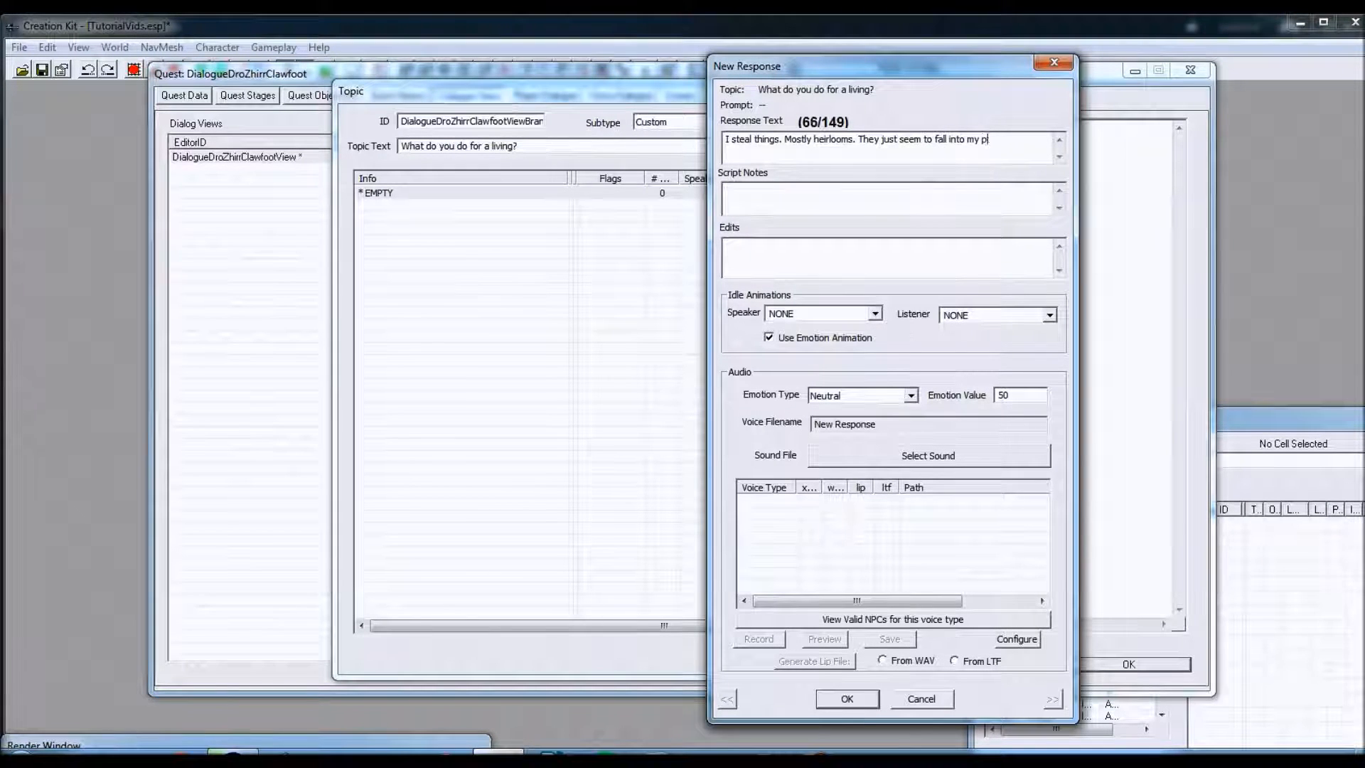
{"action": "type", "text": "ockets. In fact, Dro'Zhiir "}
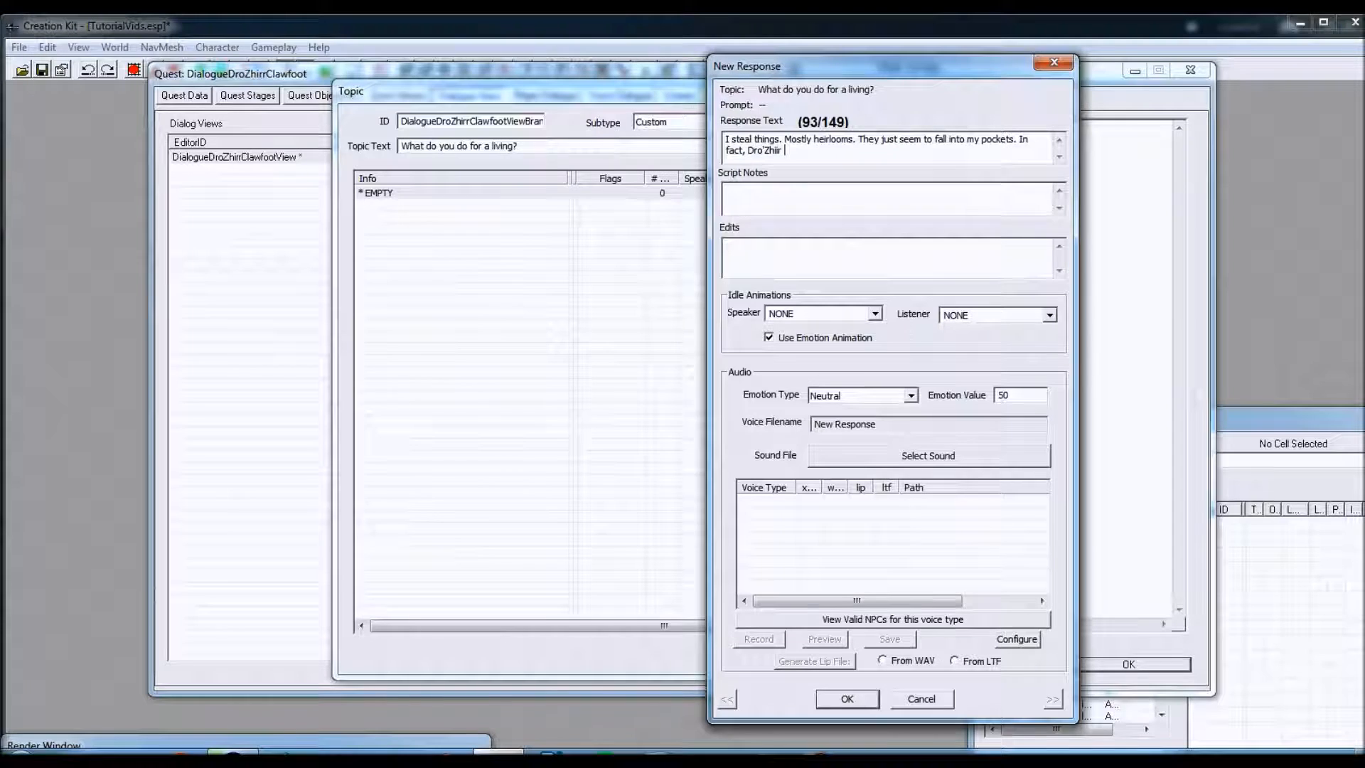
{"action": "type", "text": "stole a new"}
{"action": "key", "text": "BackSpace"}
{"action": "key", "text": "BackSpace"}
{"action": "key", "text": "BackSpace"}
{"action": "type", "text": "few "}
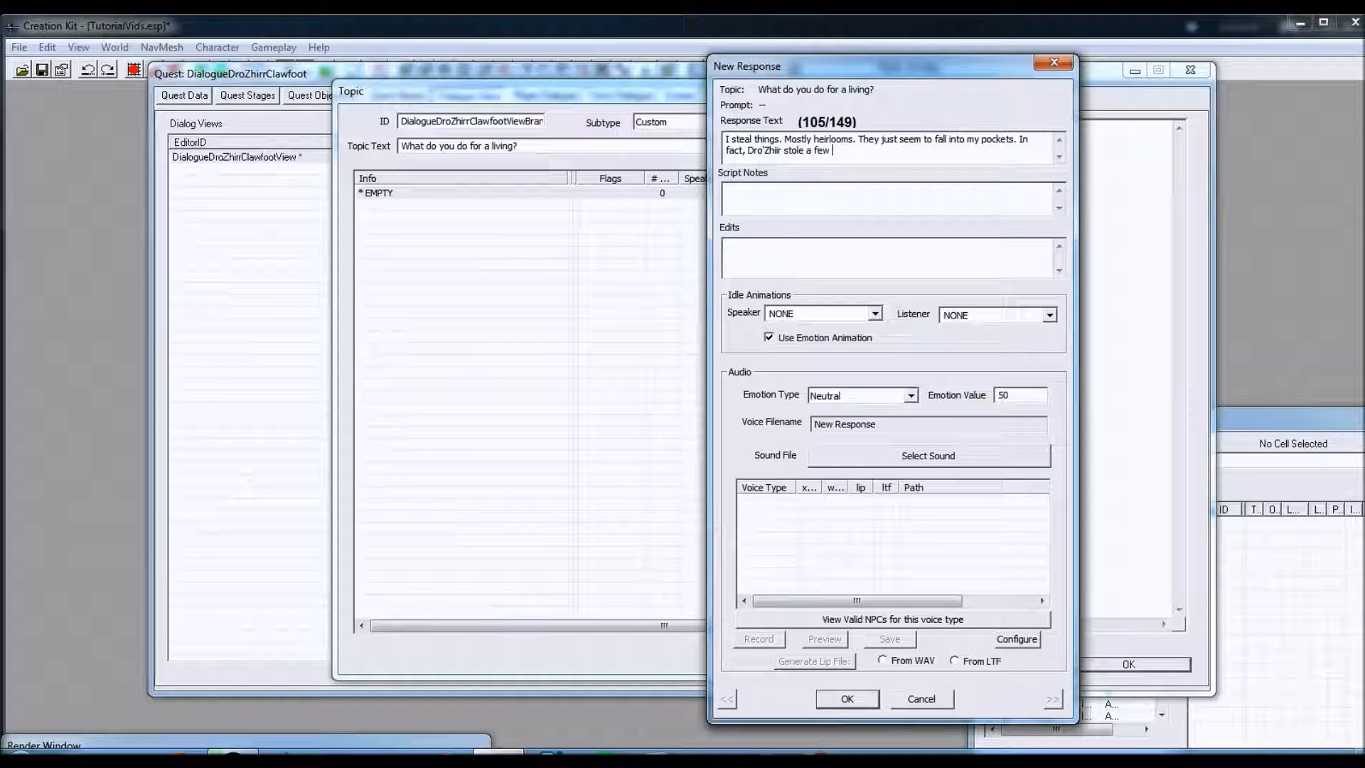
{"action": "type", "text": "new pieces e"}
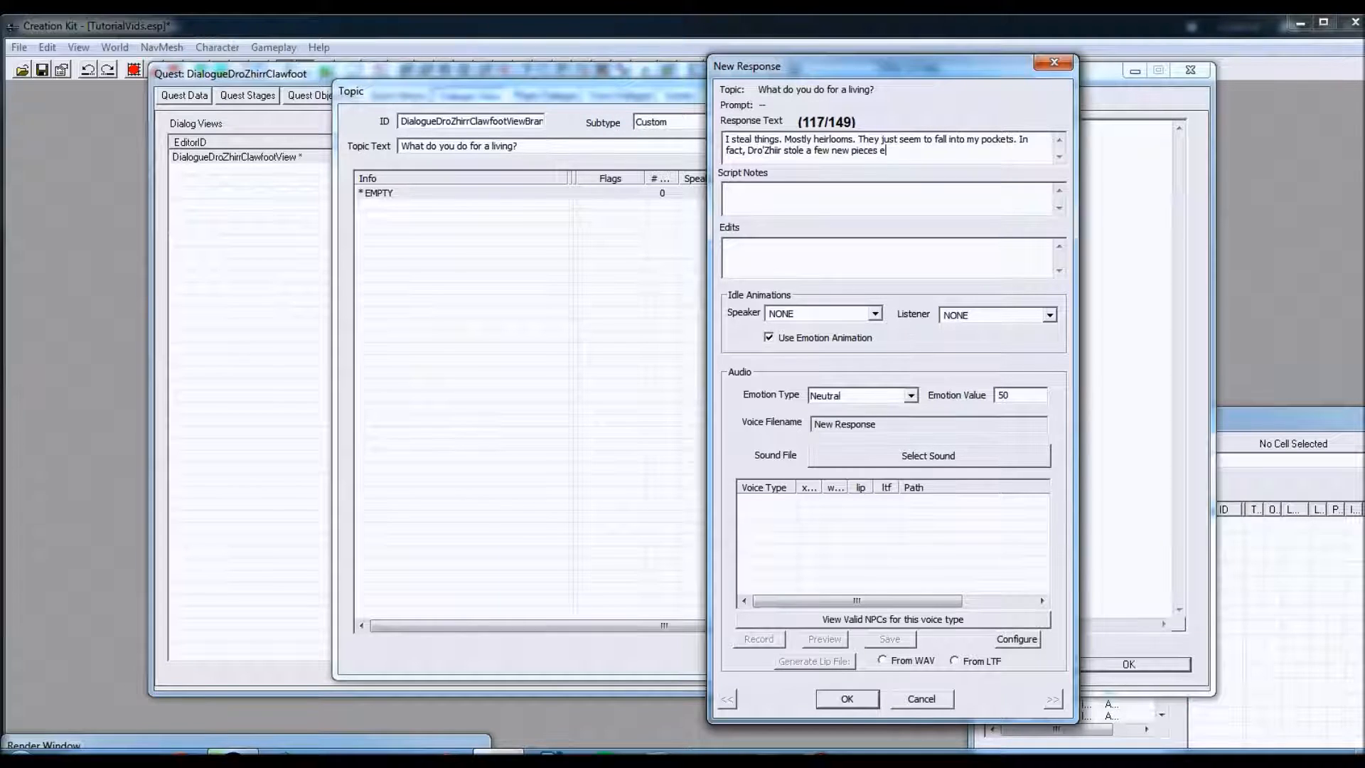
{"action": "type", "text": "arlier today."}
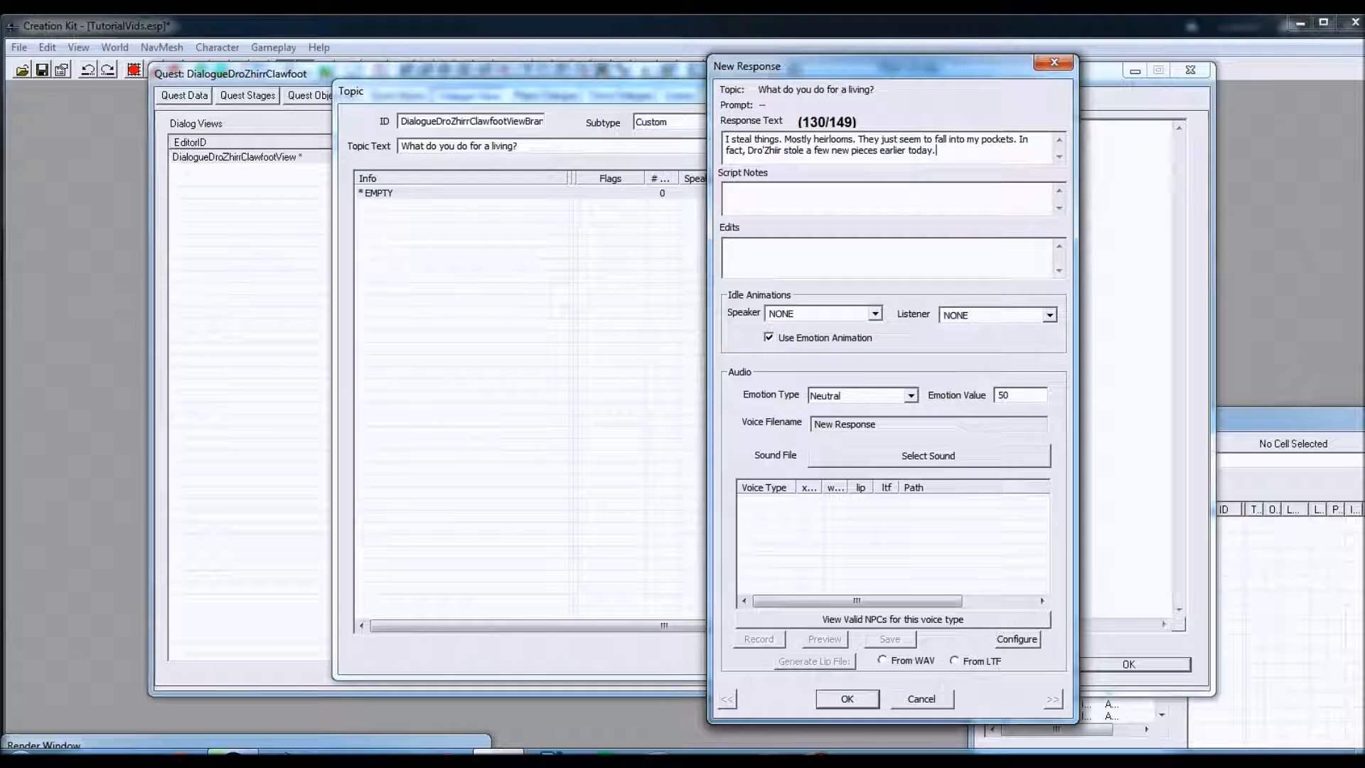
{"action": "left_click", "coordinate": [847, 698]}
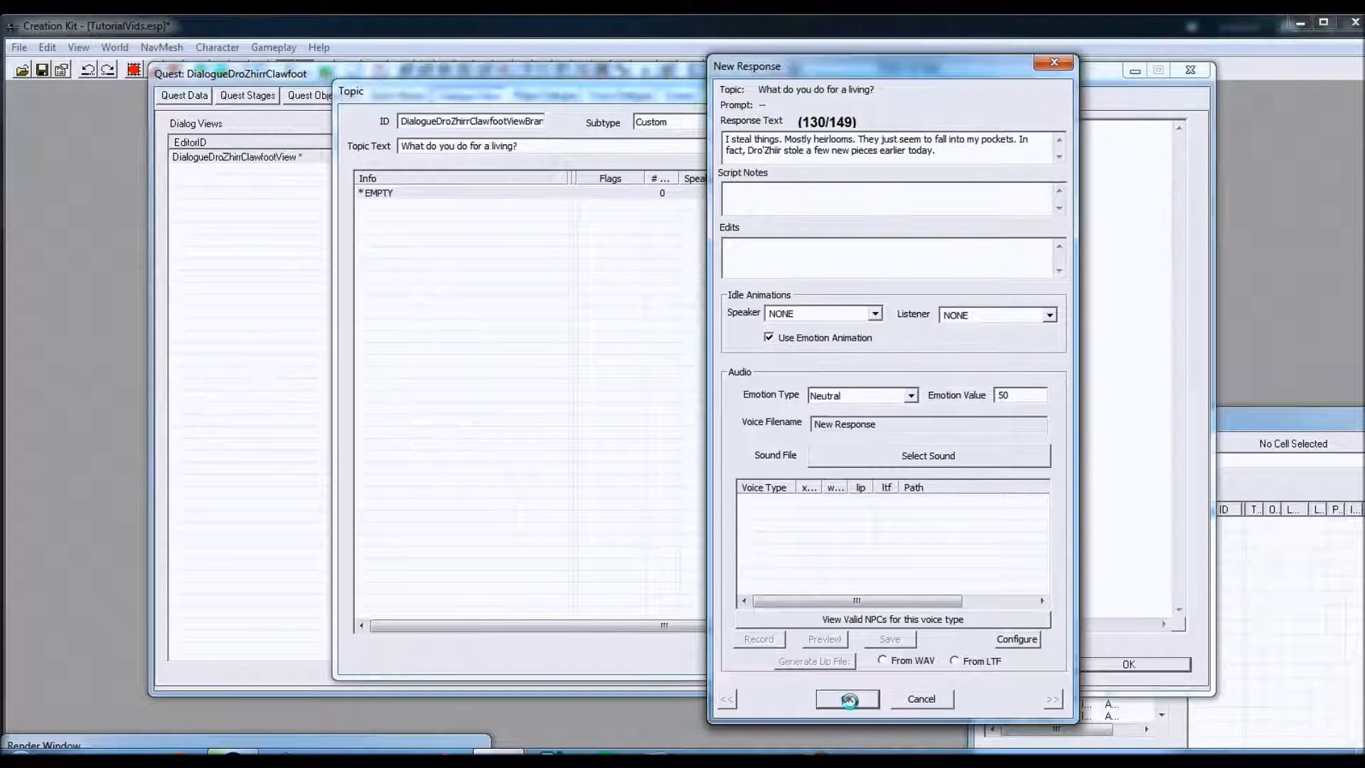
{"action": "left_click", "coordinate": [1024, 240]}
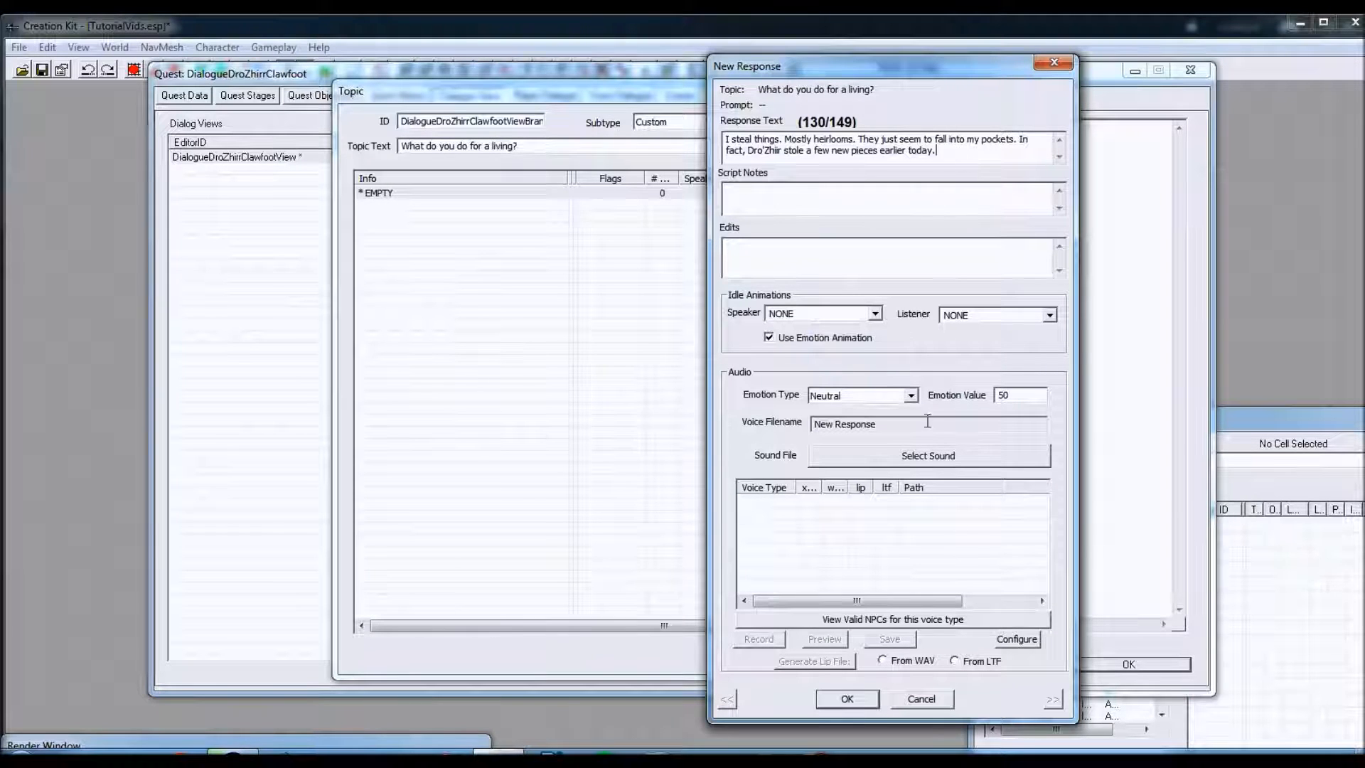
{"action": "left_click", "coordinate": [850, 698]}
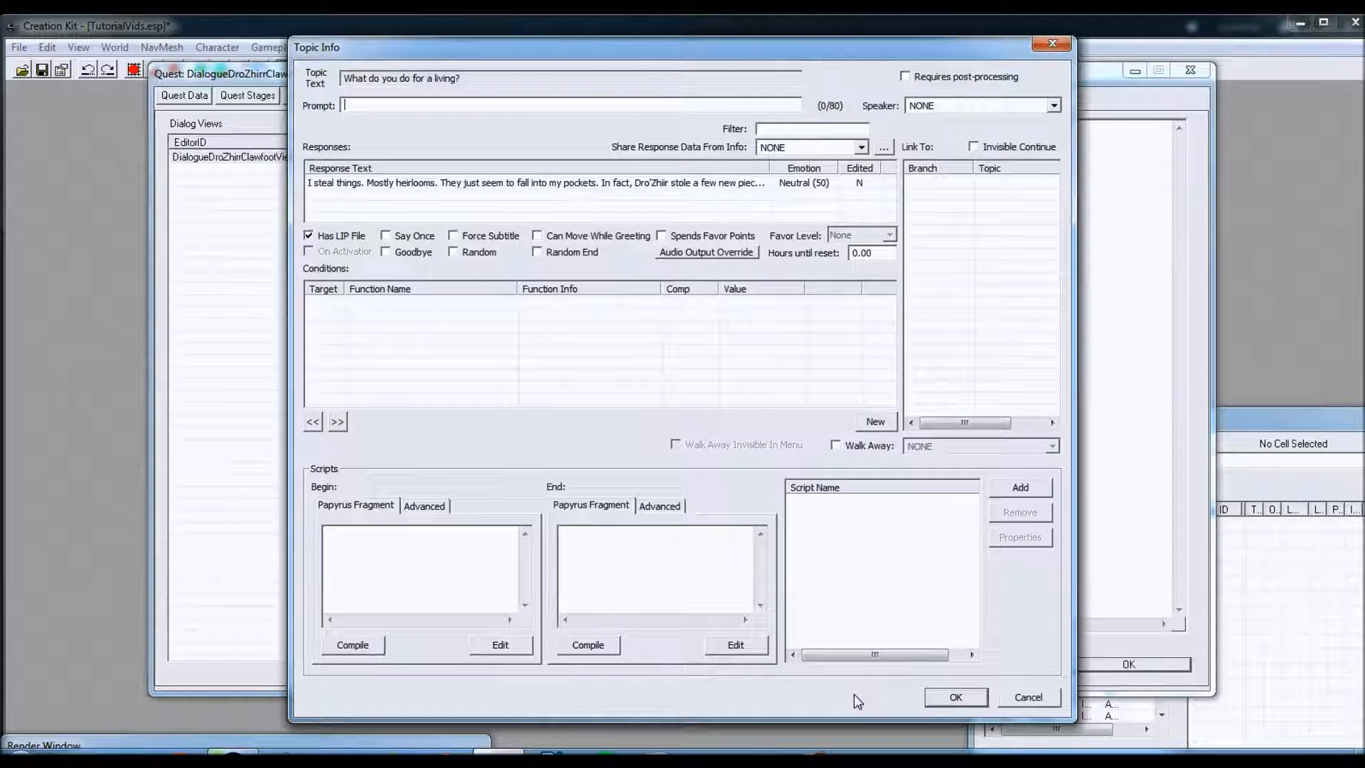
Accept the topic info containing the response and close the topic to return to the dialogue view.
{"action": "left_click", "coordinate": [469, 184]}
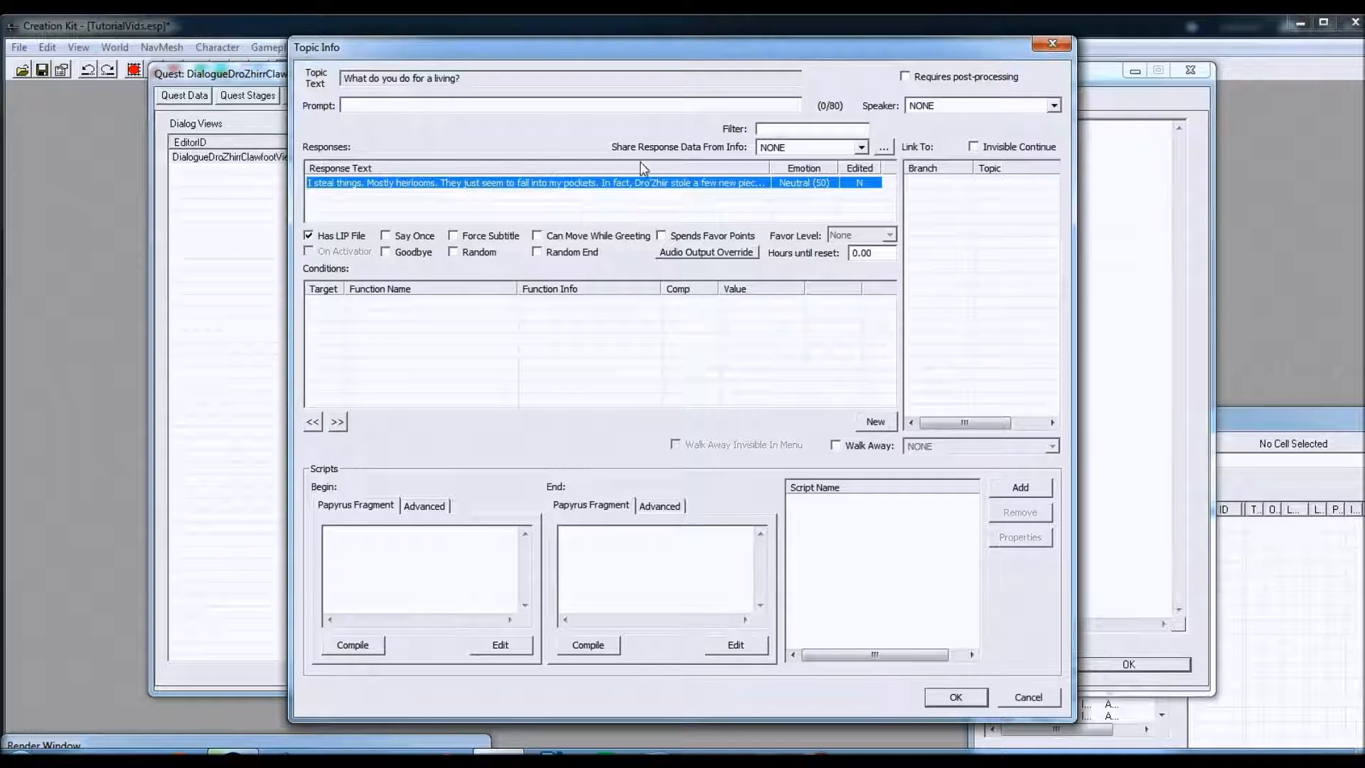
{"action": "left_click", "coordinate": [955, 697]}
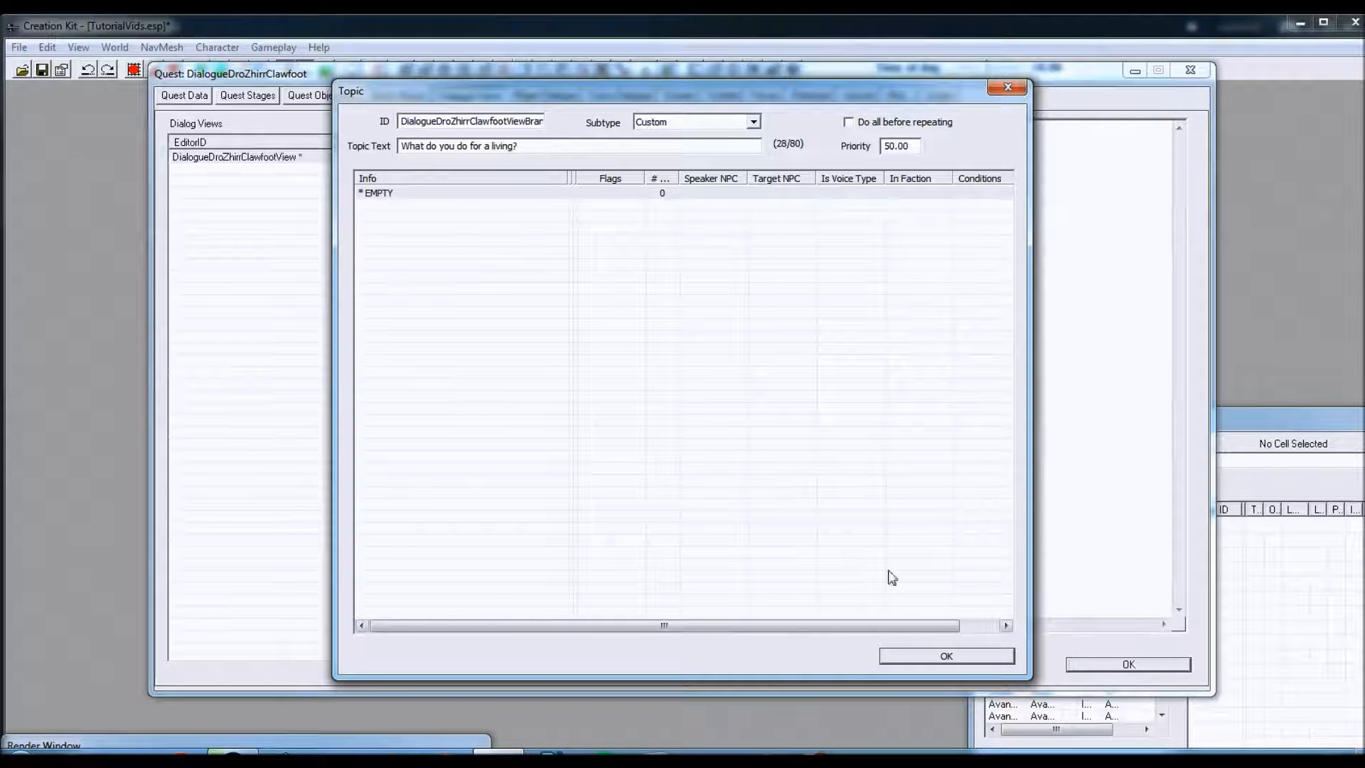
{"action": "left_click", "coordinate": [948, 656]}
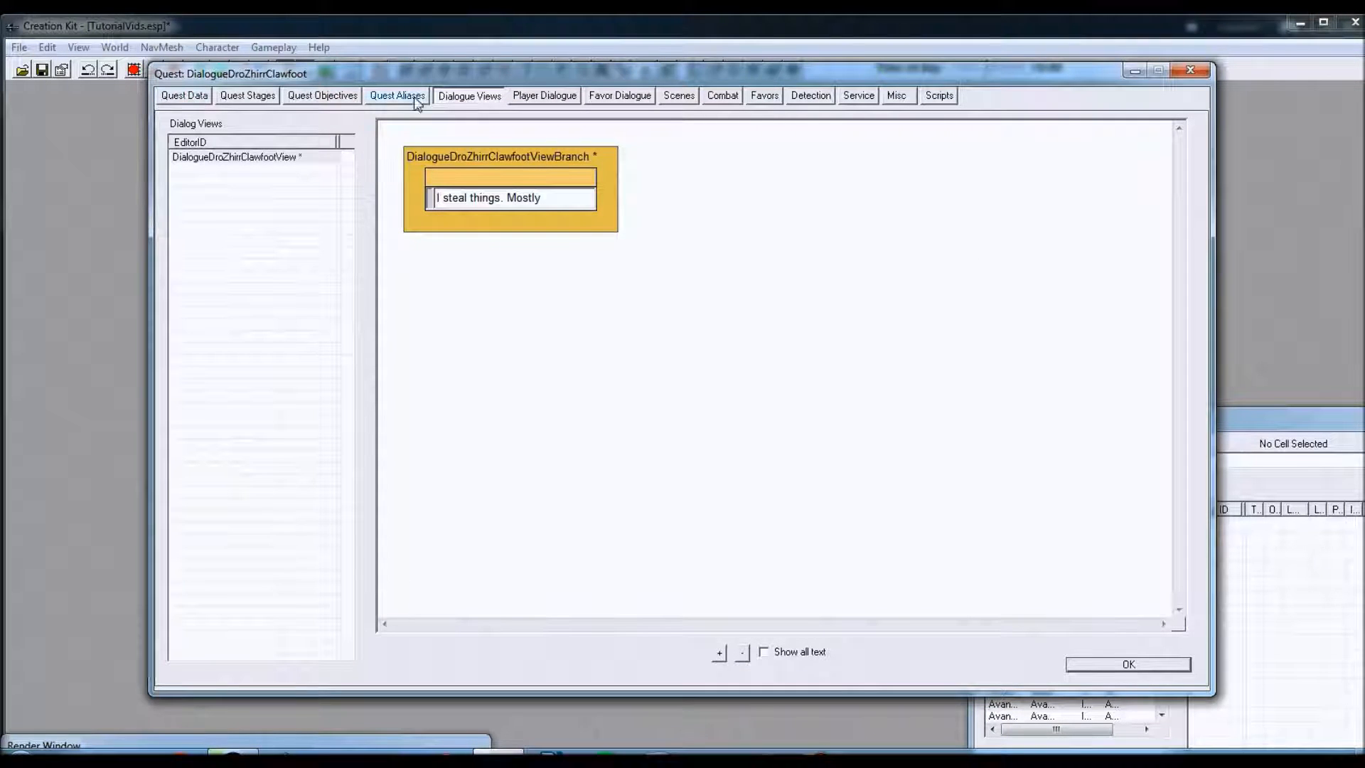
Add a quest dialogue condition using GetIsID for the actor TutorialKhajiit, run on Subject, with comparison == and value 1.
{"action": "left_click", "coordinate": [199, 98]}
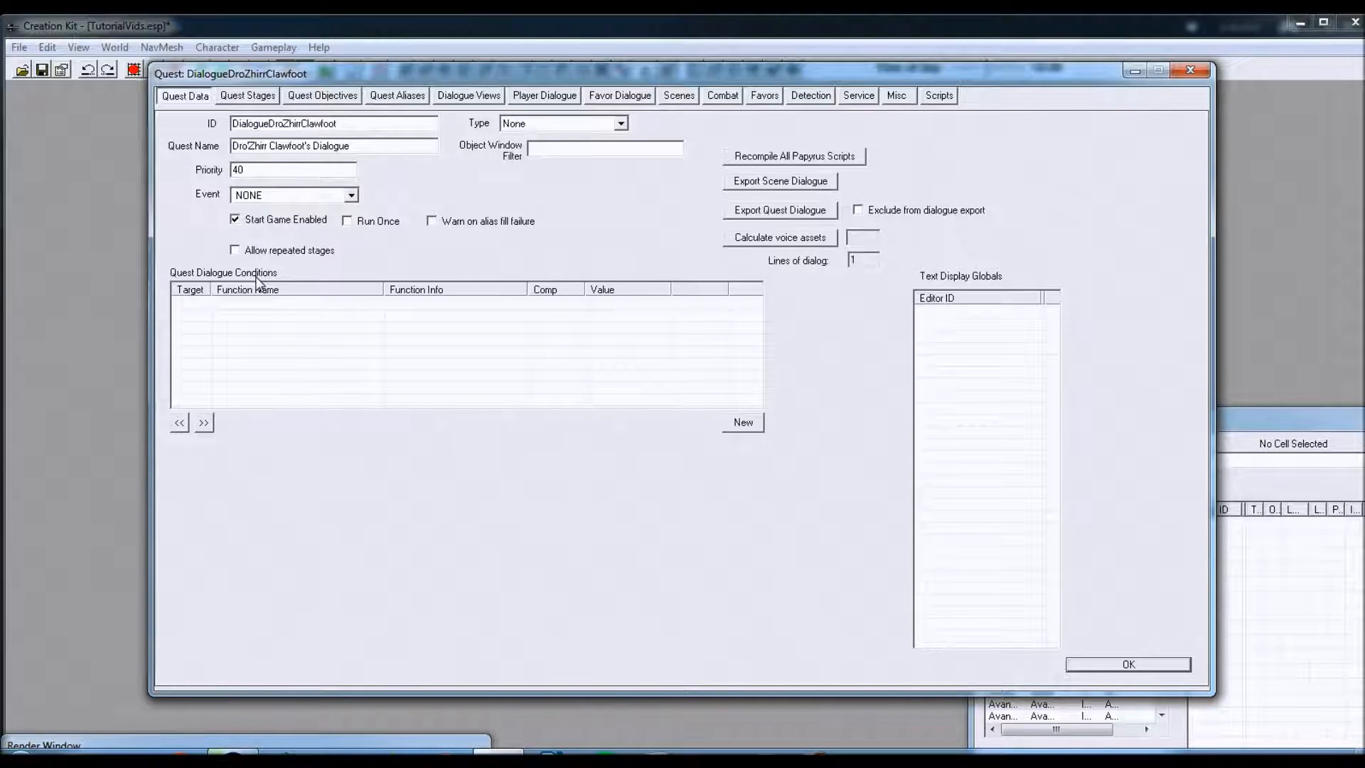
{"action": "right_click", "coordinate": [302, 333]}
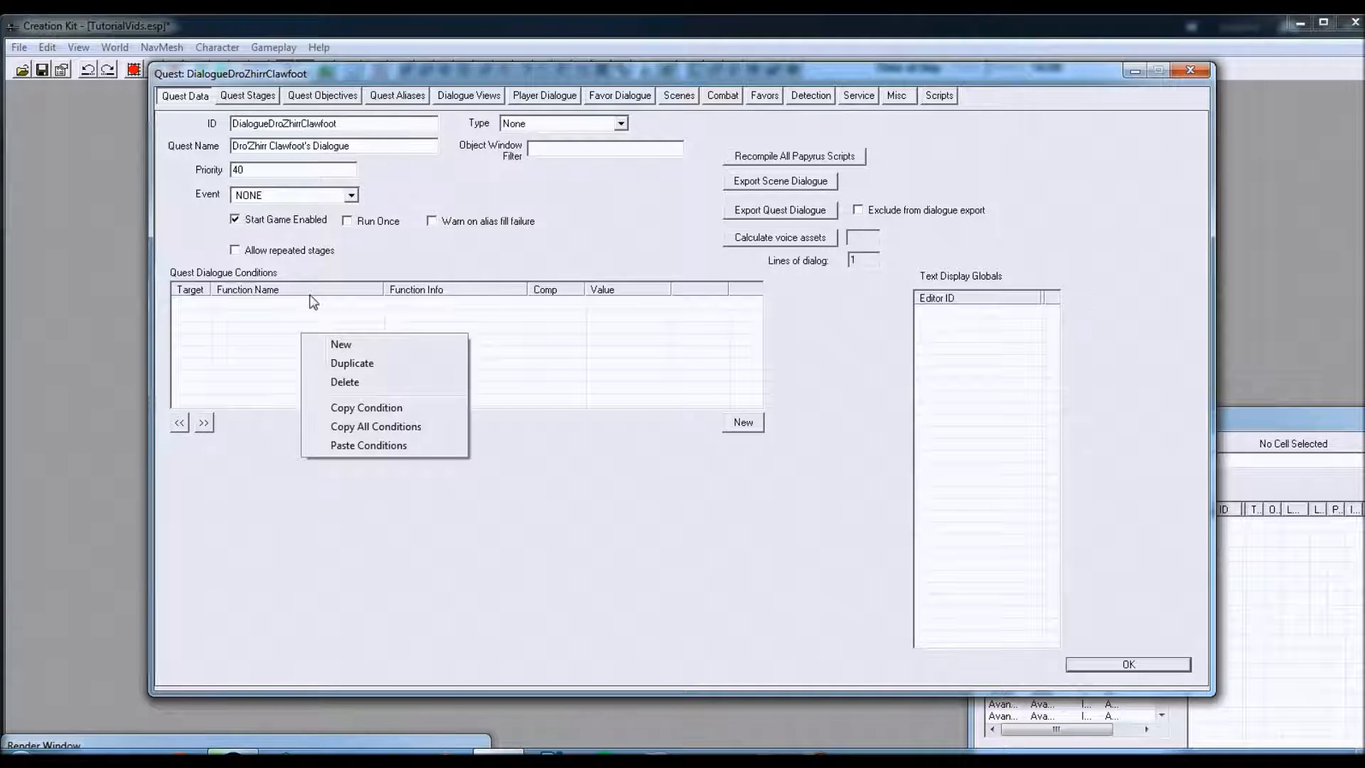
{"action": "left_click", "coordinate": [355, 351]}
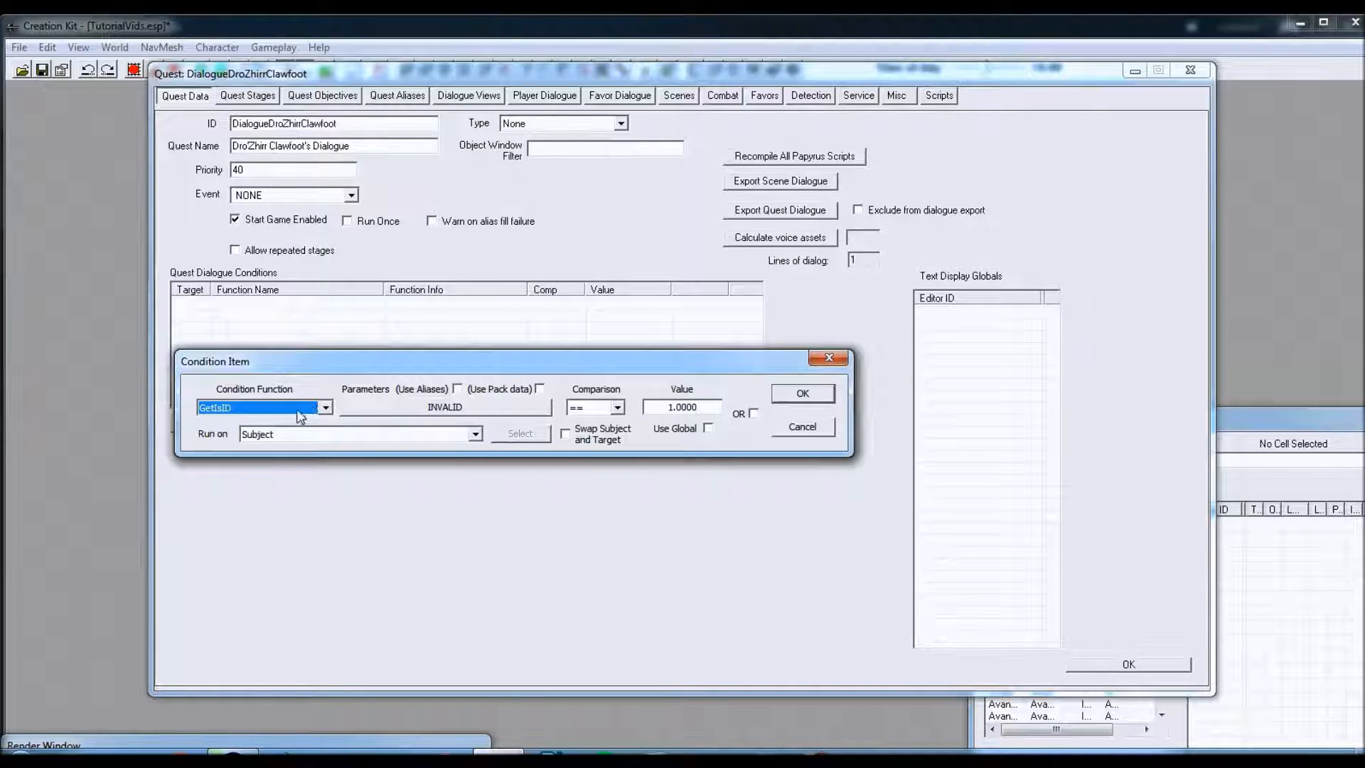
{"action": "left_click", "coordinate": [389, 404]}
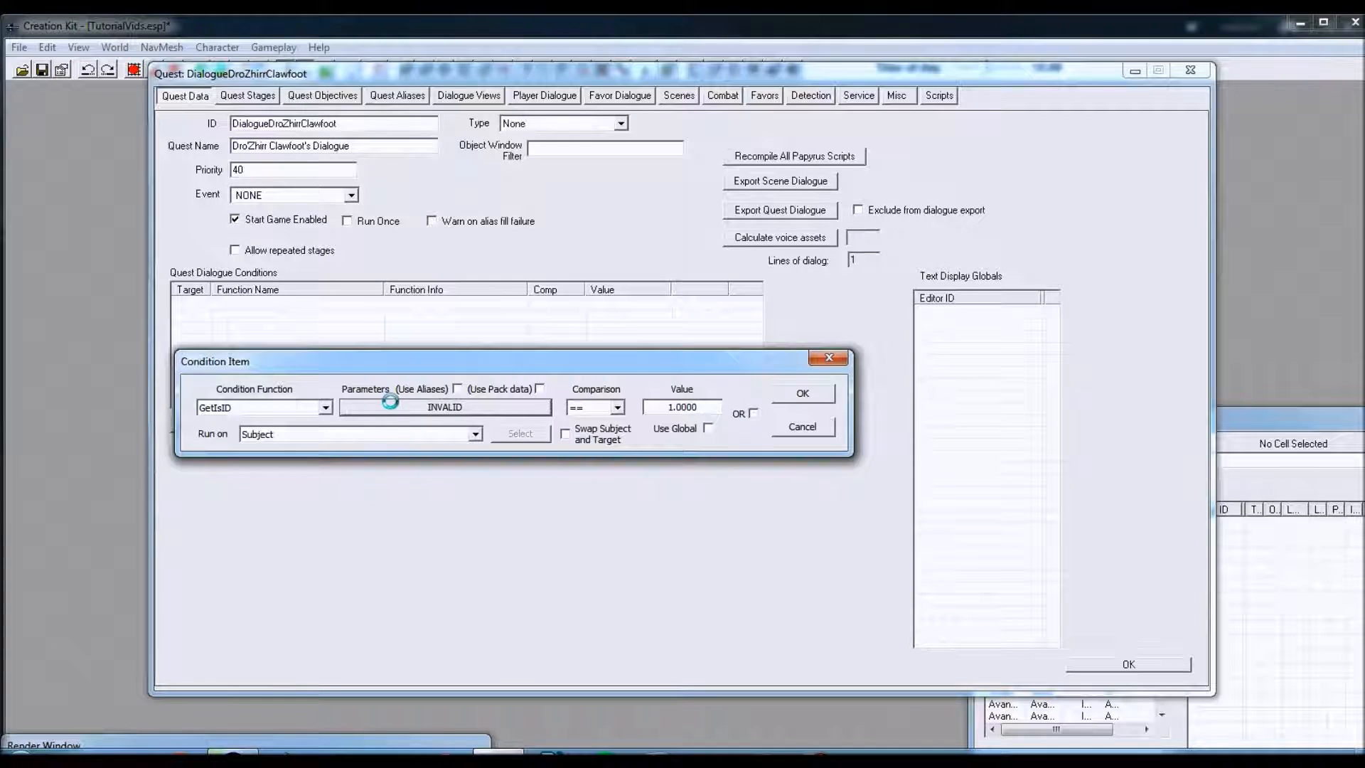
{"action": "left_click", "coordinate": [359, 466]}
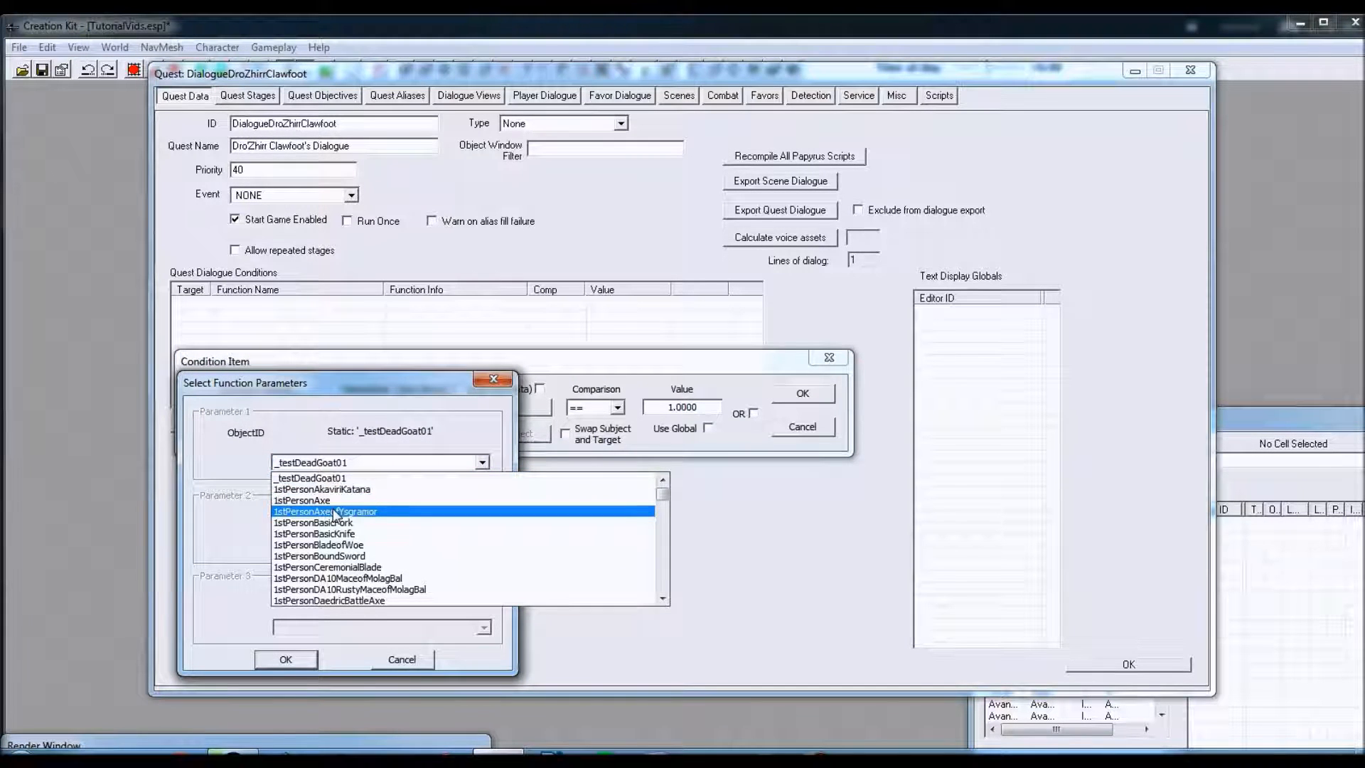
{"action": "type", "text": "tuto"}
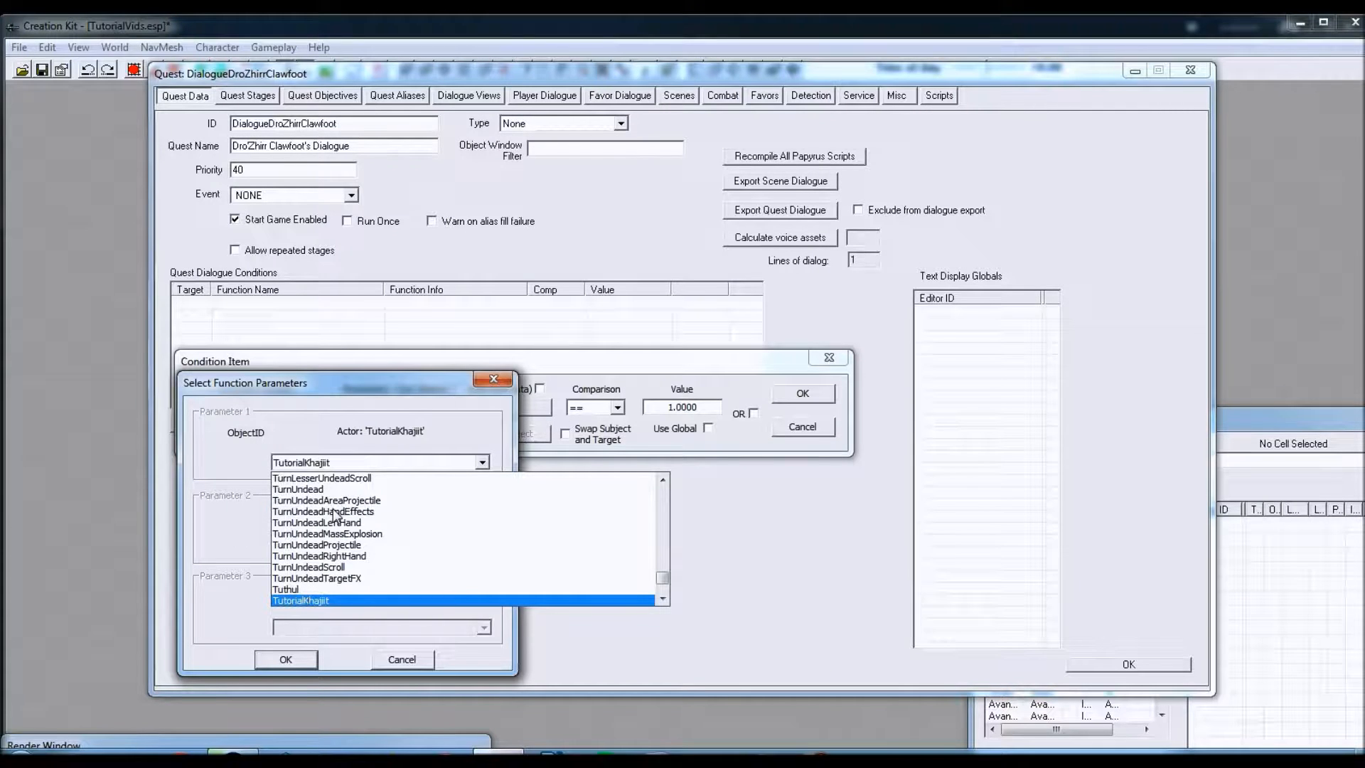
{"action": "left_click", "coordinate": [316, 600]}
{"action": "left_click", "coordinate": [292, 658]}
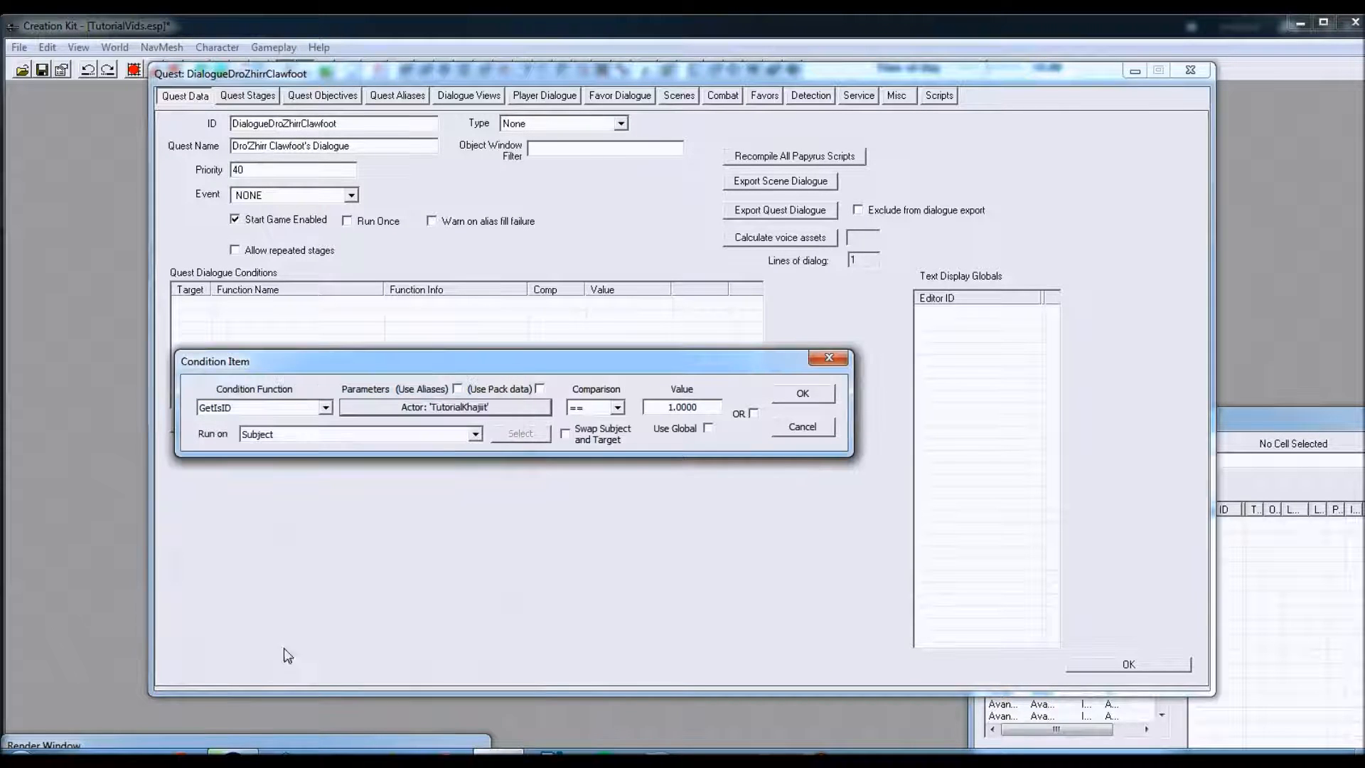
{"action": "left_click", "coordinate": [804, 393]}
{"action": "left_click", "coordinate": [459, 305]}
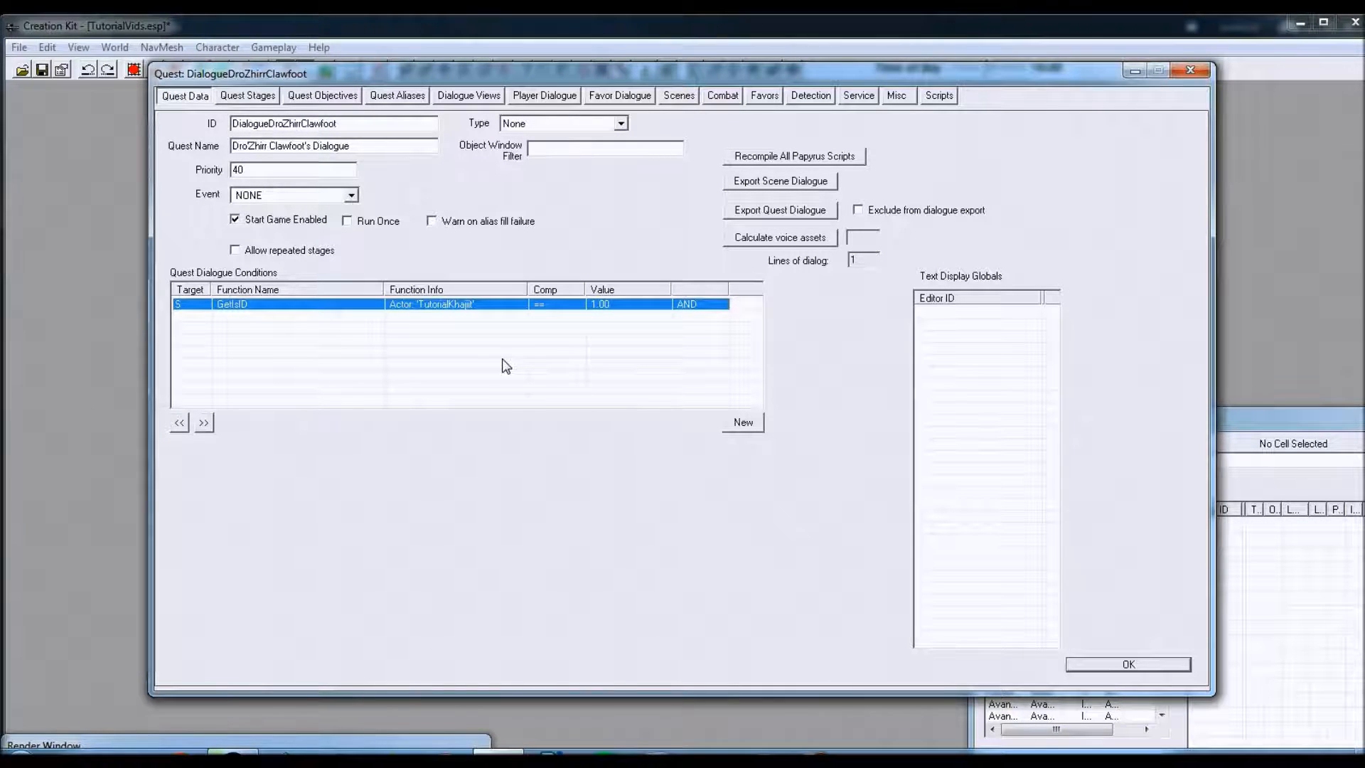
{"action": "left_click", "coordinate": [1131, 667]}
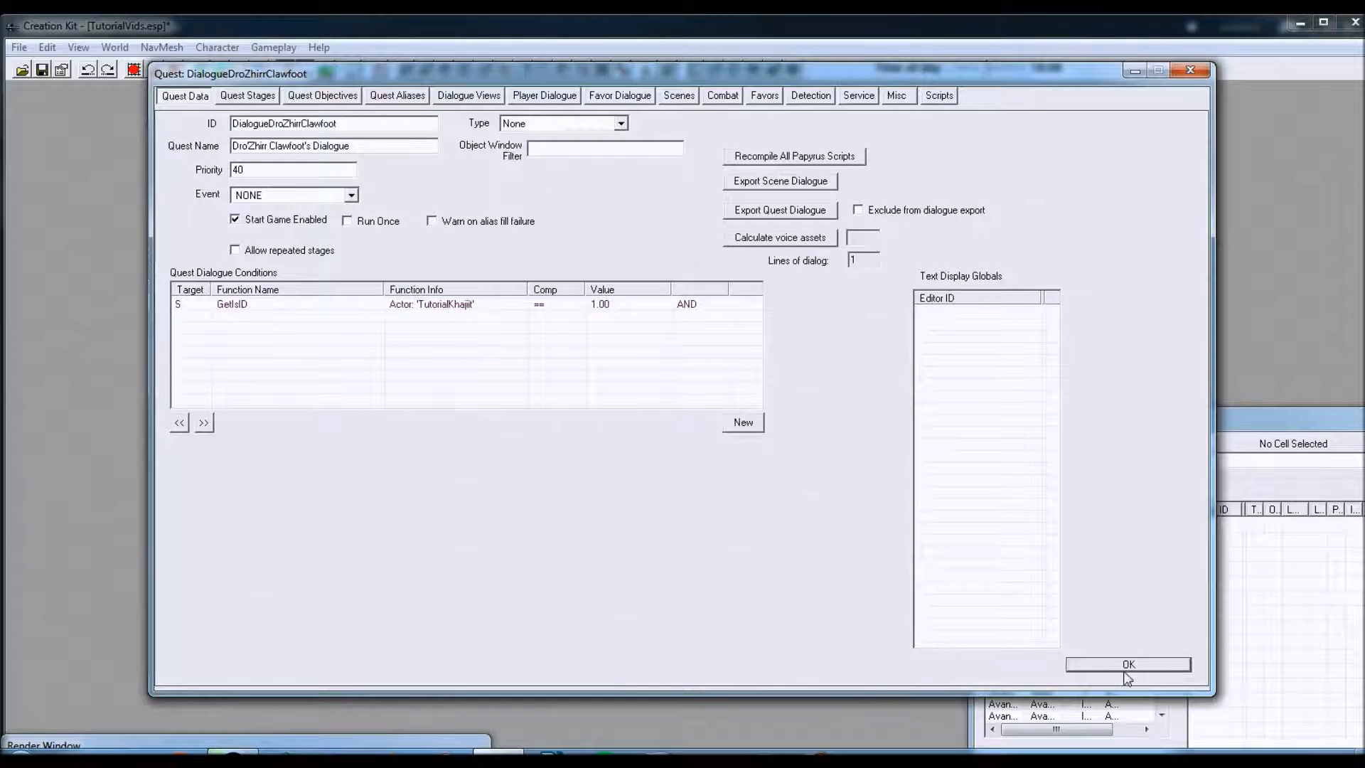
Return to the dialogue view and open the existing response of the "What do you do for a living?" topic for editing.
{"action": "left_click", "coordinate": [471, 99]}
{"action": "left_click", "coordinate": [297, 158]}
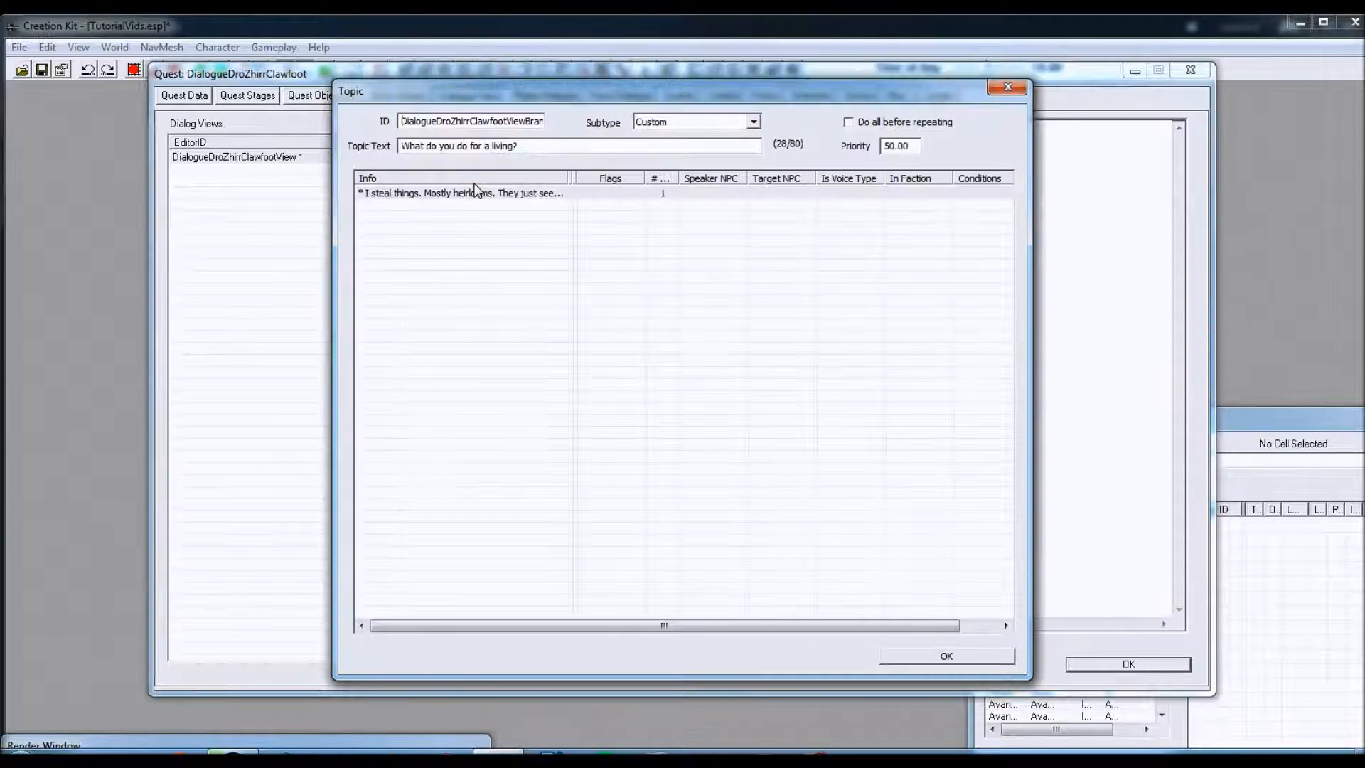
{"action": "double_click", "coordinate": [460, 192]}
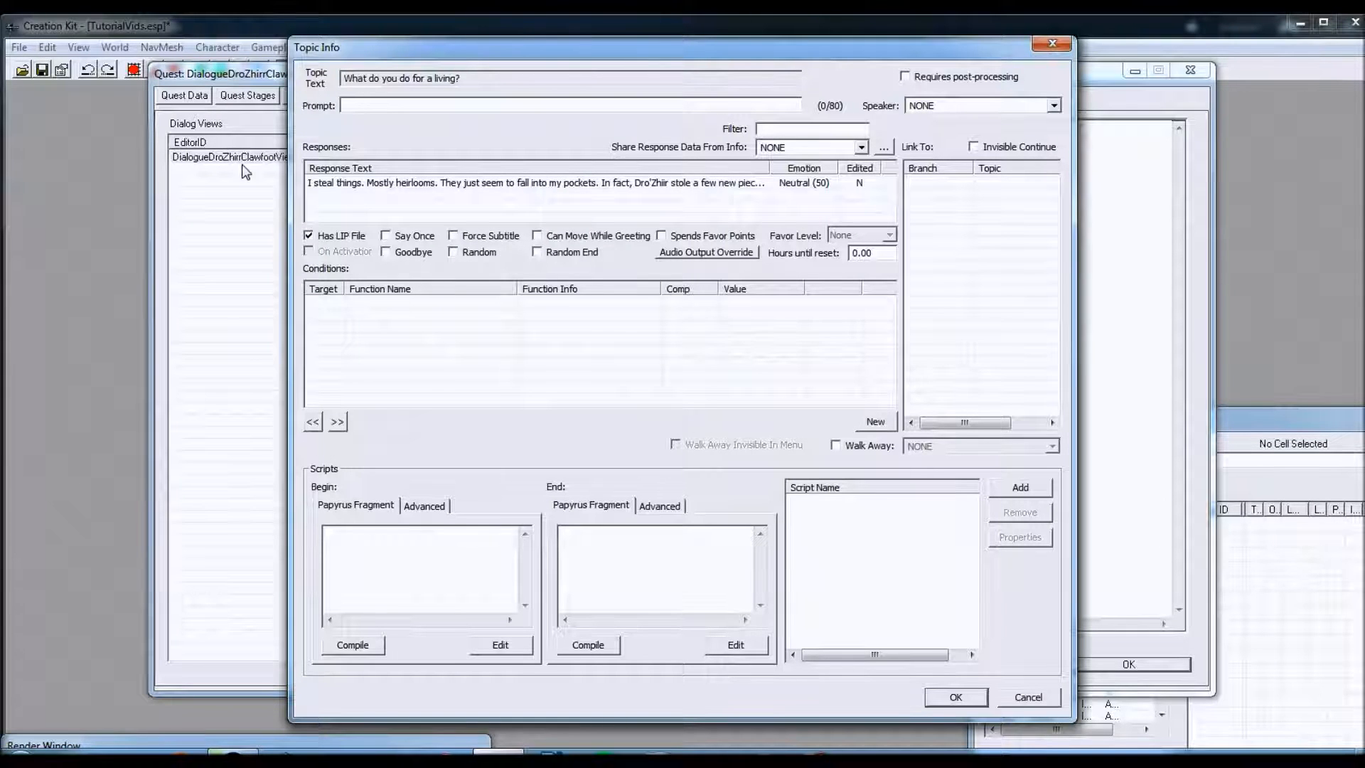
{"action": "double_click", "coordinate": [403, 184]}
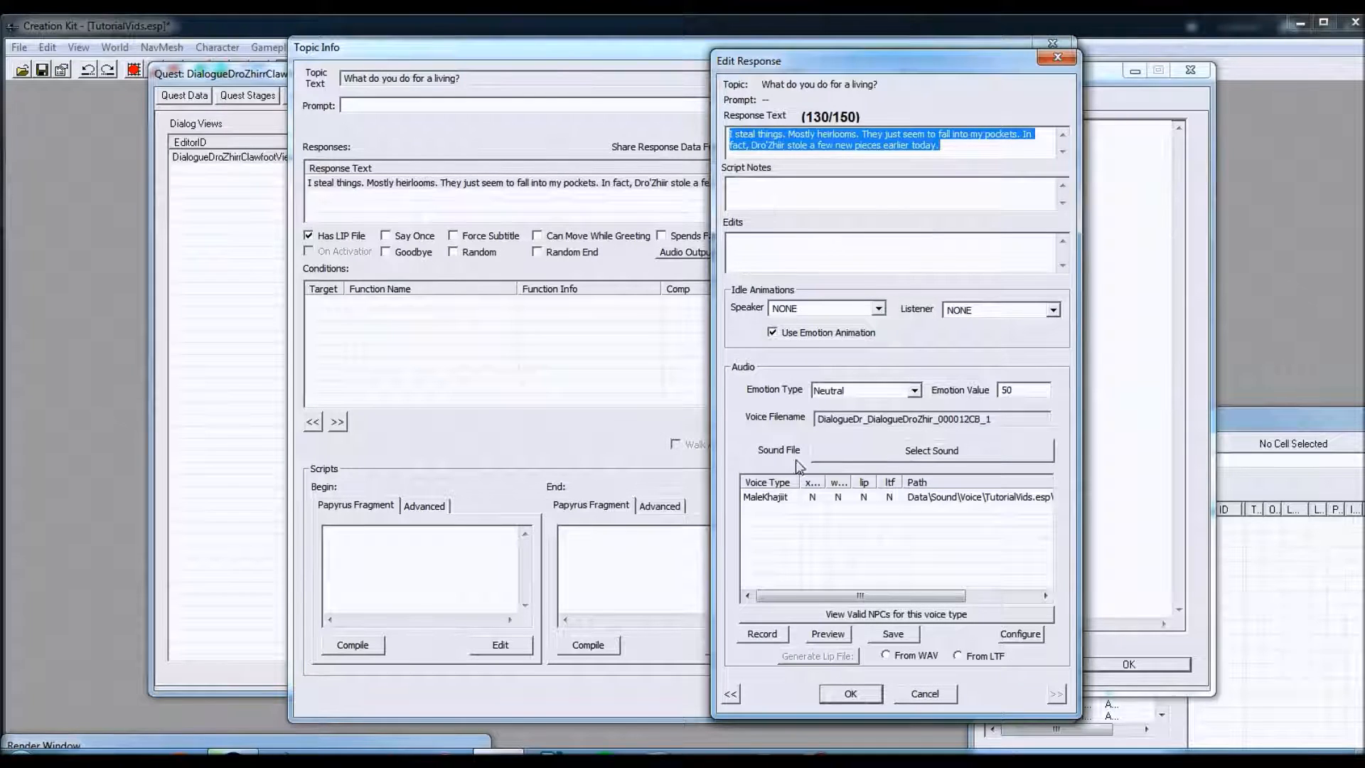
Change the response's last sentence to "In fact, Khajiit stole a few new pieces earlier today.".
{"action": "left_click", "coordinate": [777, 497]}
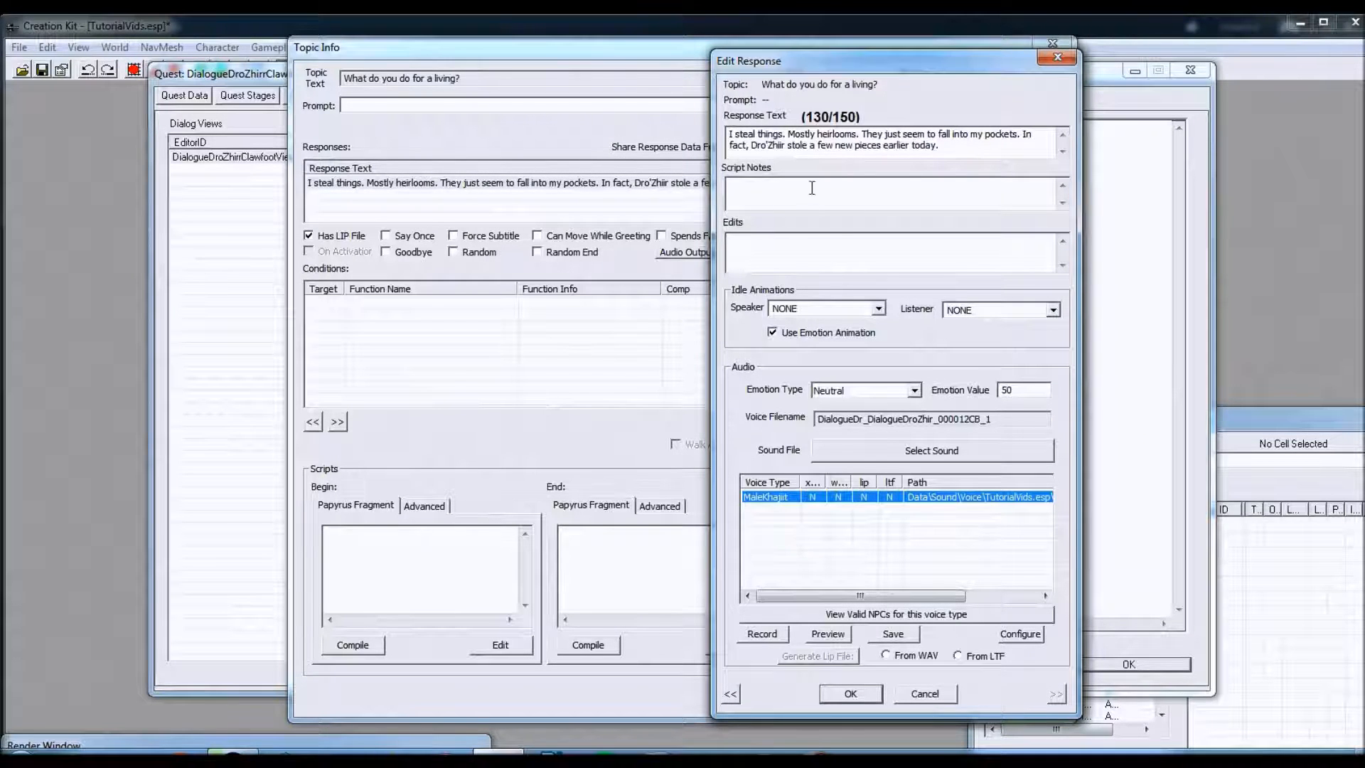
{"action": "left_click", "coordinate": [817, 256]}
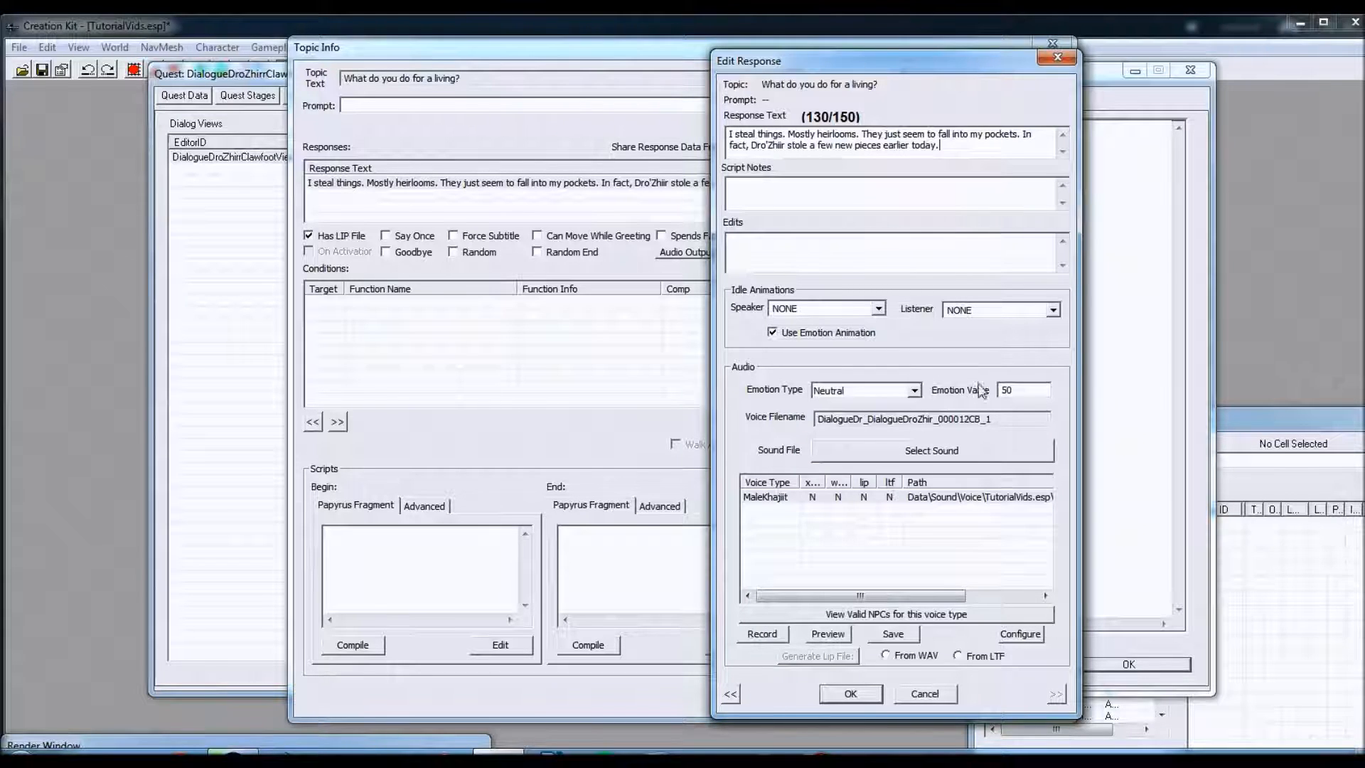
{"action": "left_click_drag", "start_coordinate": [943, 146], "coordinate": [737, 111]}
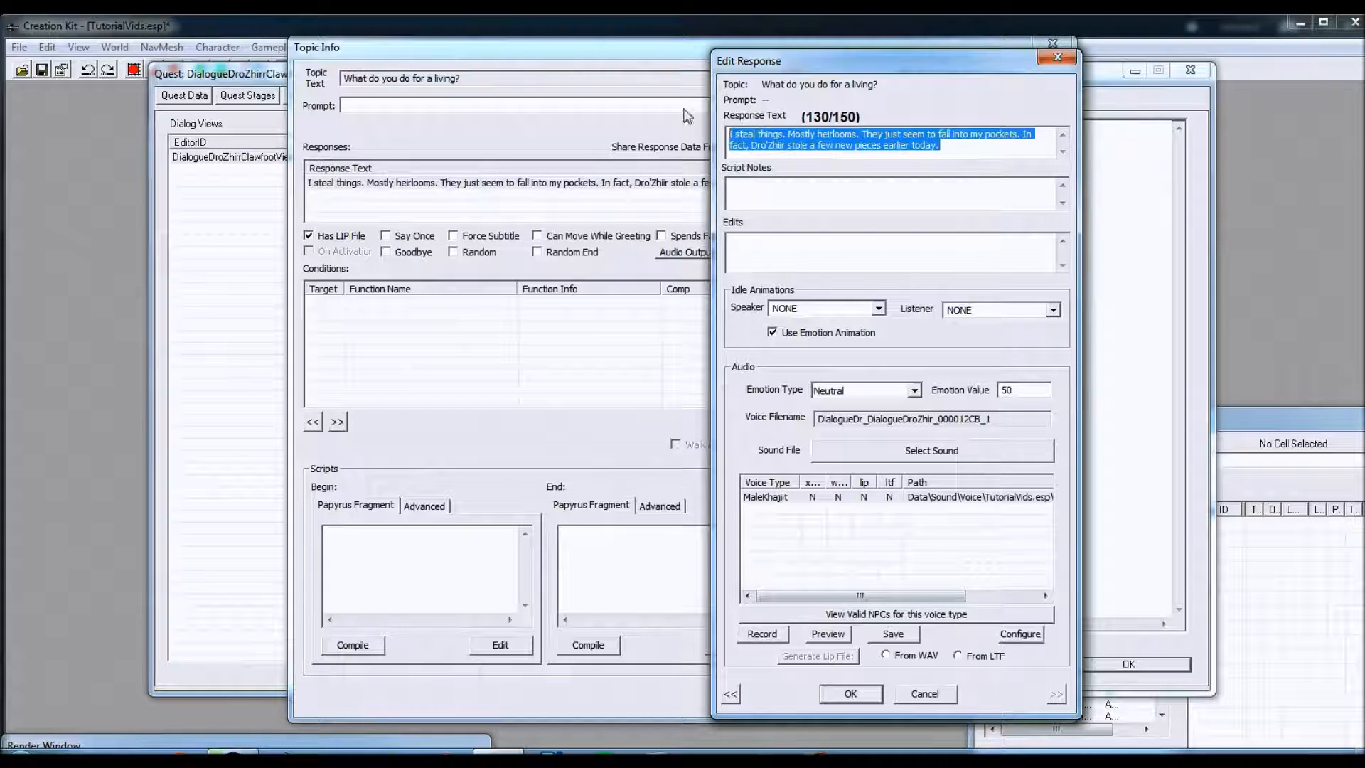
{"action": "left_click", "coordinate": [968, 146]}
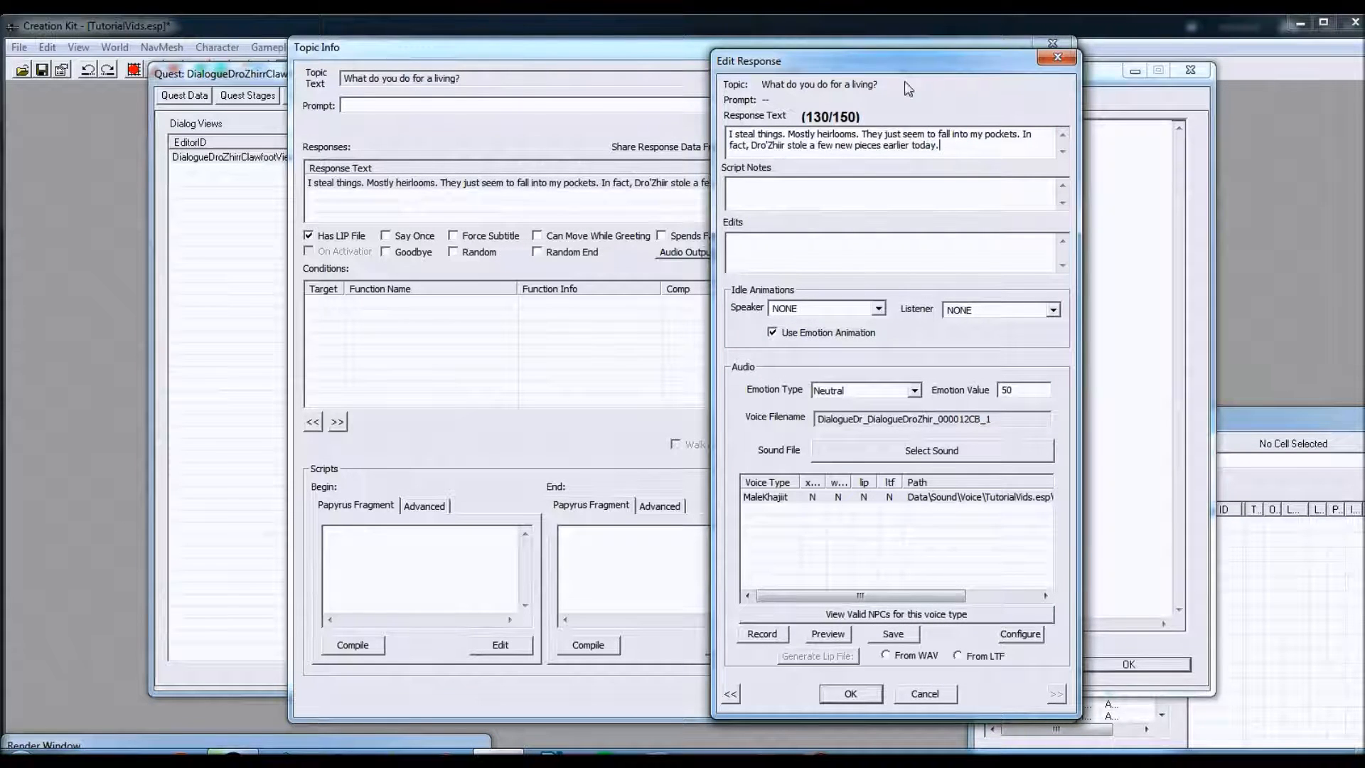
{"action": "triple_click", "coordinate": [936, 145]}
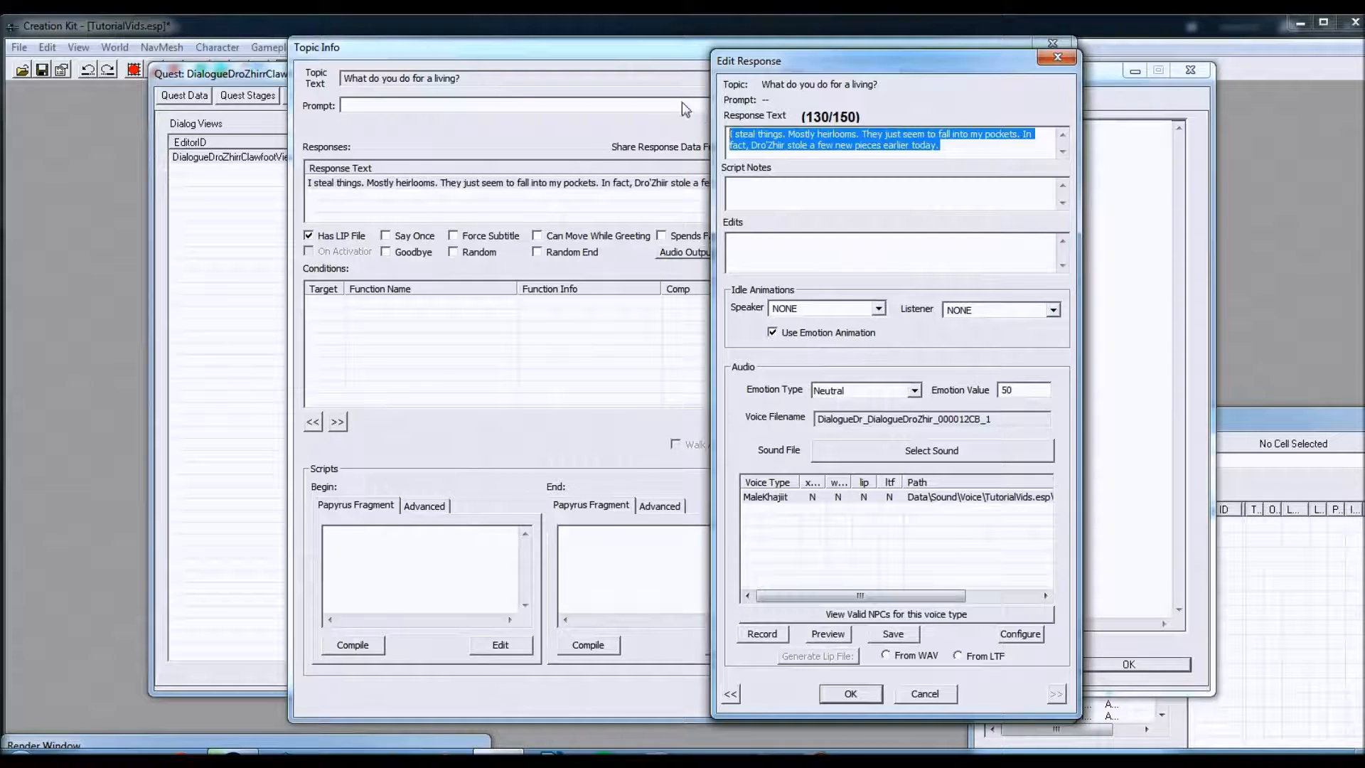
{"action": "left_click", "coordinate": [955, 147]}
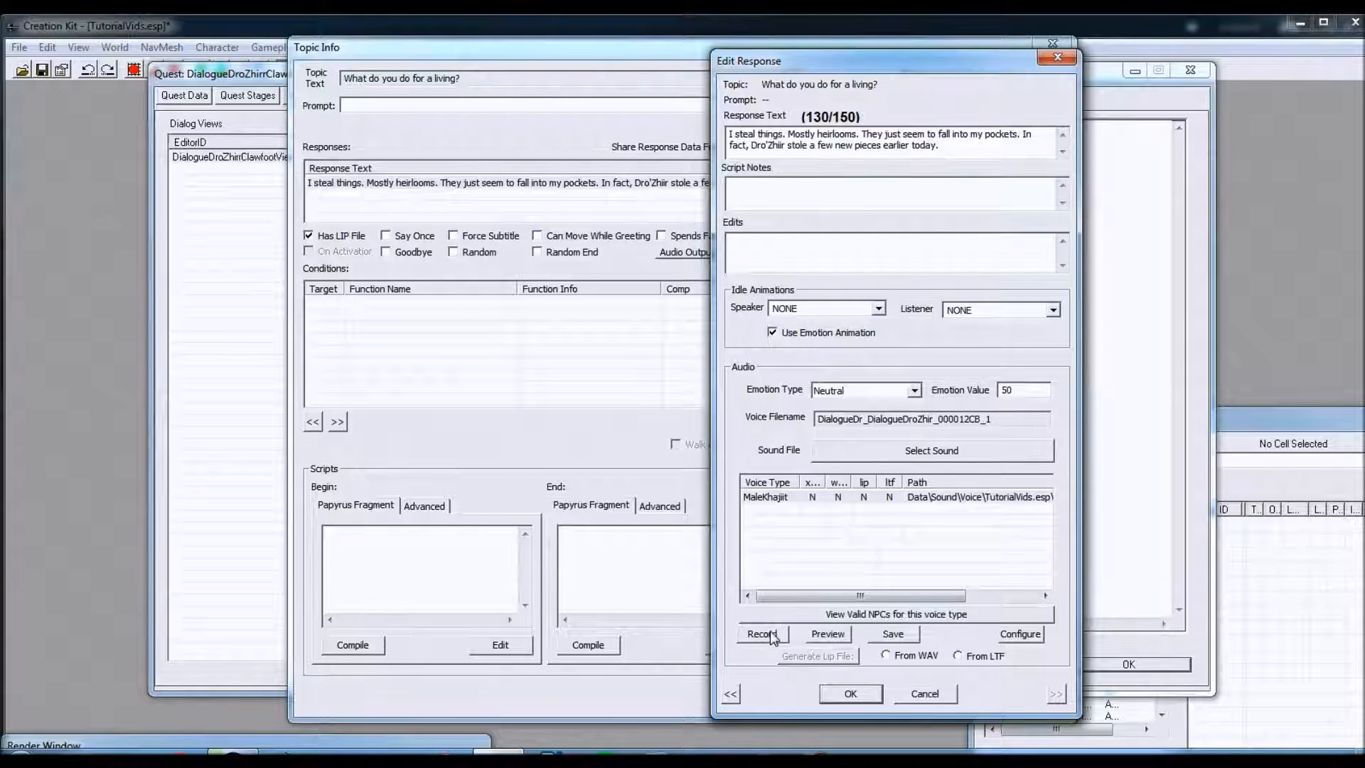
Record the response's voice line for the MaleKhajiit voice type and preview the recording.
{"action": "left_click", "coordinate": [768, 635]}
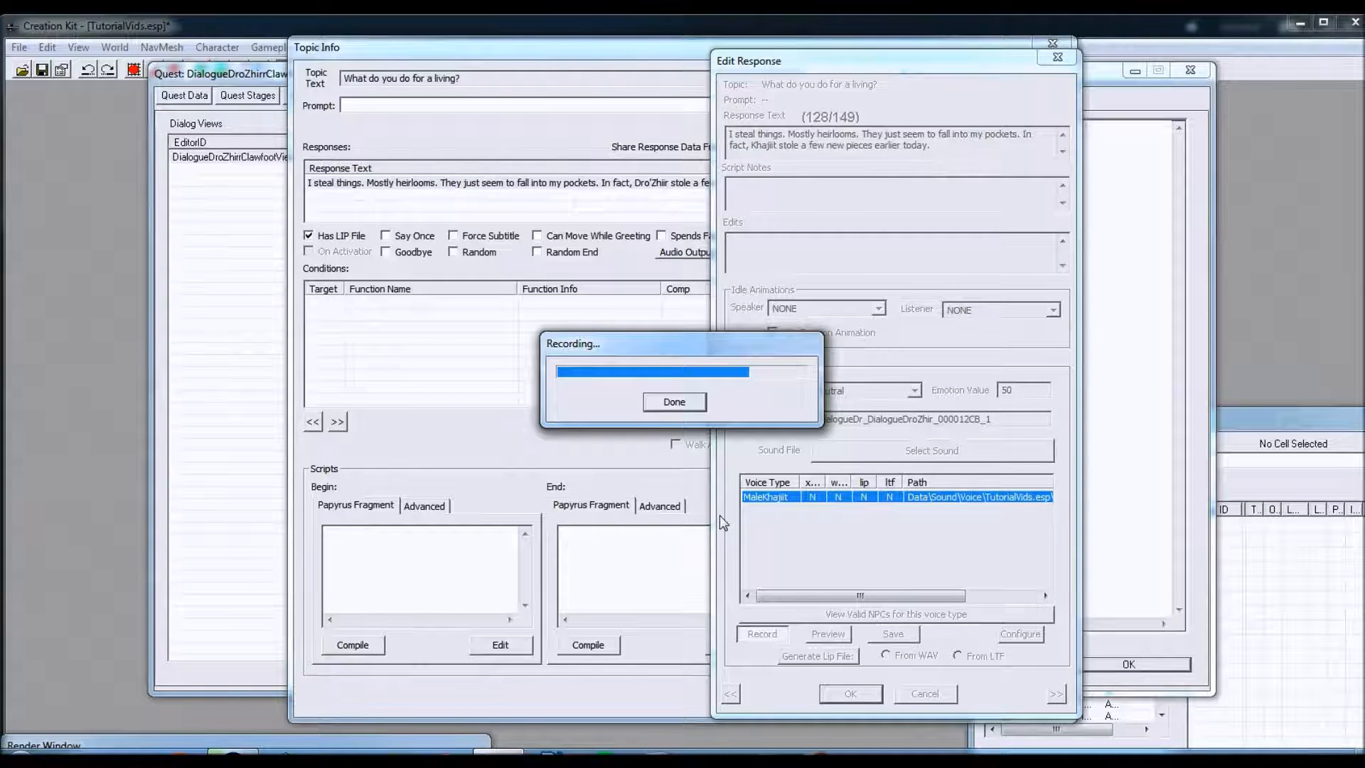
{"action": "left_click", "coordinate": [681, 406]}
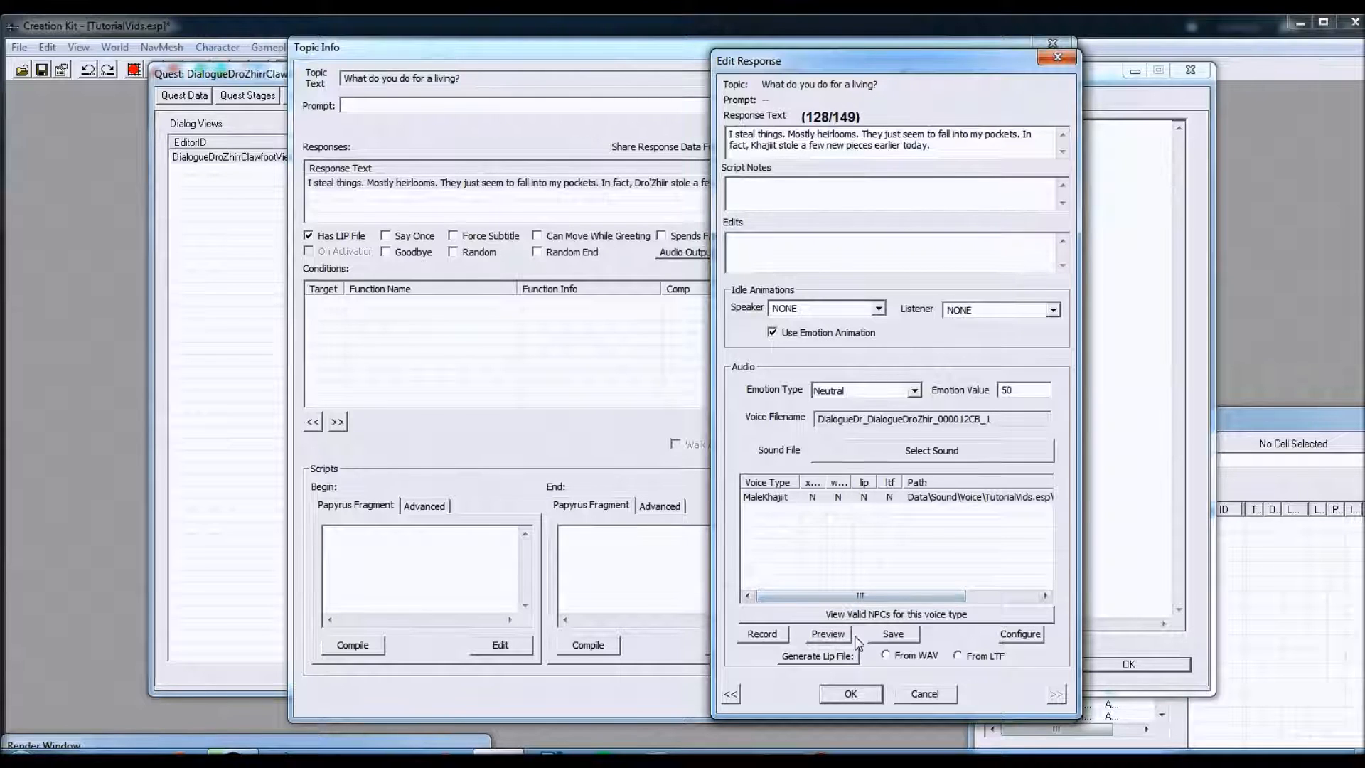
{"action": "left_click", "coordinate": [829, 634]}
Generate the MaleKhajiit lip file from WAV and save the recorded audio.
{"action": "left_click", "coordinate": [886, 655]}
{"action": "left_click", "coordinate": [832, 656]}
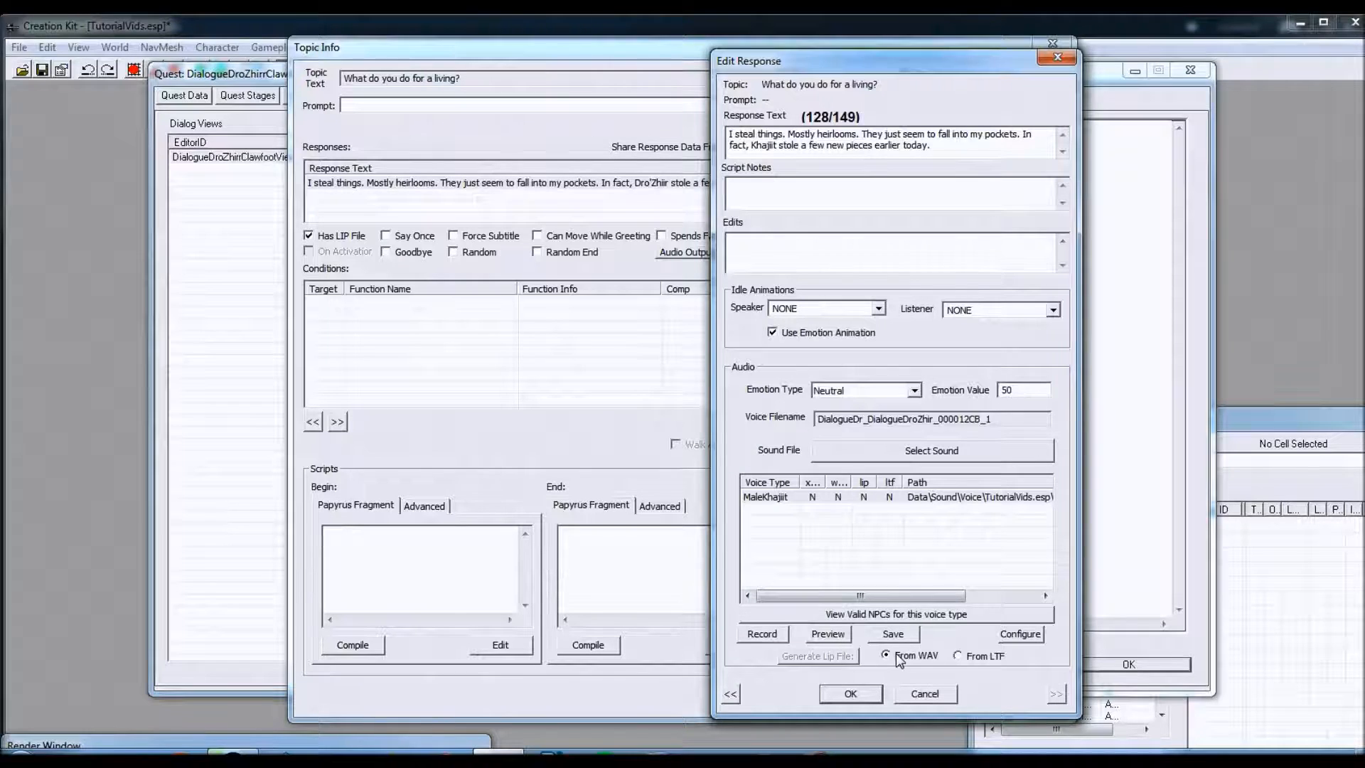
{"action": "left_click", "coordinate": [904, 634]}
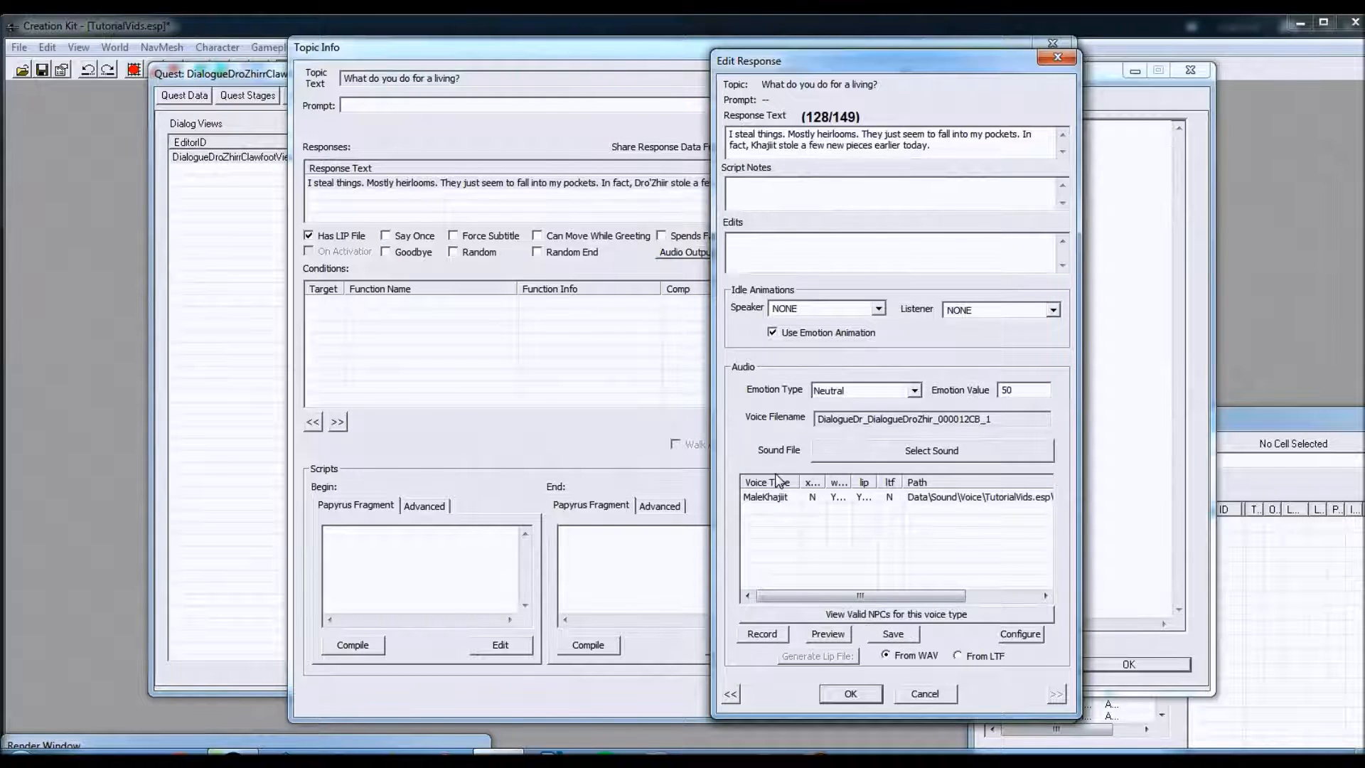
{"action": "left_click", "coordinate": [782, 498]}
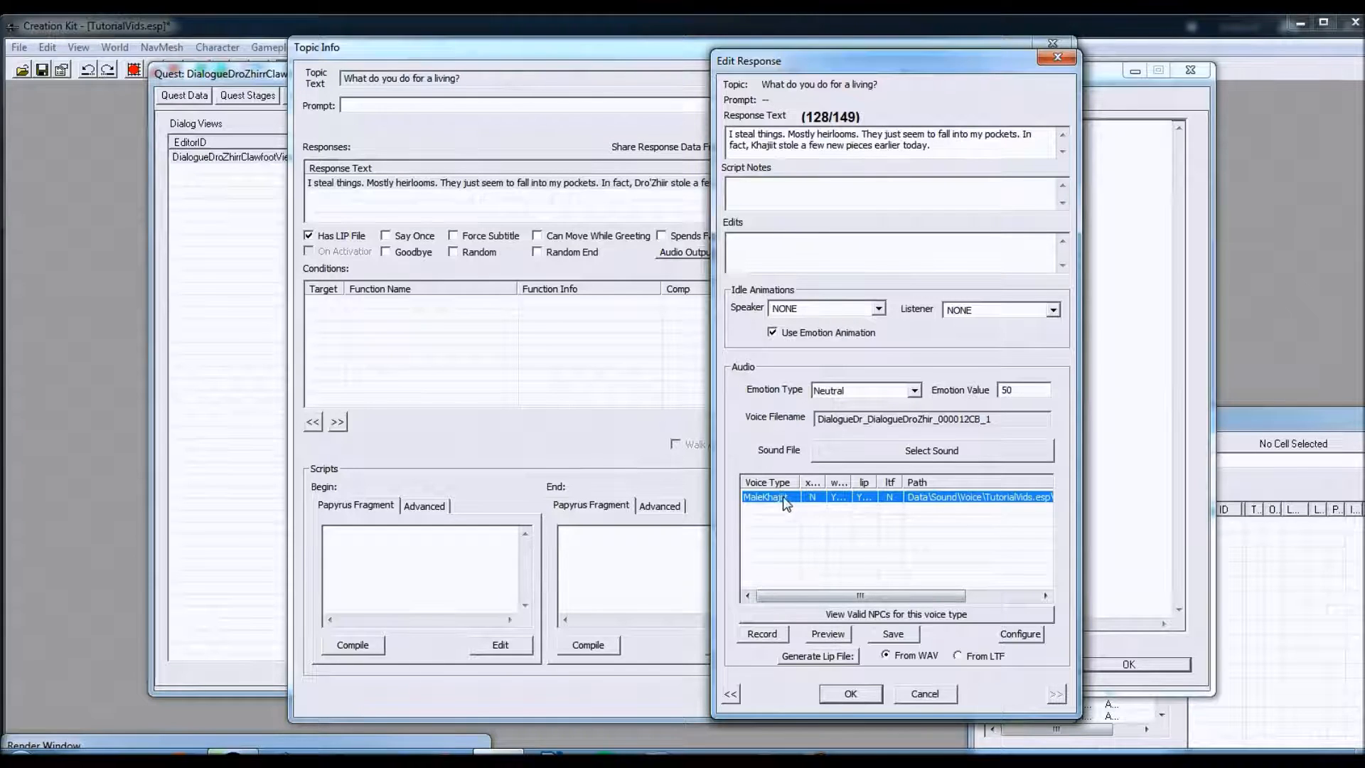
Accept the edited response and its topic info, and close the topic to return to the dialogue view.
{"action": "left_click", "coordinate": [852, 694]}
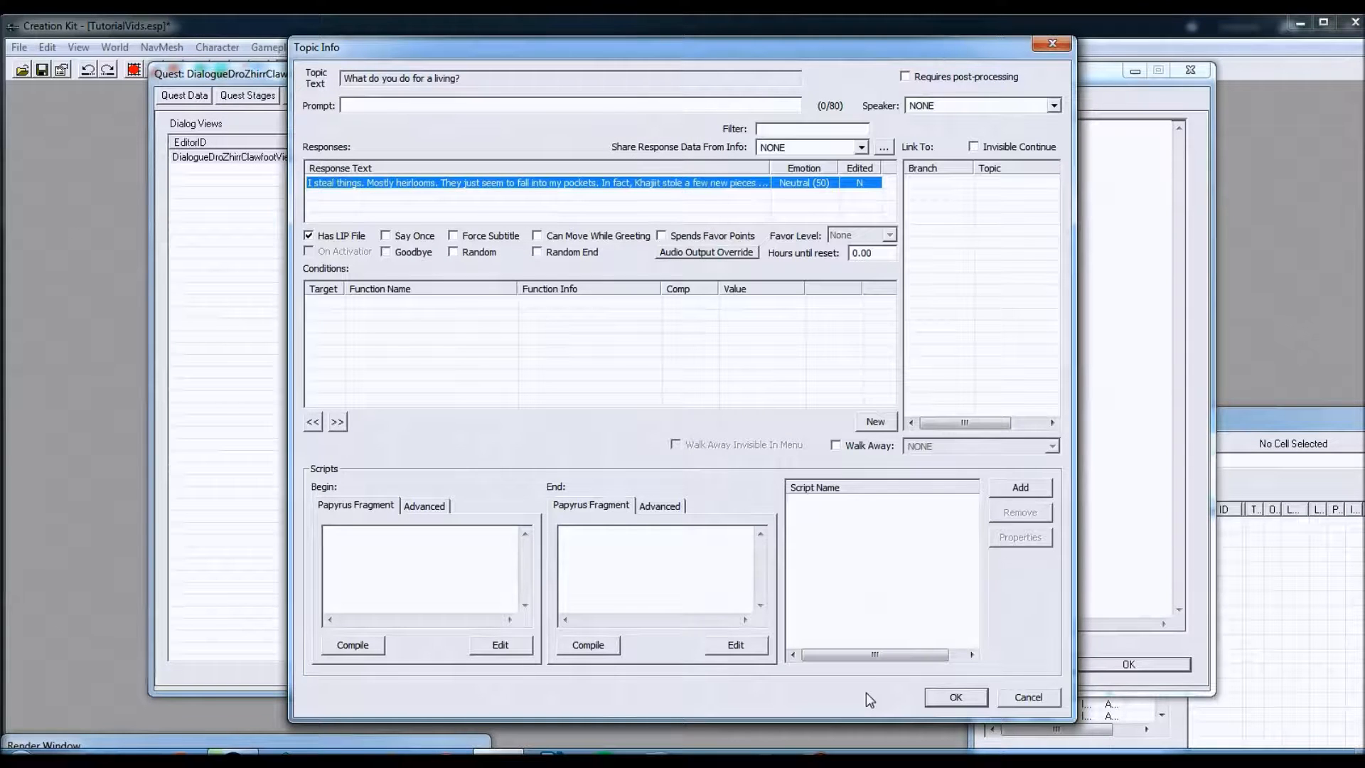
{"action": "left_click", "coordinate": [960, 698]}
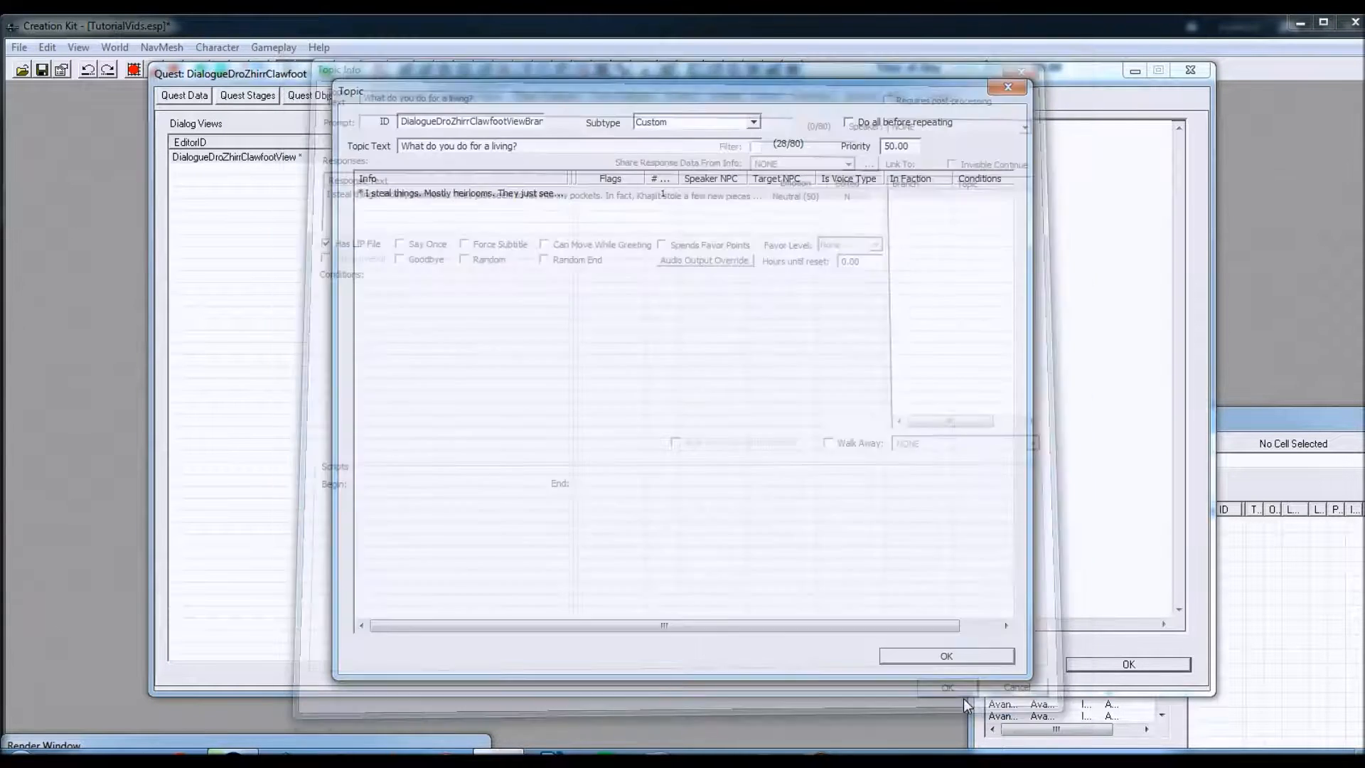
{"action": "left_click", "coordinate": [981, 655]}
Try to create a second branch in the dialogue view with the ID DialogueDroZhirrClawfootViewBranch.
{"action": "left_click", "coordinate": [497, 177]}
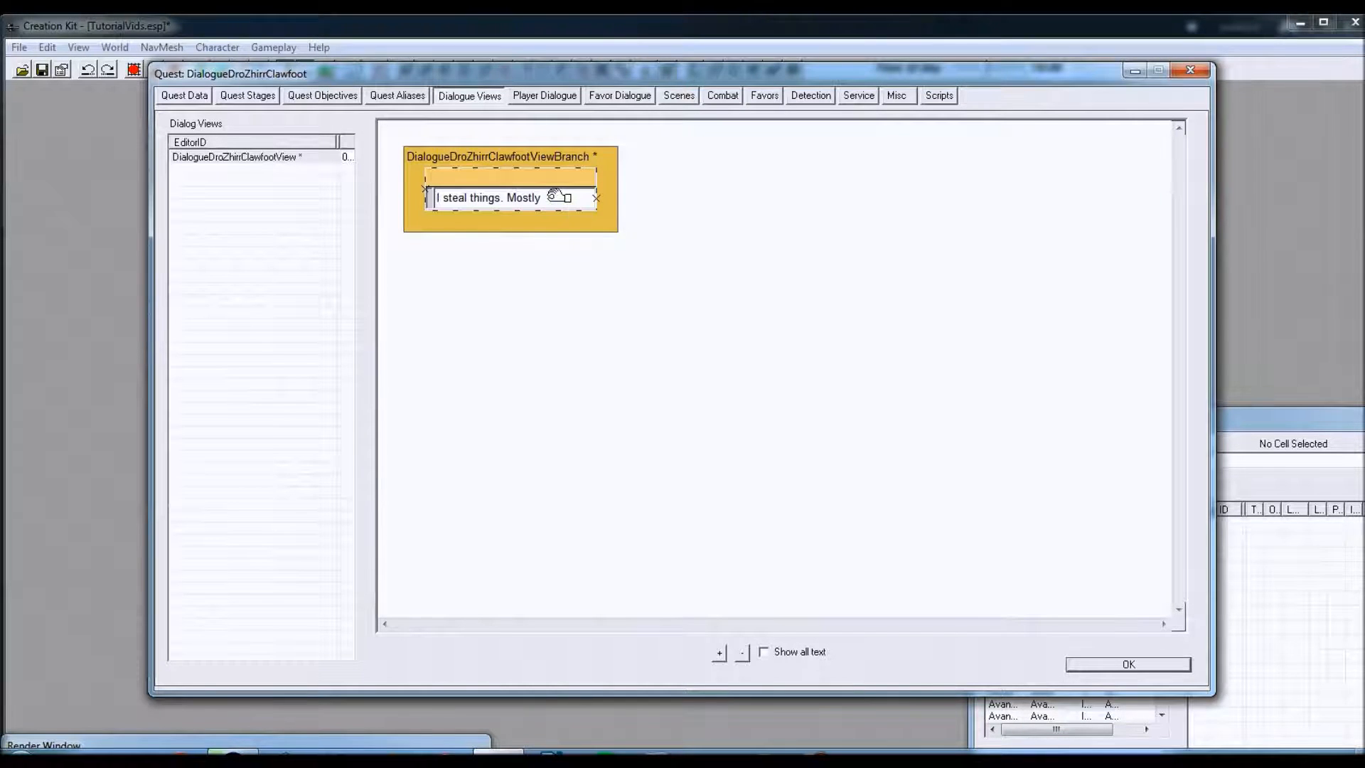
{"action": "right_click", "coordinate": [492, 288]}
{"action": "left_click", "coordinate": [535, 296]}
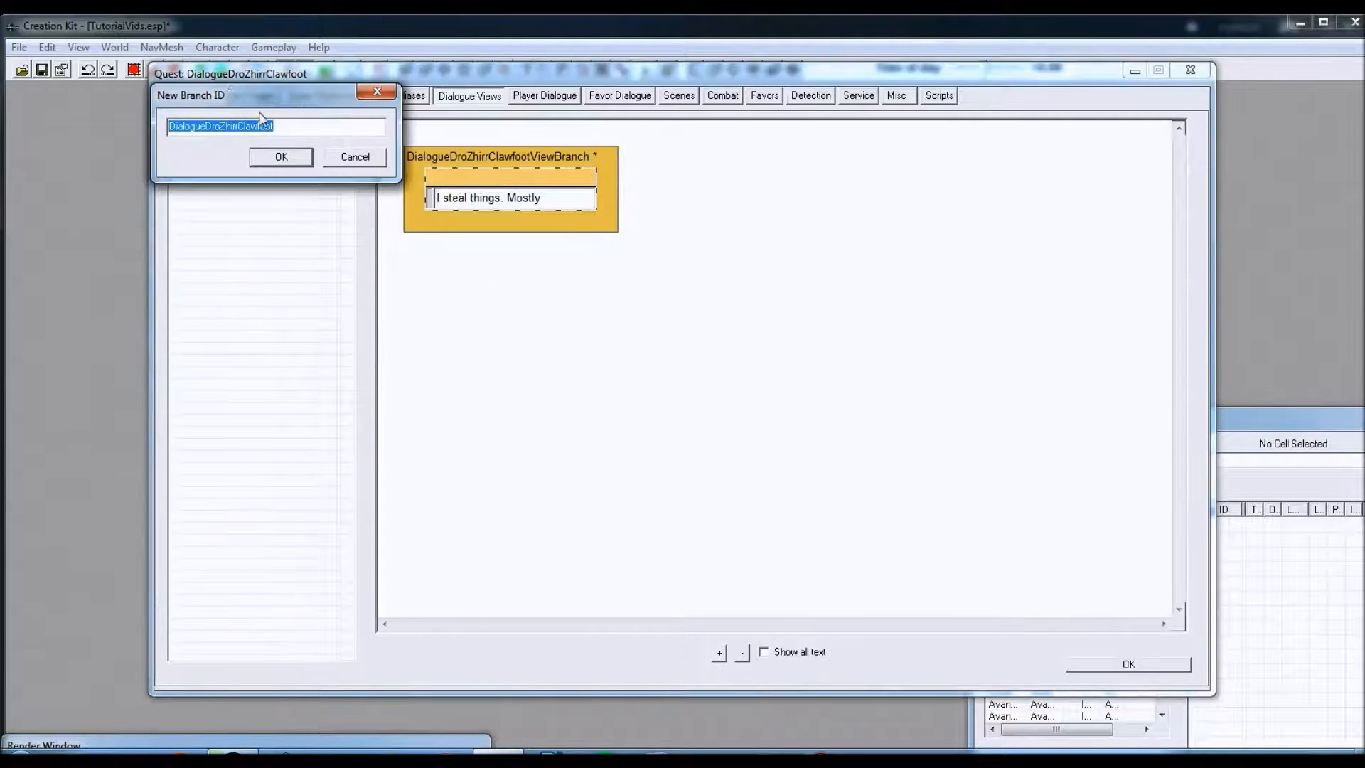
{"action": "left_click", "coordinate": [291, 127]}
{"action": "type", "text": "ViewBranch"}
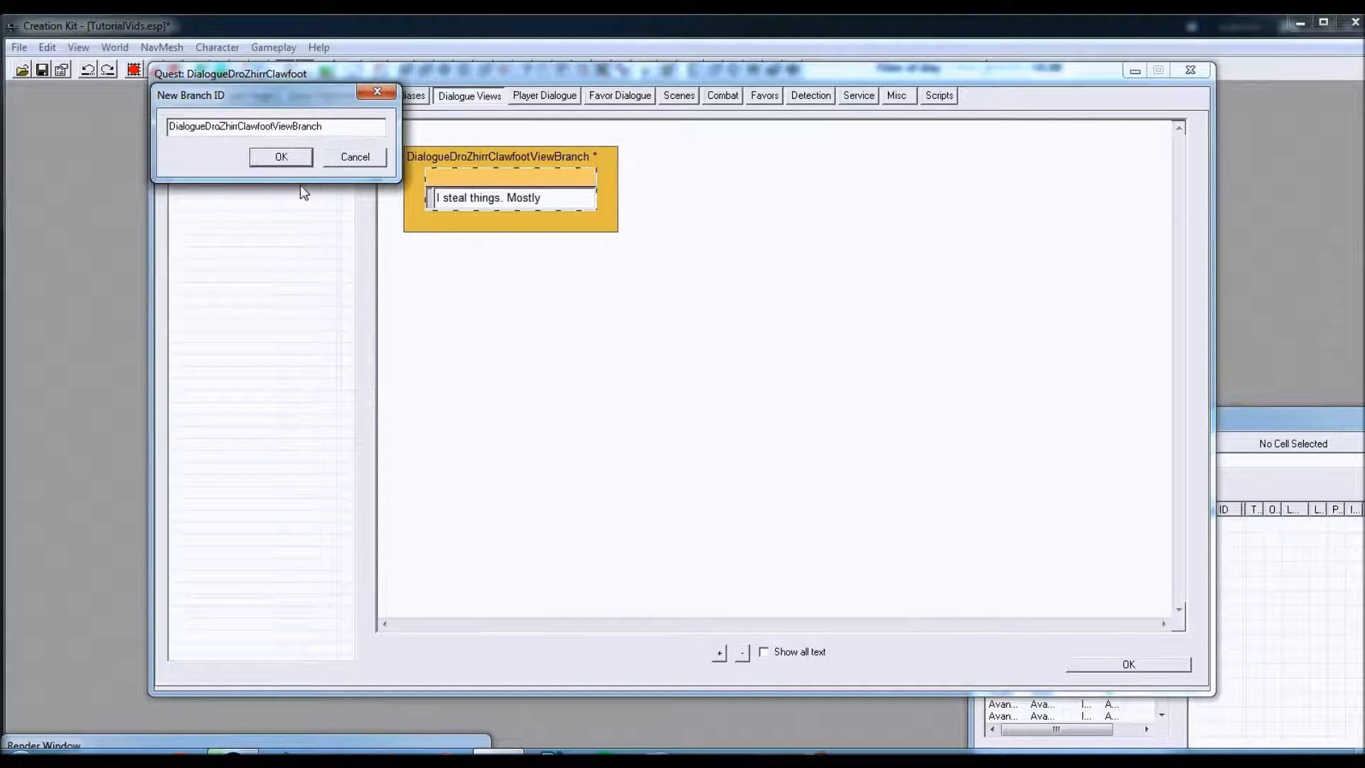
{"action": "left_click", "coordinate": [295, 158]}
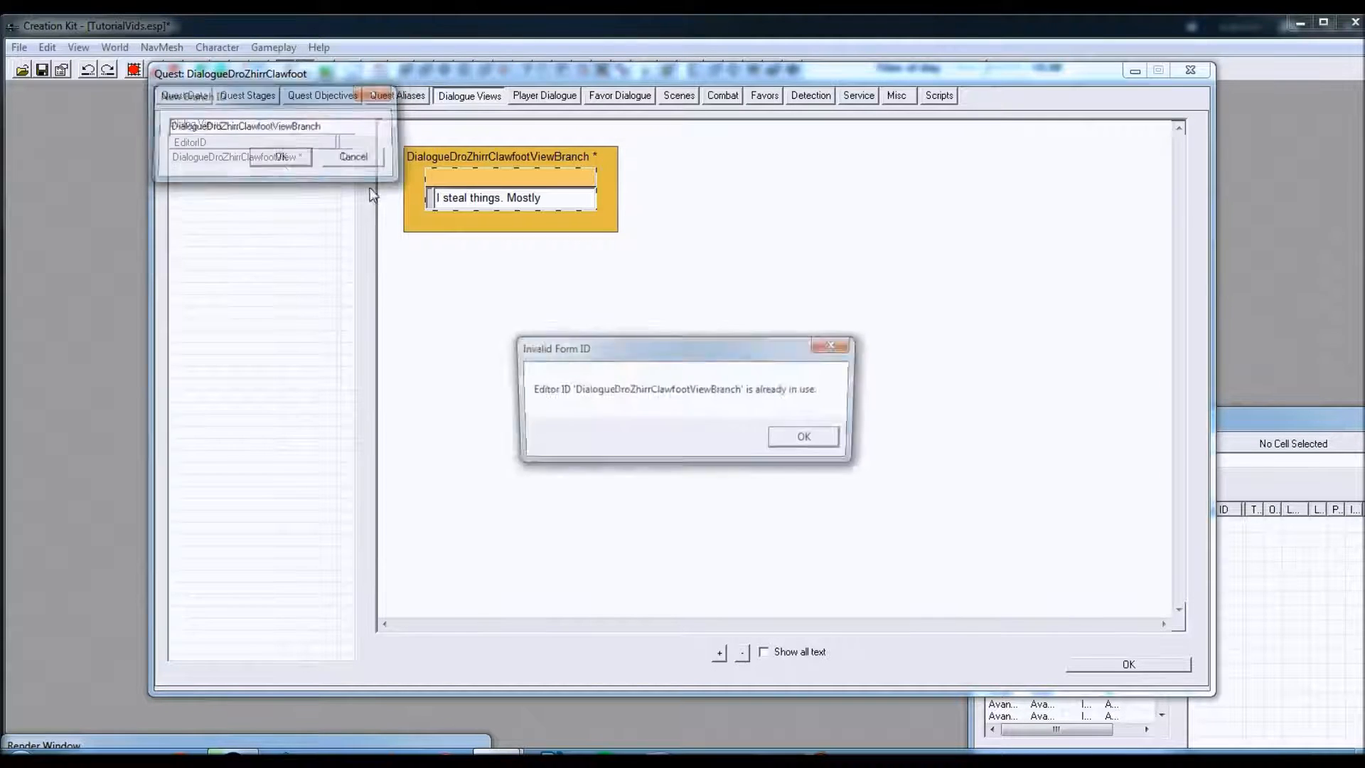
{"action": "left_click", "coordinate": [811, 440]}
Create the branch DialogueDroZhirrClawfootViewBranchFace with the starting topic DialogueDroZhirrClawfootViewBranchFaceTopic.
{"action": "left_click", "coordinate": [296, 127]}
{"action": "type", "text": "ViewBranch"}
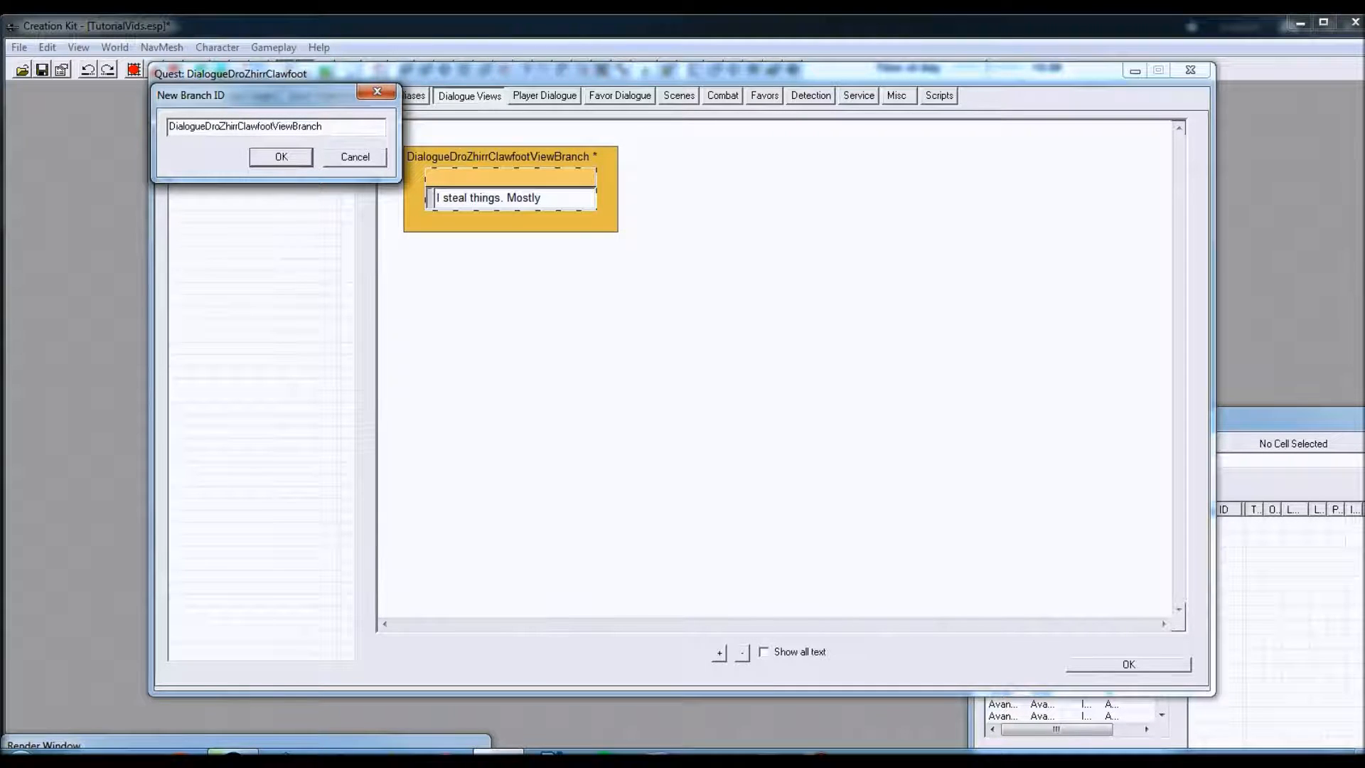
{"action": "type", "text": "Face"}
{"action": "left_click", "coordinate": [294, 163]}
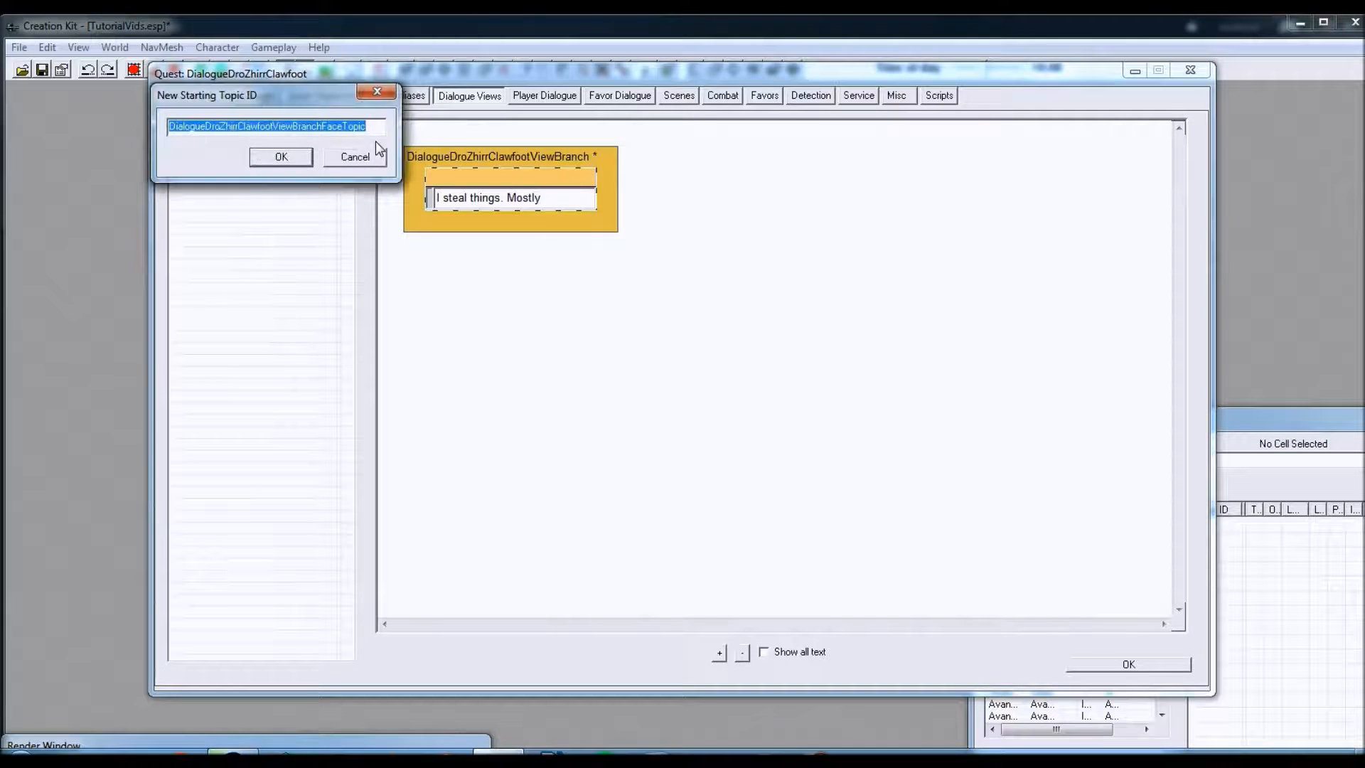
{"action": "left_click", "coordinate": [279, 153]}
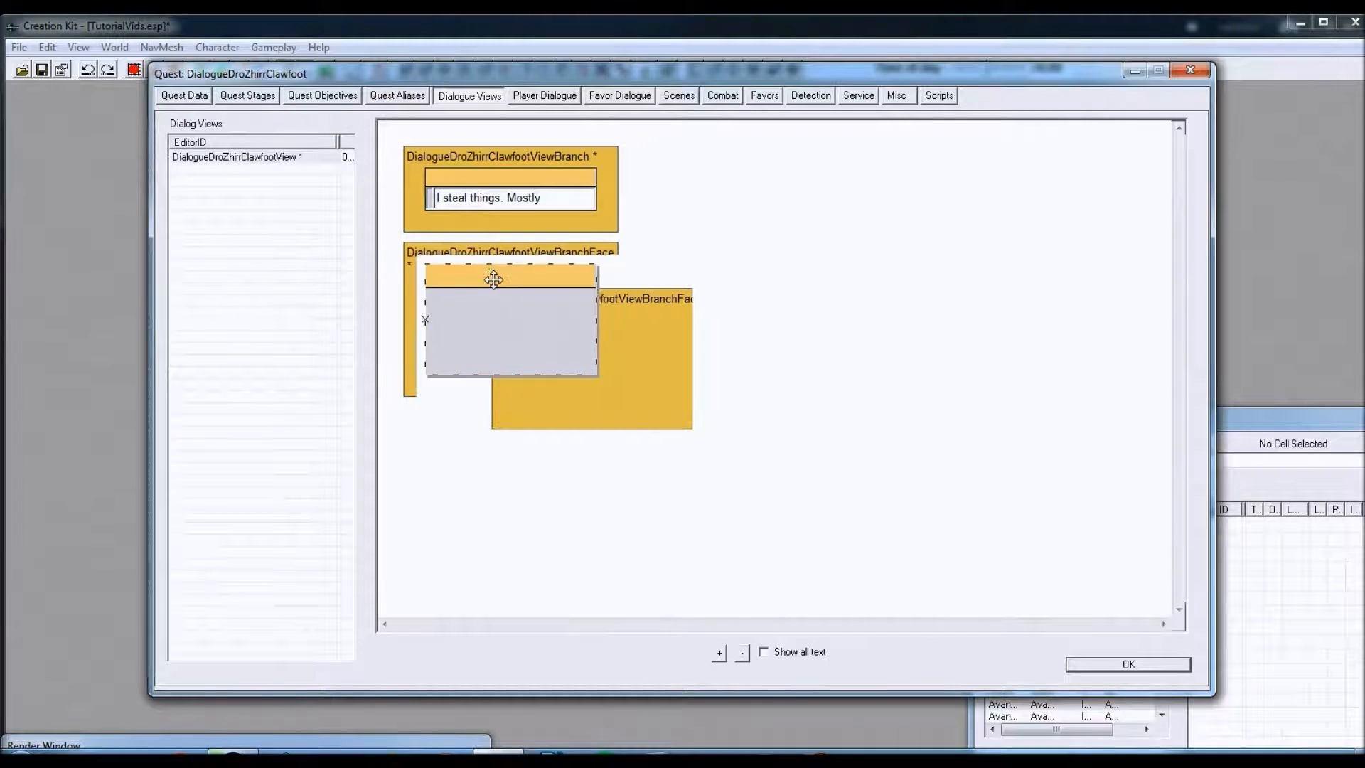
Open the starting topic of the Face branch and set its topic text to "I don't like your face.".
{"action": "left_click", "coordinate": [505, 270]}
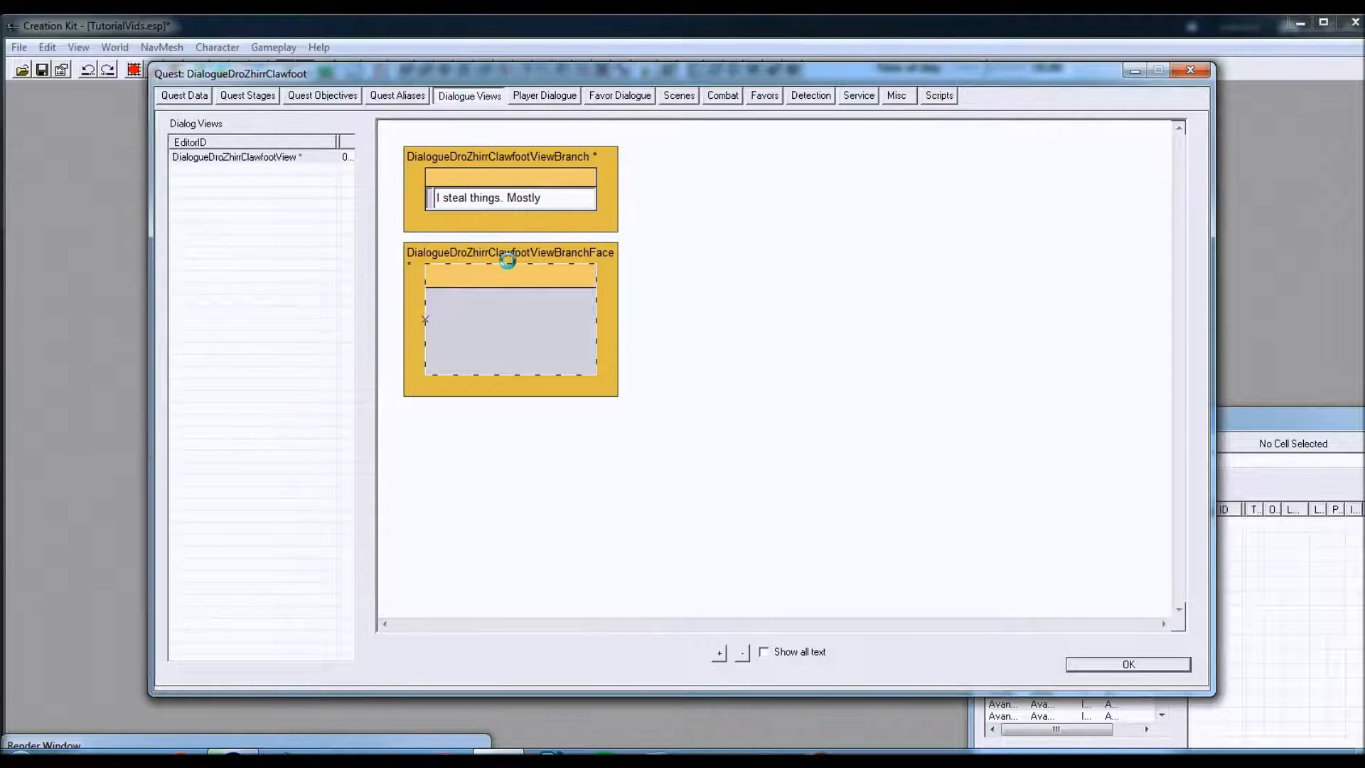
{"action": "left_click", "coordinate": [449, 147]}
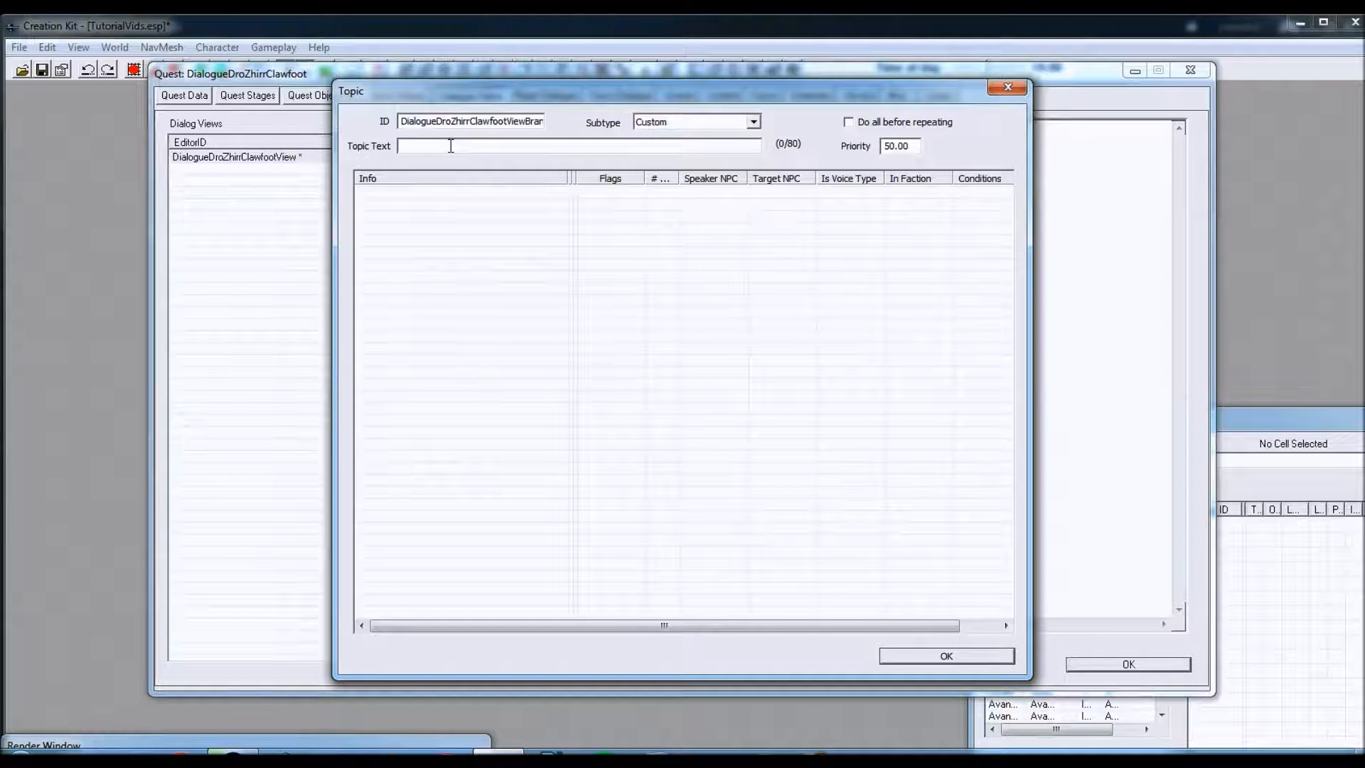
{"action": "type", "text": "I don't like your face."}
Add a new response reading "Well, at least mine is covered up in fur. I certainly wish that I could say the same for you.".
{"action": "right_click", "coordinate": [519, 332]}
{"action": "left_click", "coordinate": [552, 340]}
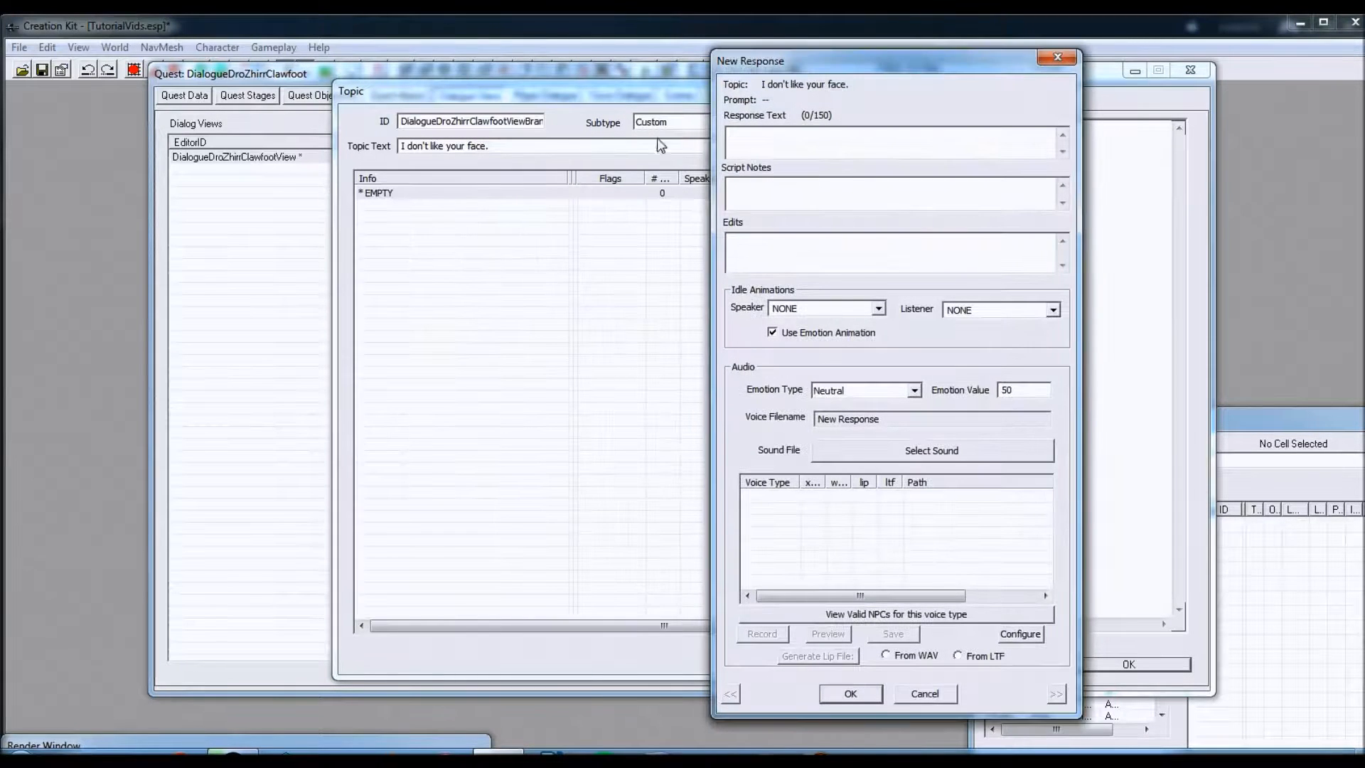
{"action": "left_click", "coordinate": [817, 145]}
{"action": "type", "text": "Well, at least myine is covered up in fur. I certainly wis"}
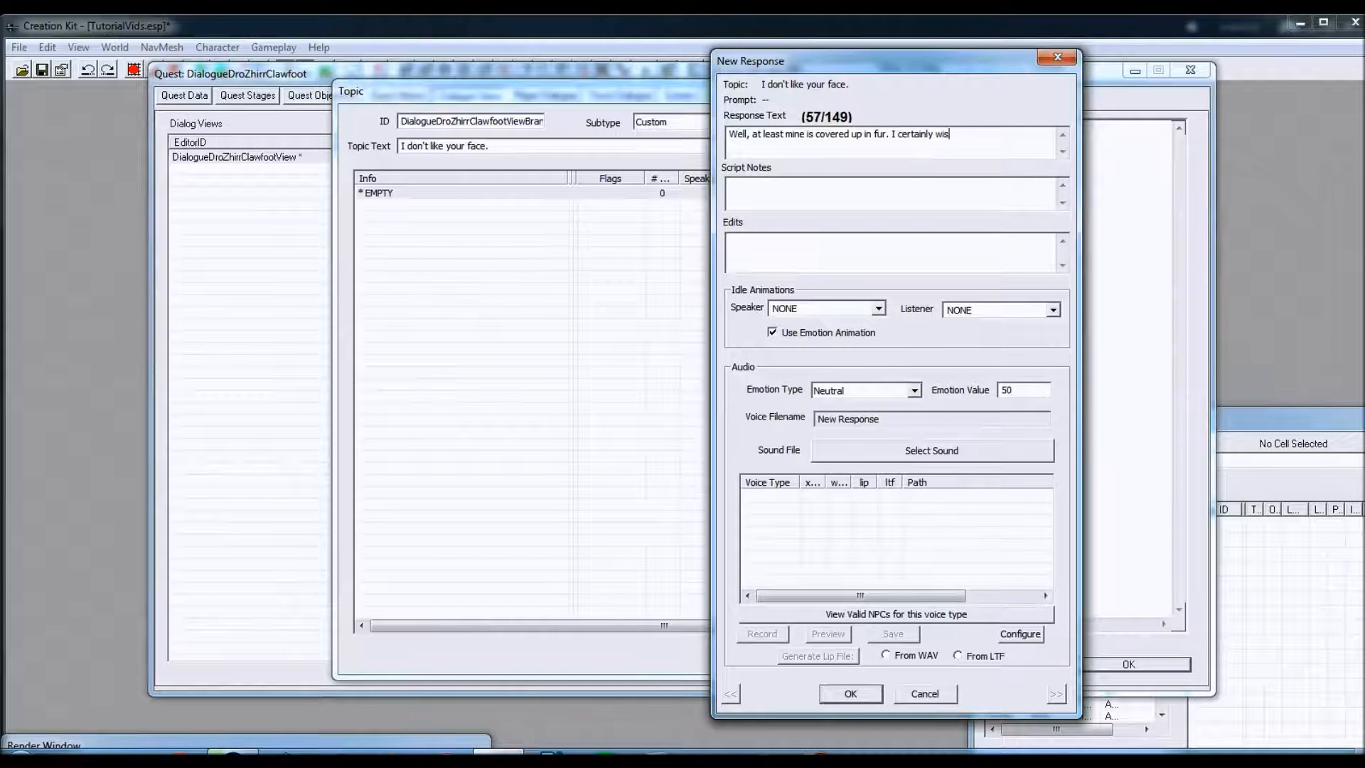
{"action": "type", "text": "h that I could say the same for you."}
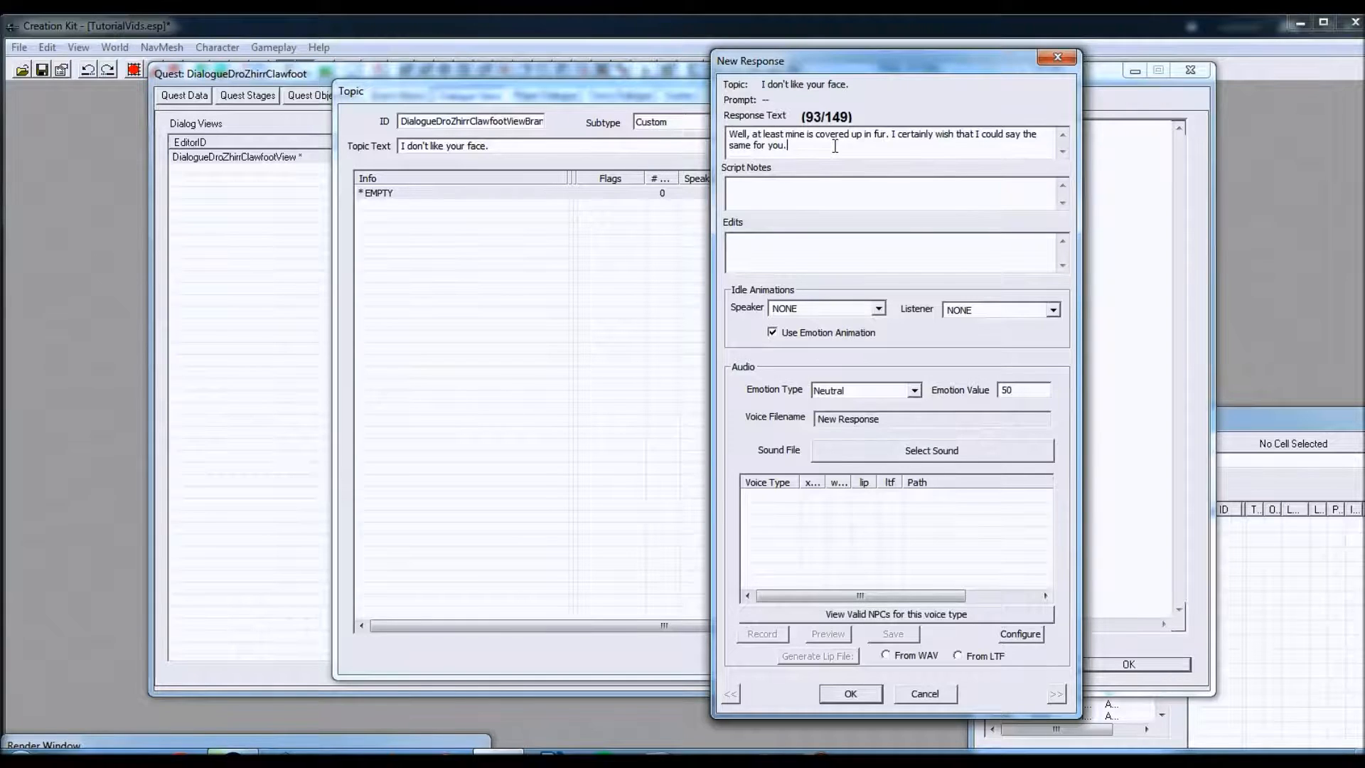
{"action": "left_click", "coordinate": [851, 694]}
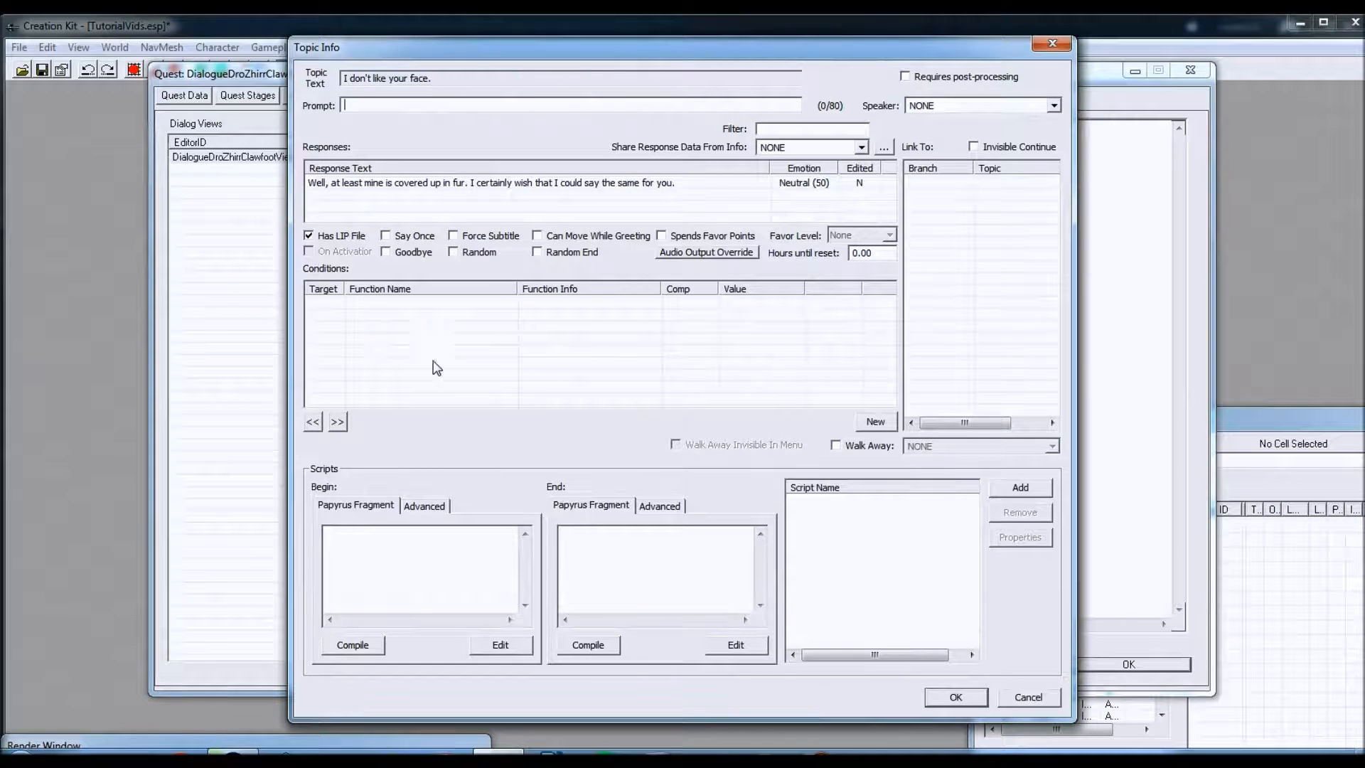
Reopen the fur response and record a voice take for the MaleKhajiit voice type.
{"action": "double_click", "coordinate": [423, 185]}
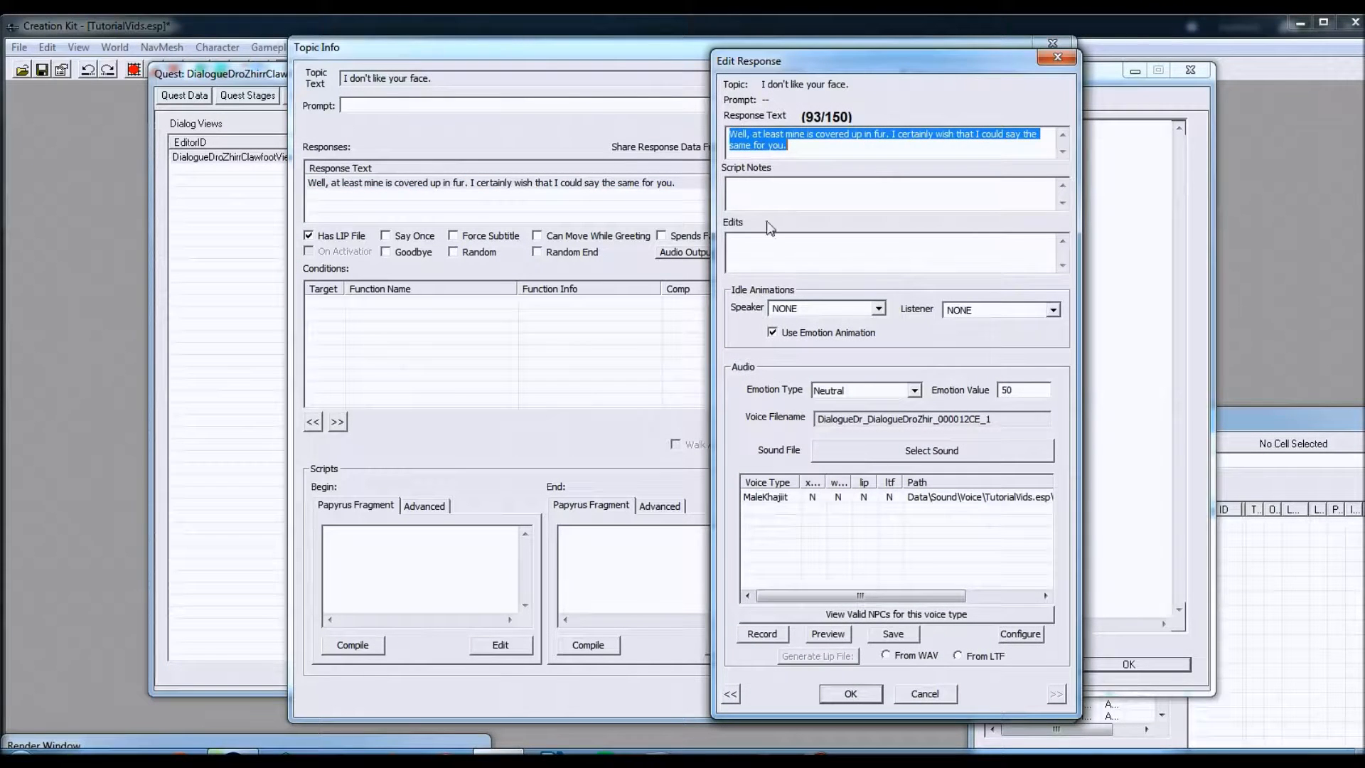
{"action": "left_click", "coordinate": [768, 497]}
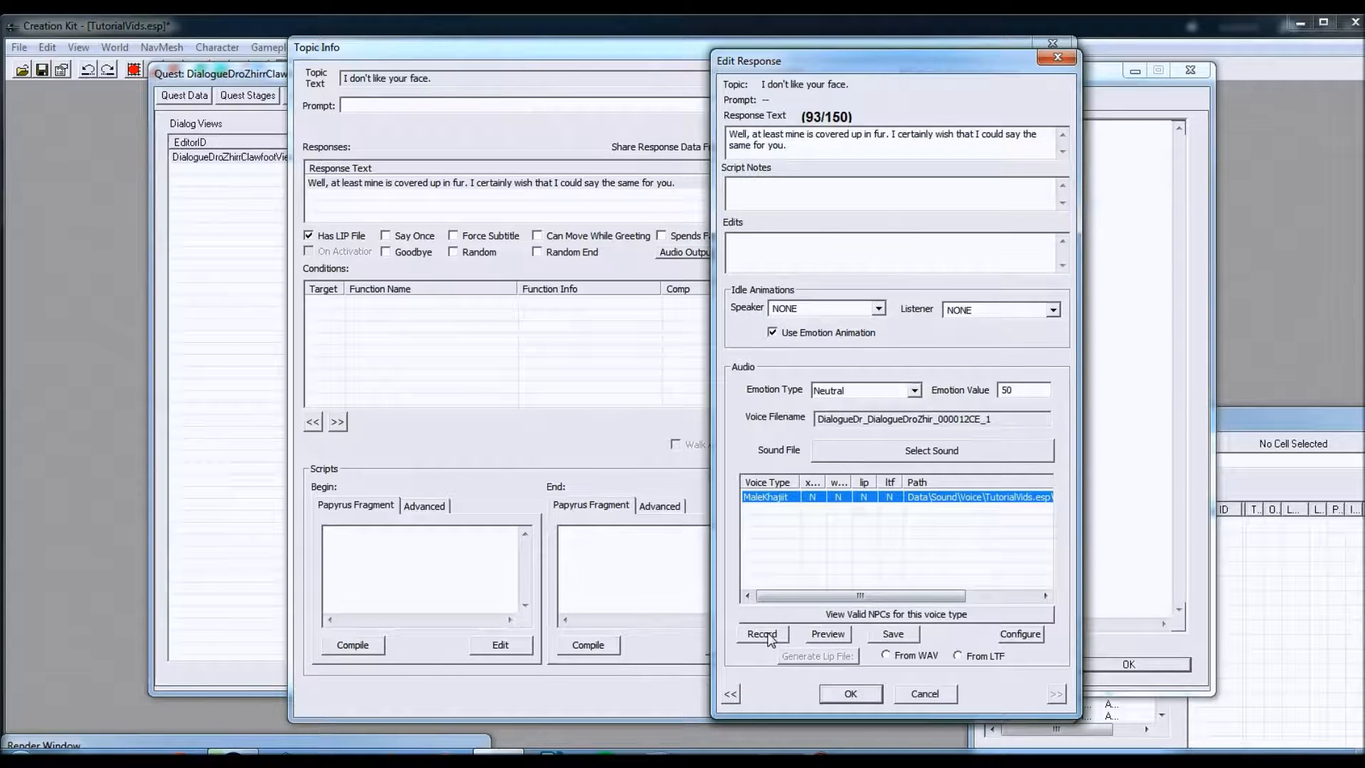
{"action": "left_click", "coordinate": [762, 634]}
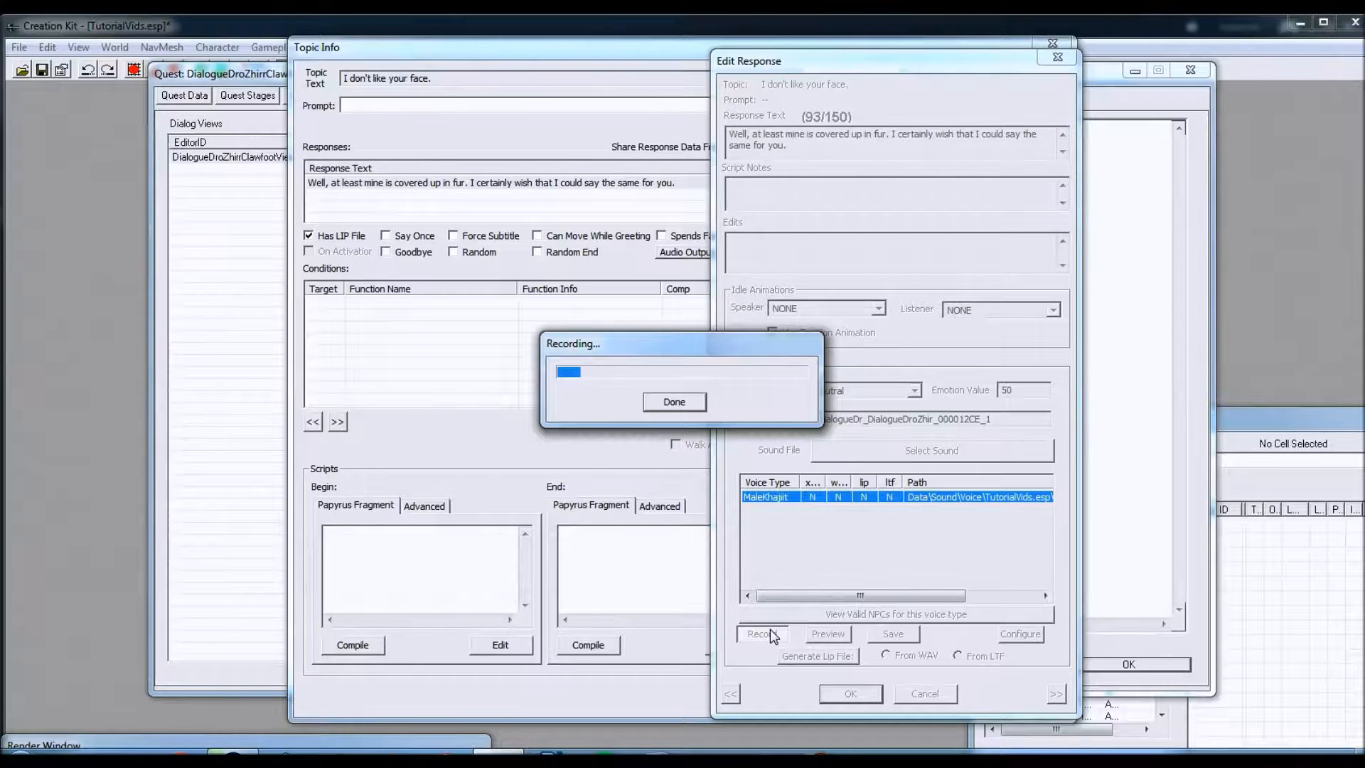
{"action": "left_click", "coordinate": [686, 405]}
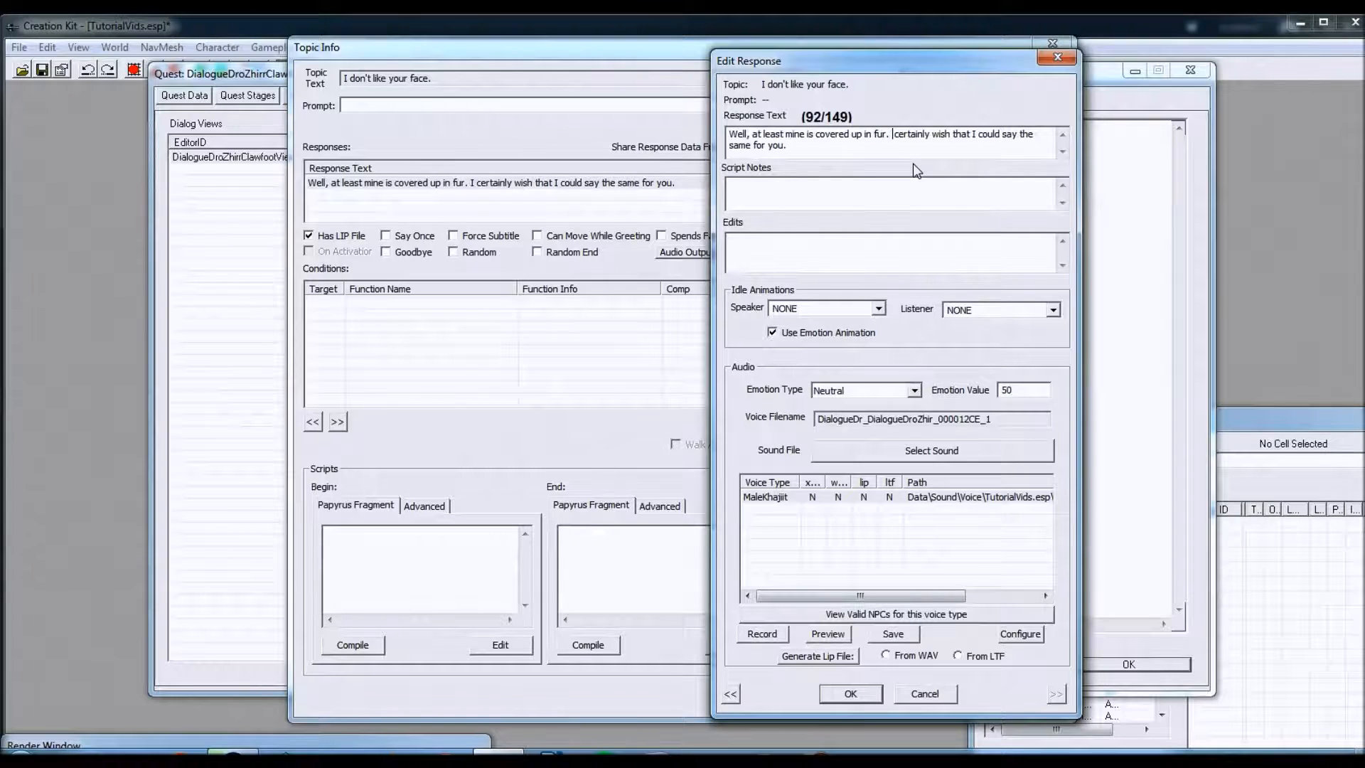
Reword the second sentence of the response to "Khajiit certainly wishes that he could say the same for you.".
{"action": "type", "text": "Khajiit"}
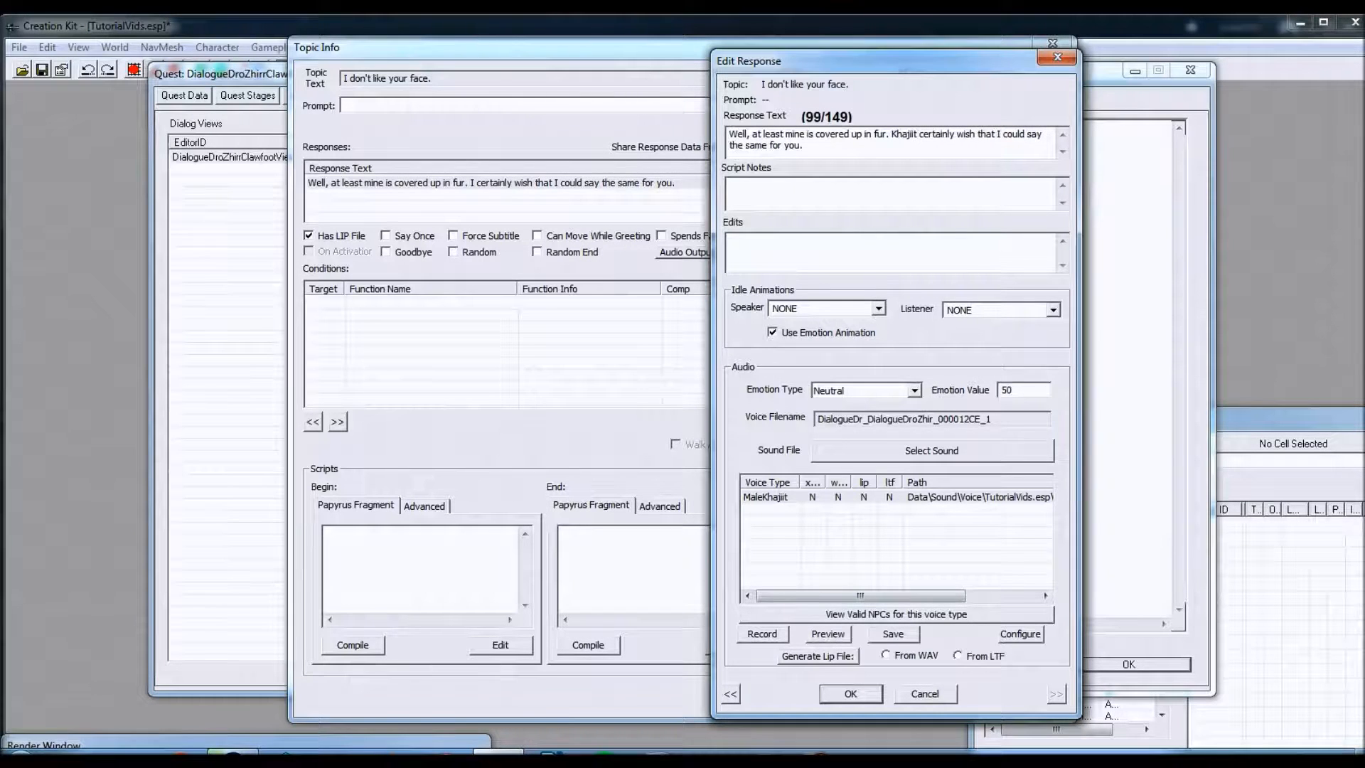
{"action": "left_click", "coordinate": [974, 134]}
{"action": "type", "text": "es"}
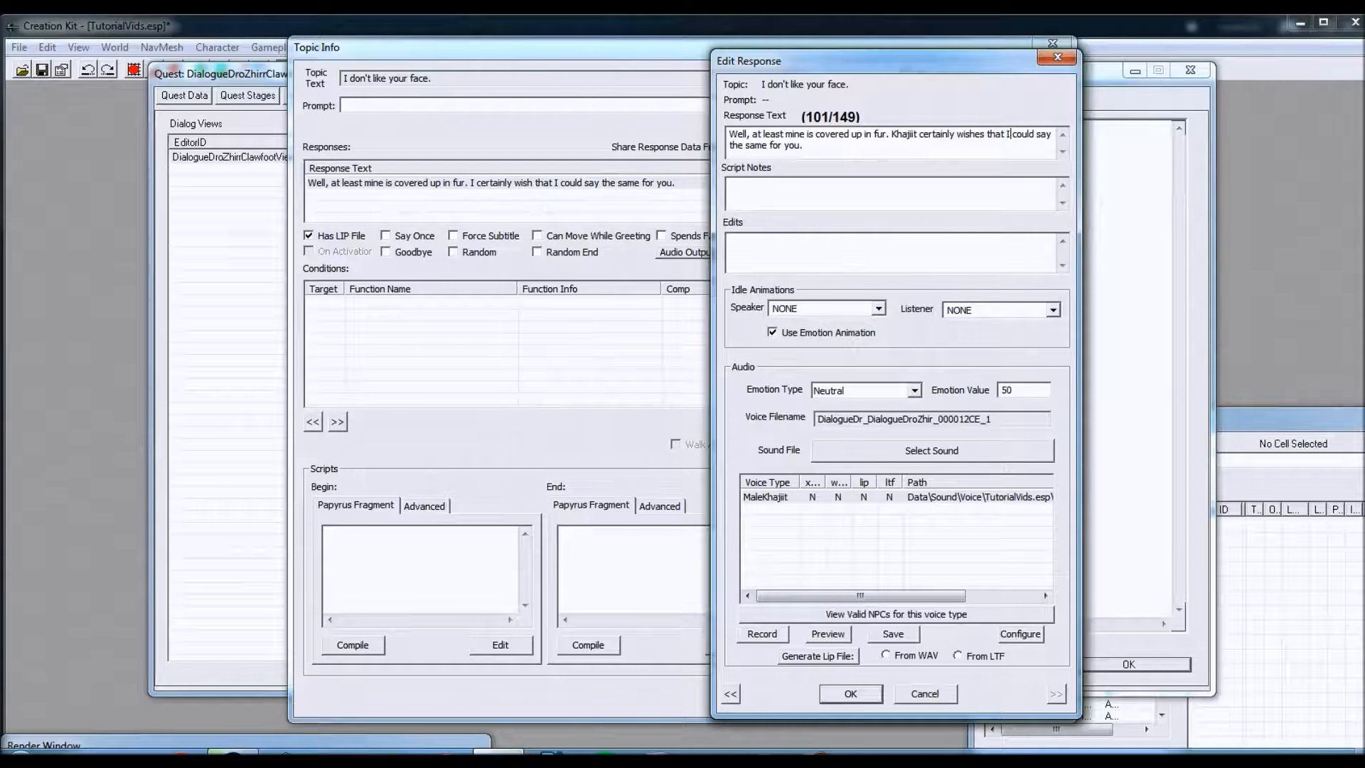
{"action": "left_click", "coordinate": [1011, 135]}
{"action": "key", "text": "BackSpace"}
{"action": "type", "text": "he"}
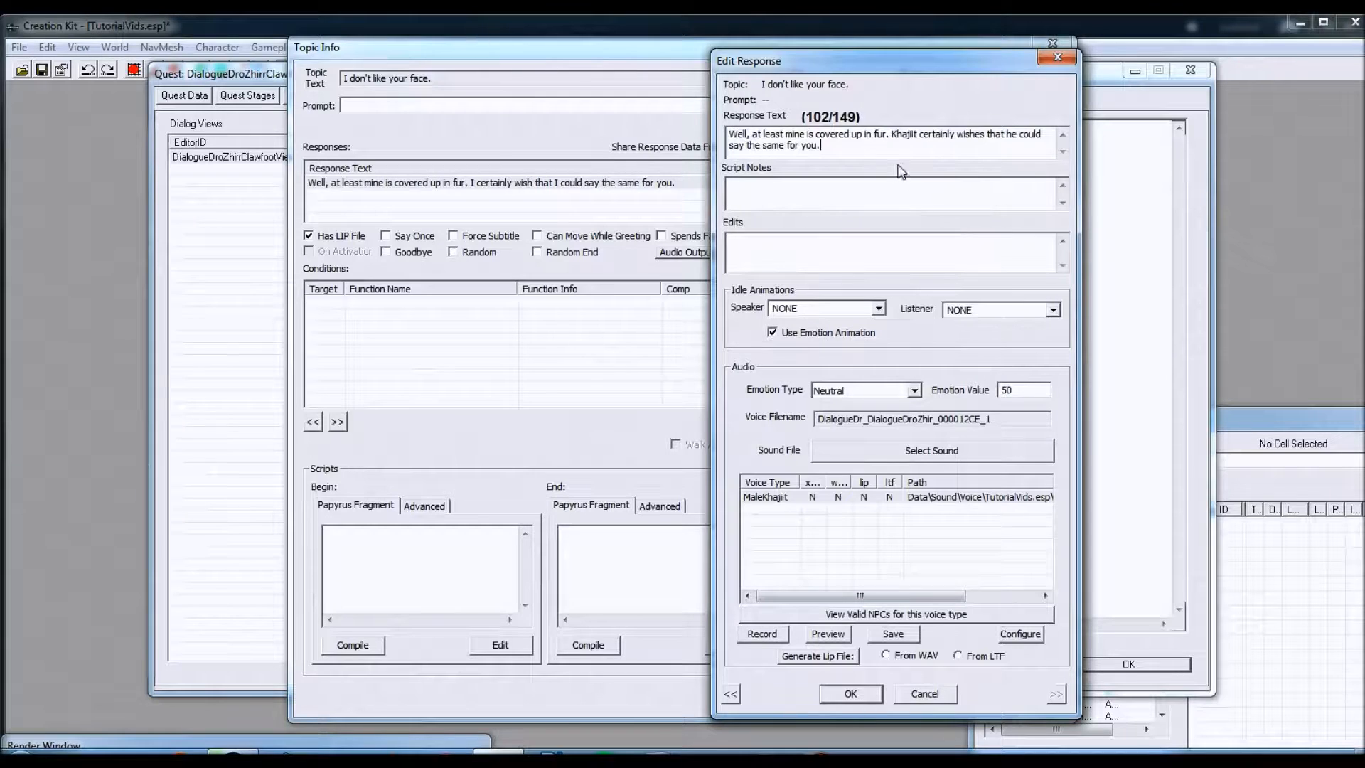
Record a new voice take of the reworded line for MaleKhajiit and save it, overwriting the existing WAV file.
{"action": "left_click", "coordinate": [766, 634]}
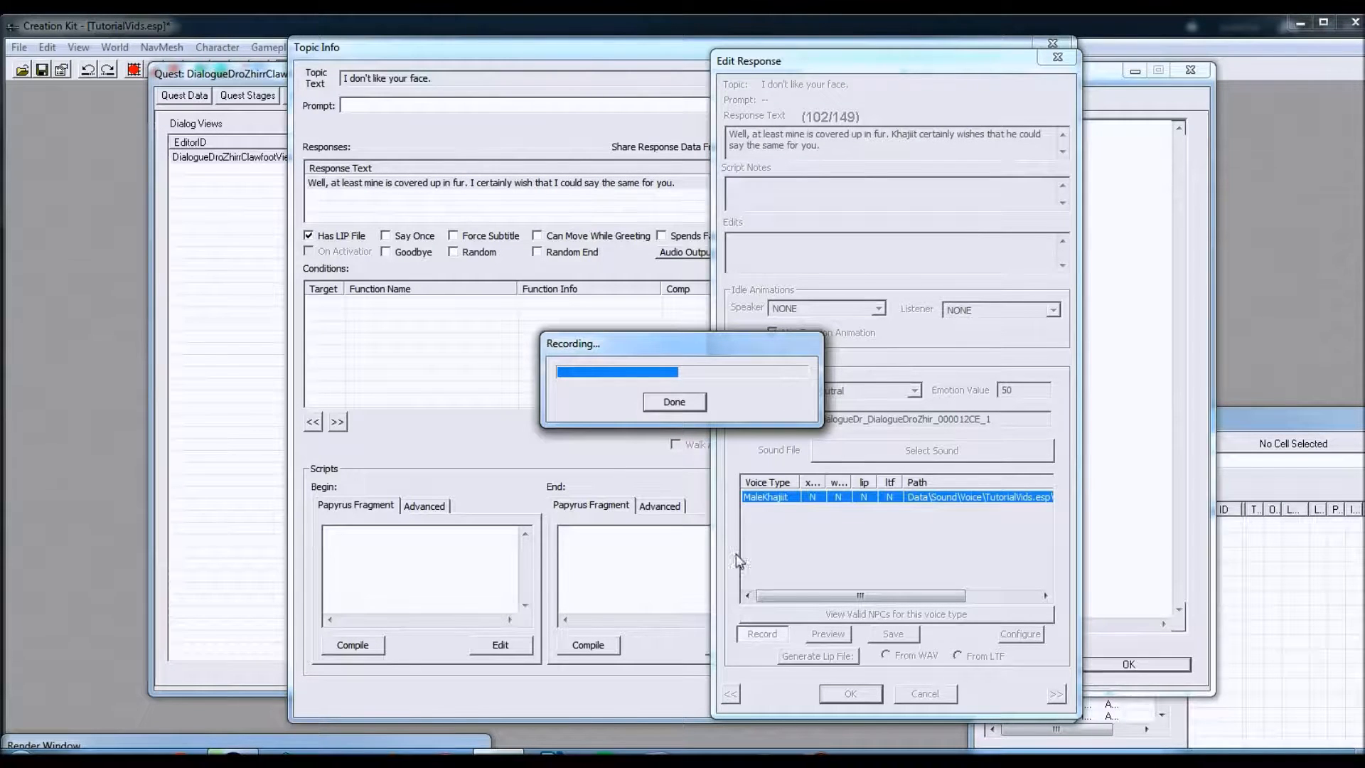
{"action": "left_click", "coordinate": [674, 403]}
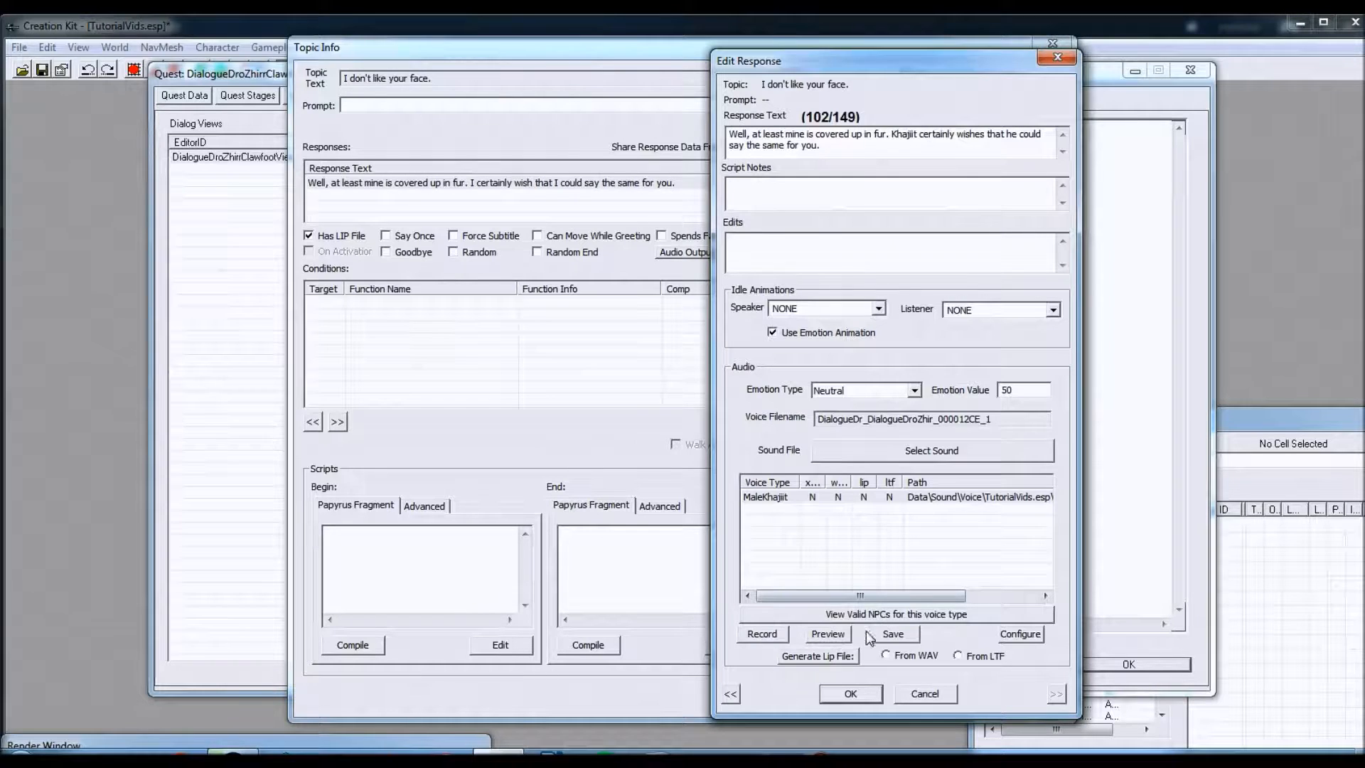
{"action": "left_click", "coordinate": [893, 635]}
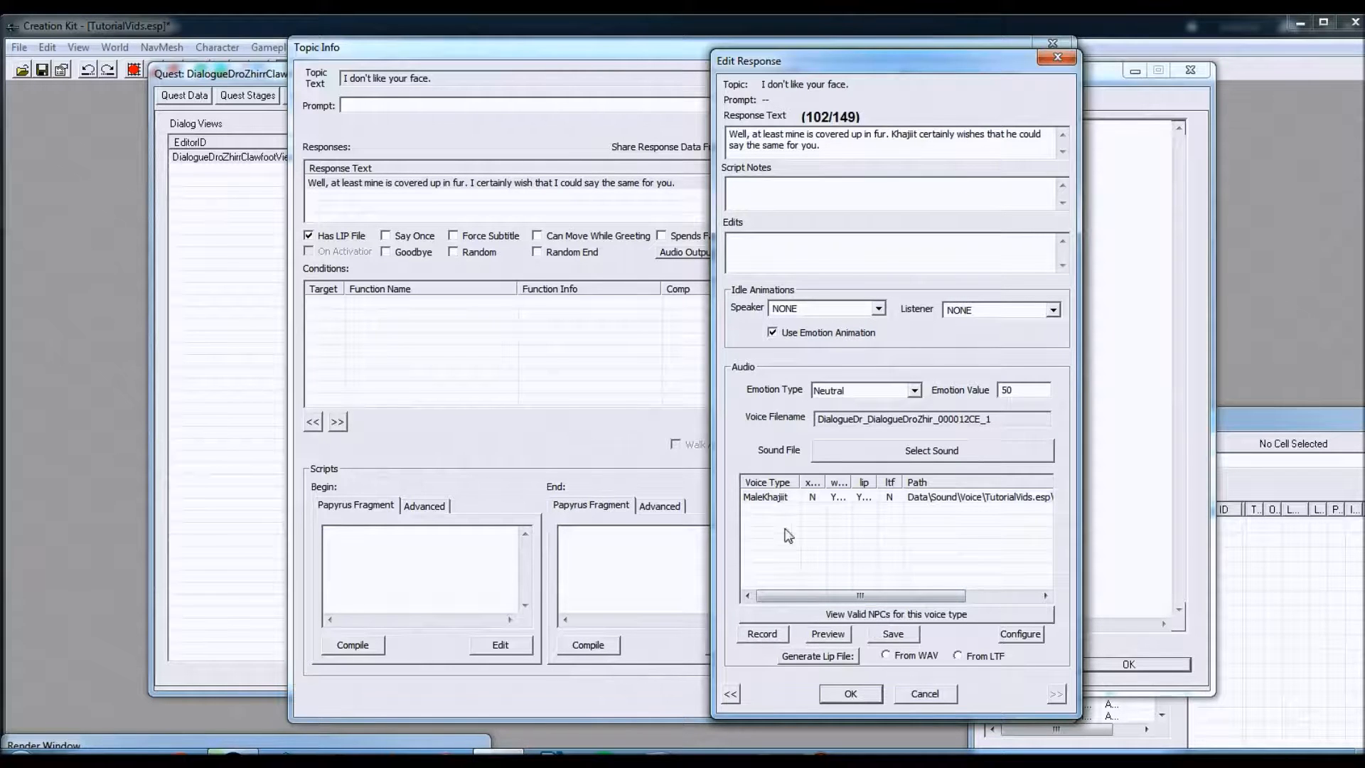
{"action": "left_click", "coordinate": [882, 635]}
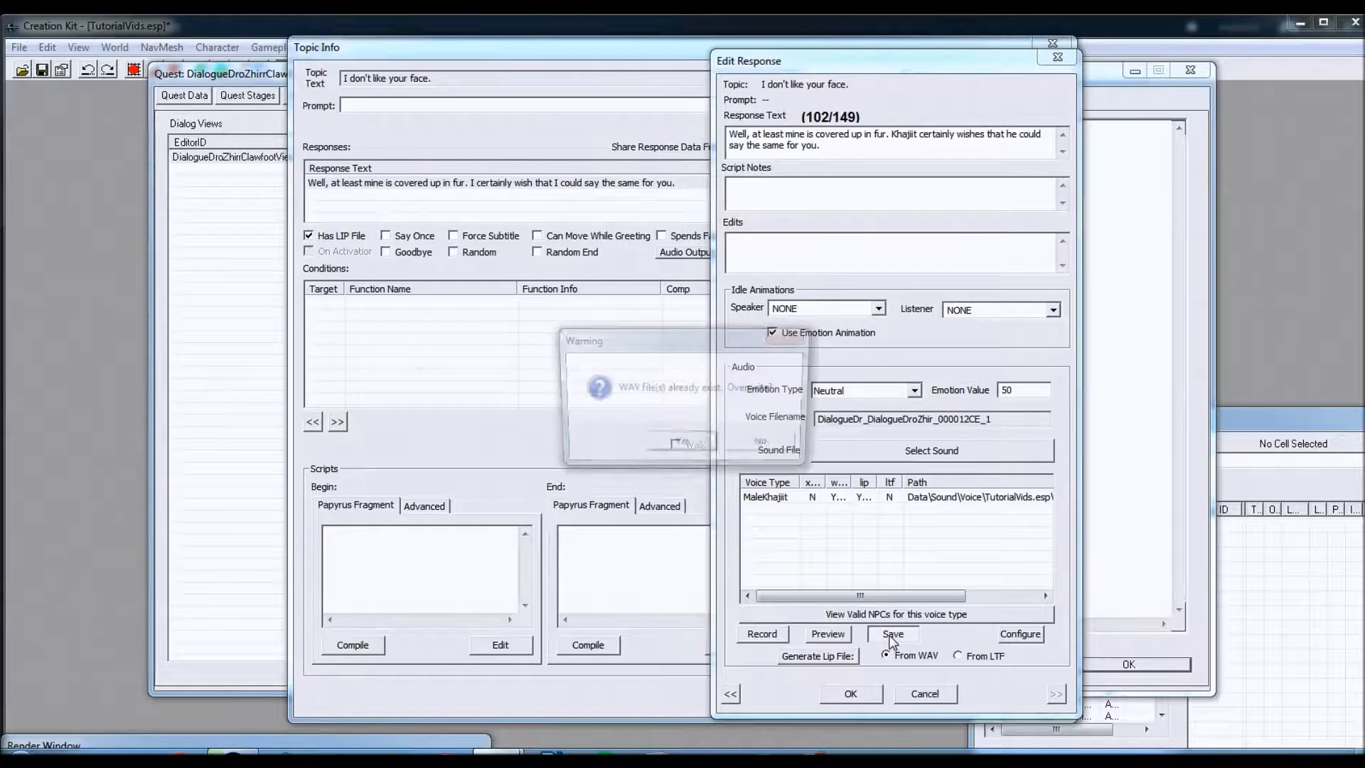
{"action": "left_click", "coordinate": [689, 446]}
Generate the response's lip file from the WAV, and accept the response and its topic info.
{"action": "left_click", "coordinate": [820, 660]}
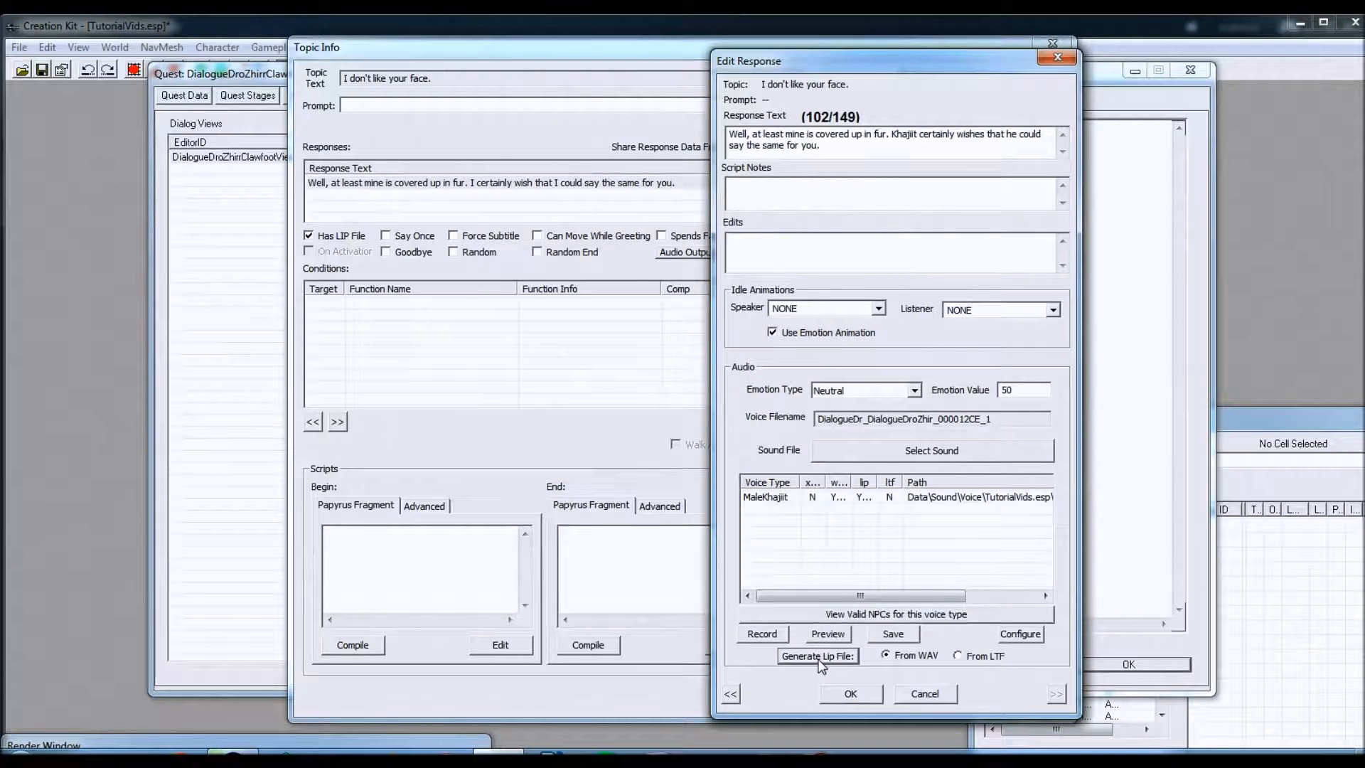
{"action": "left_click", "coordinate": [851, 694]}
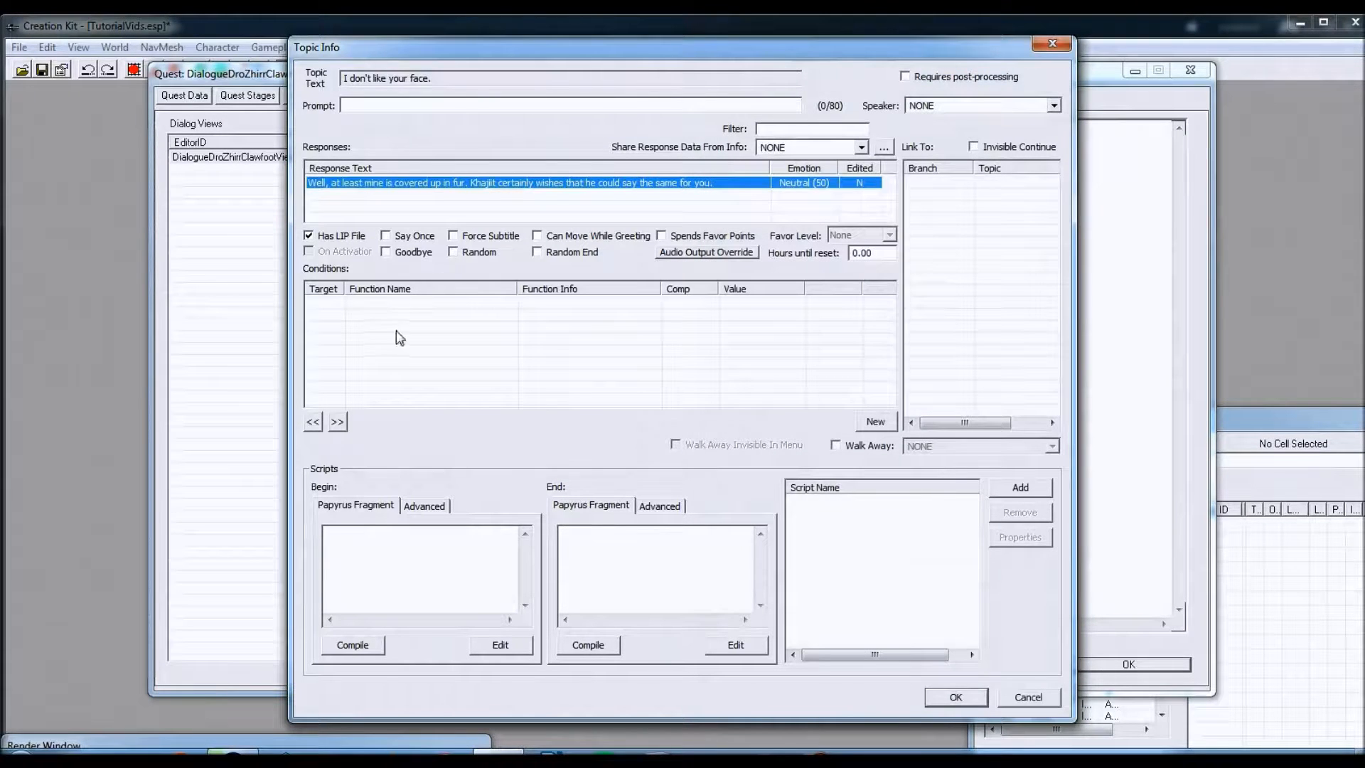
{"action": "left_click", "coordinate": [961, 698]}
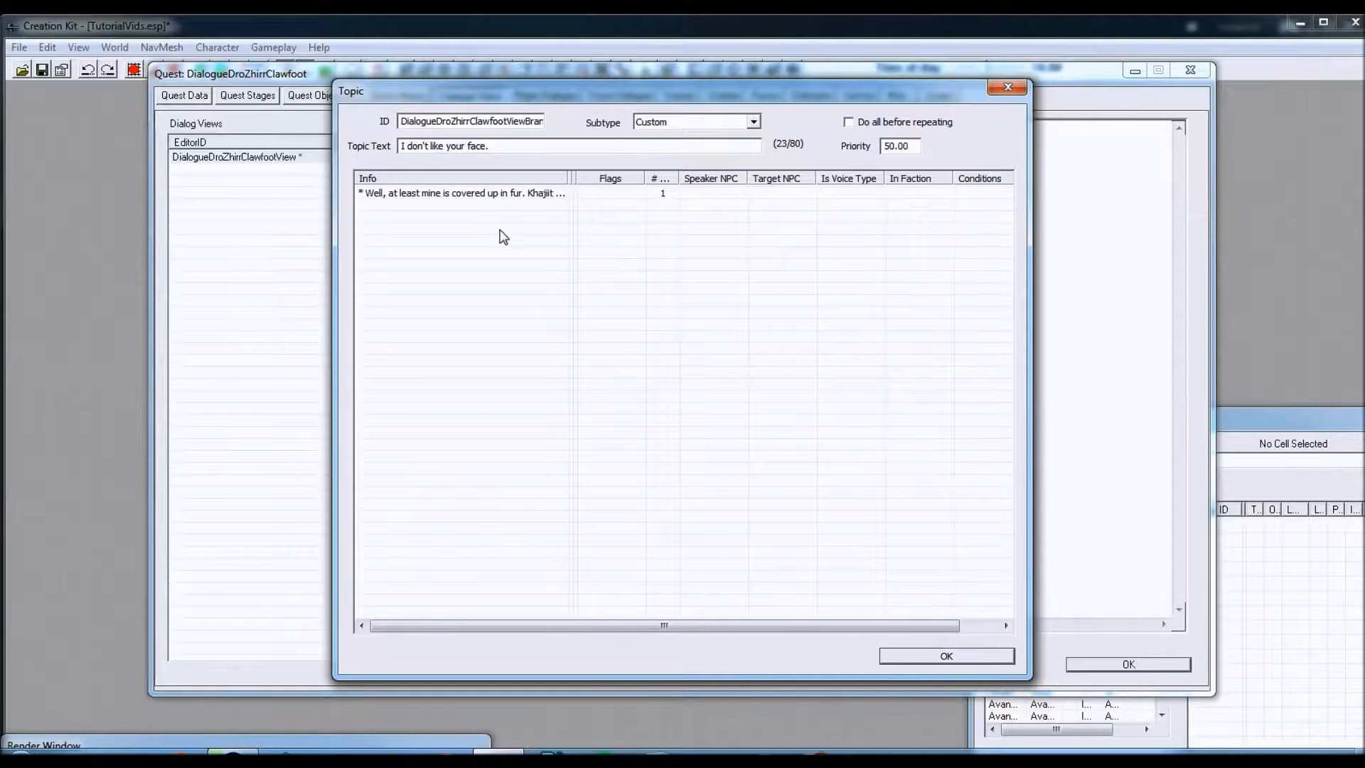
Add a second info to the topic with the response "Well, at least it isn't as bad as waking up with that one.".
{"action": "right_click", "coordinate": [510, 242]}
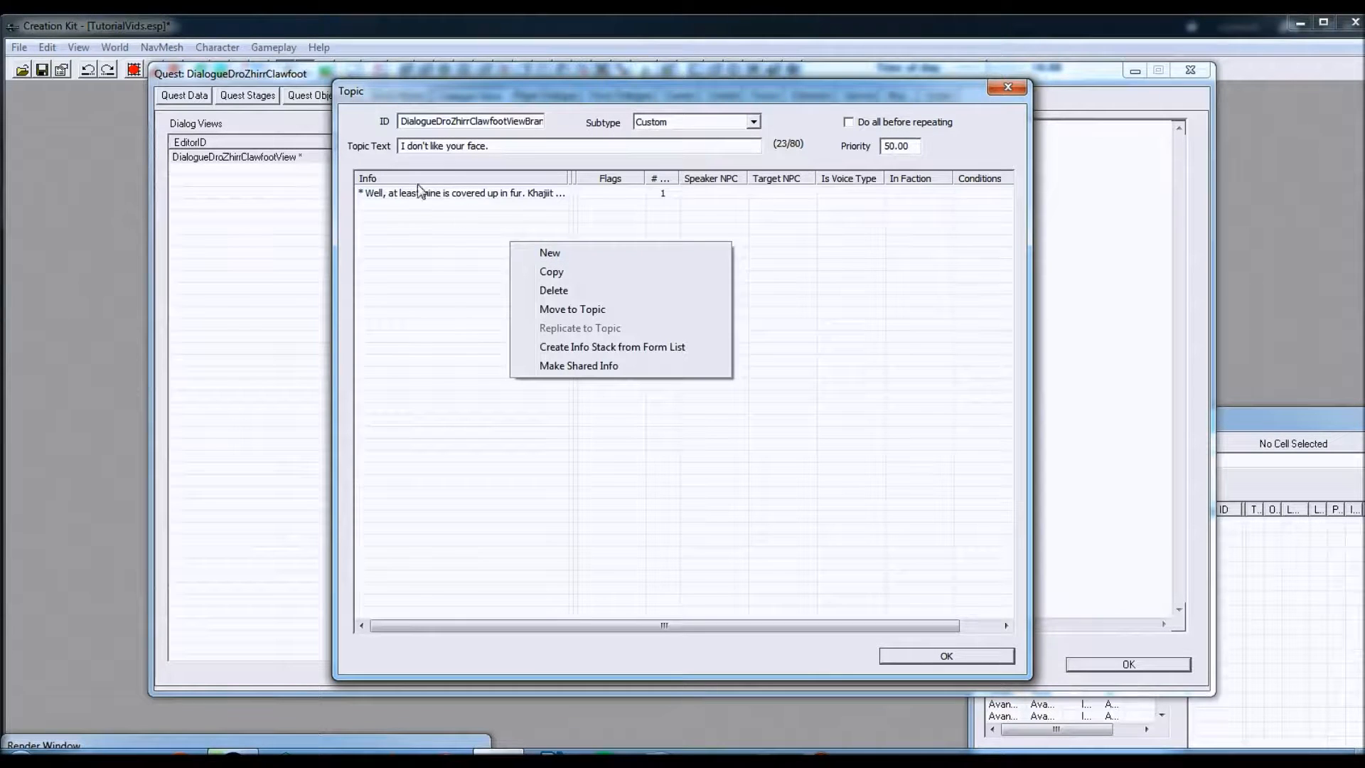
{"action": "left_click", "coordinate": [551, 254]}
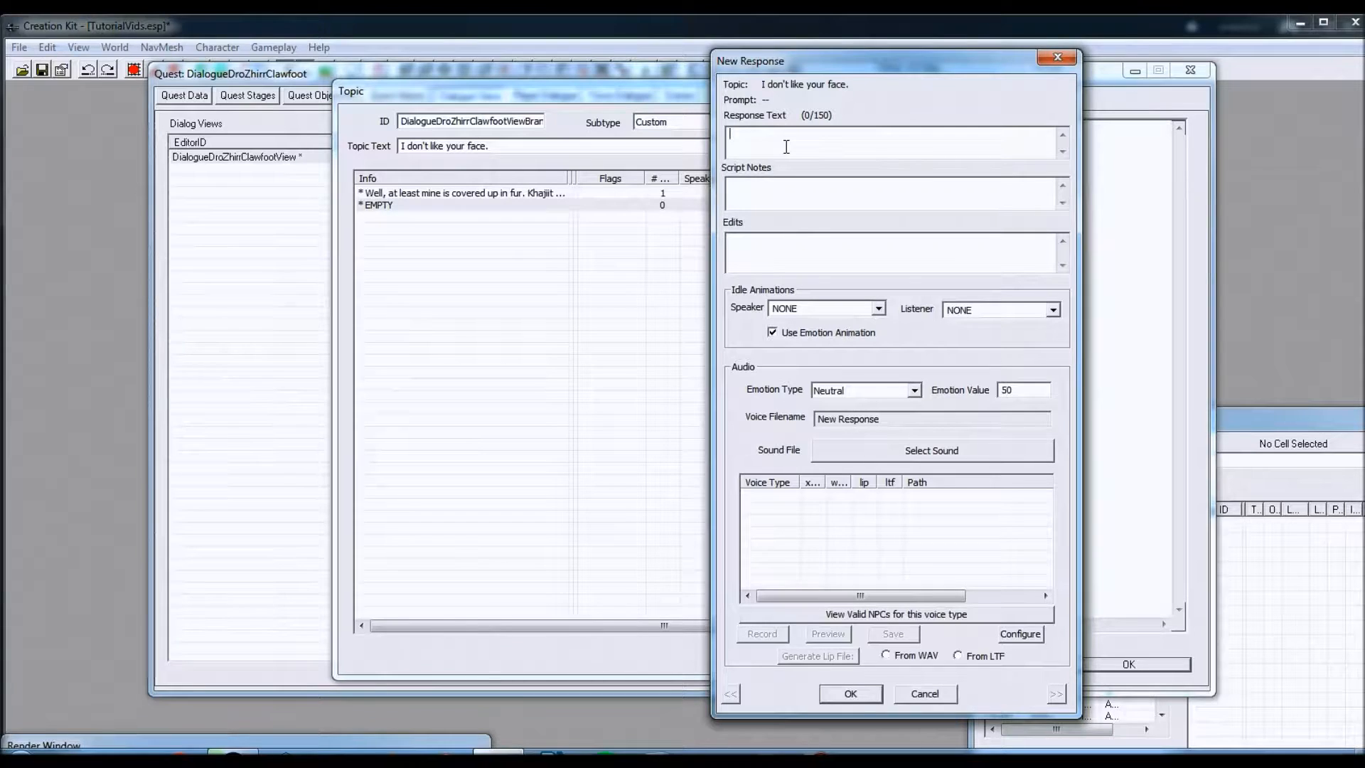
{"action": "type", "text": "Well, at least it isn't as bad as waking up "}
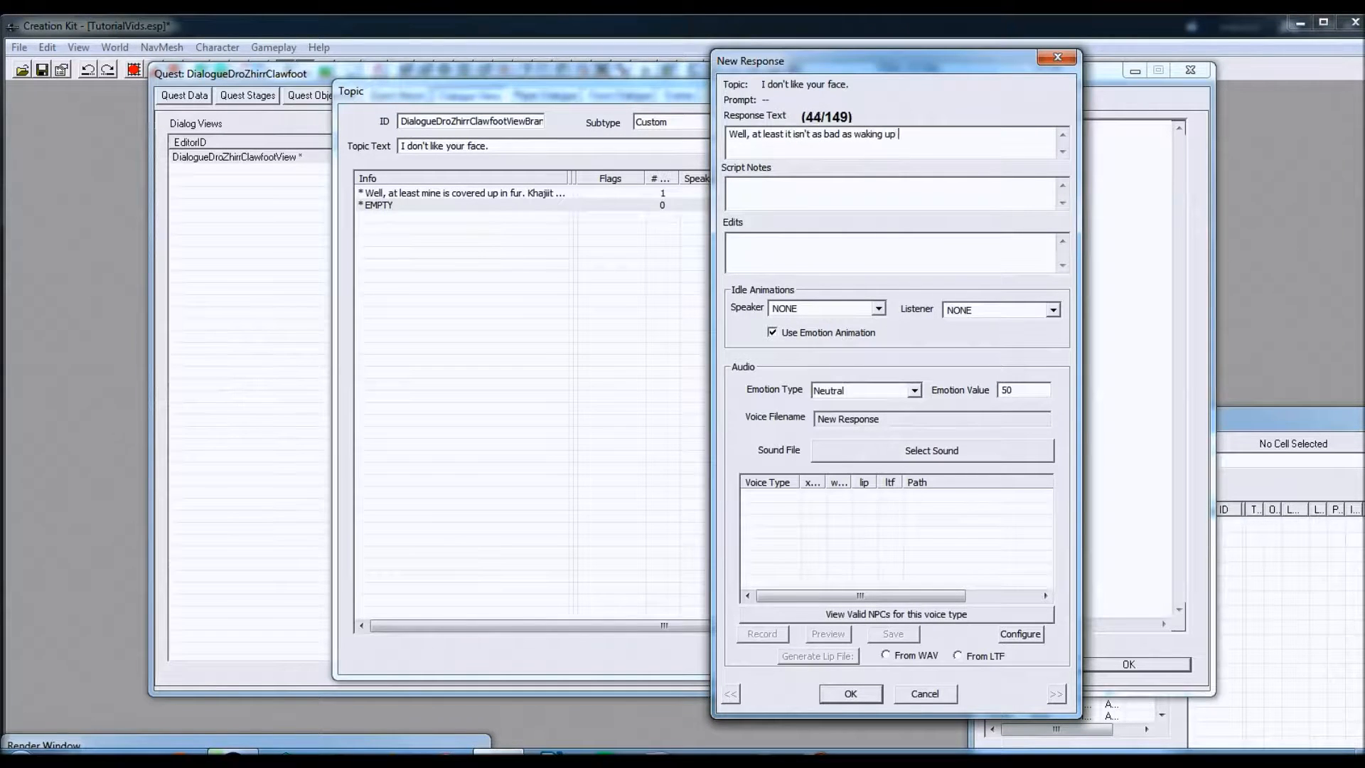
{"action": "type", "text": "with that one."}
{"action": "left_click", "coordinate": [850, 693]}
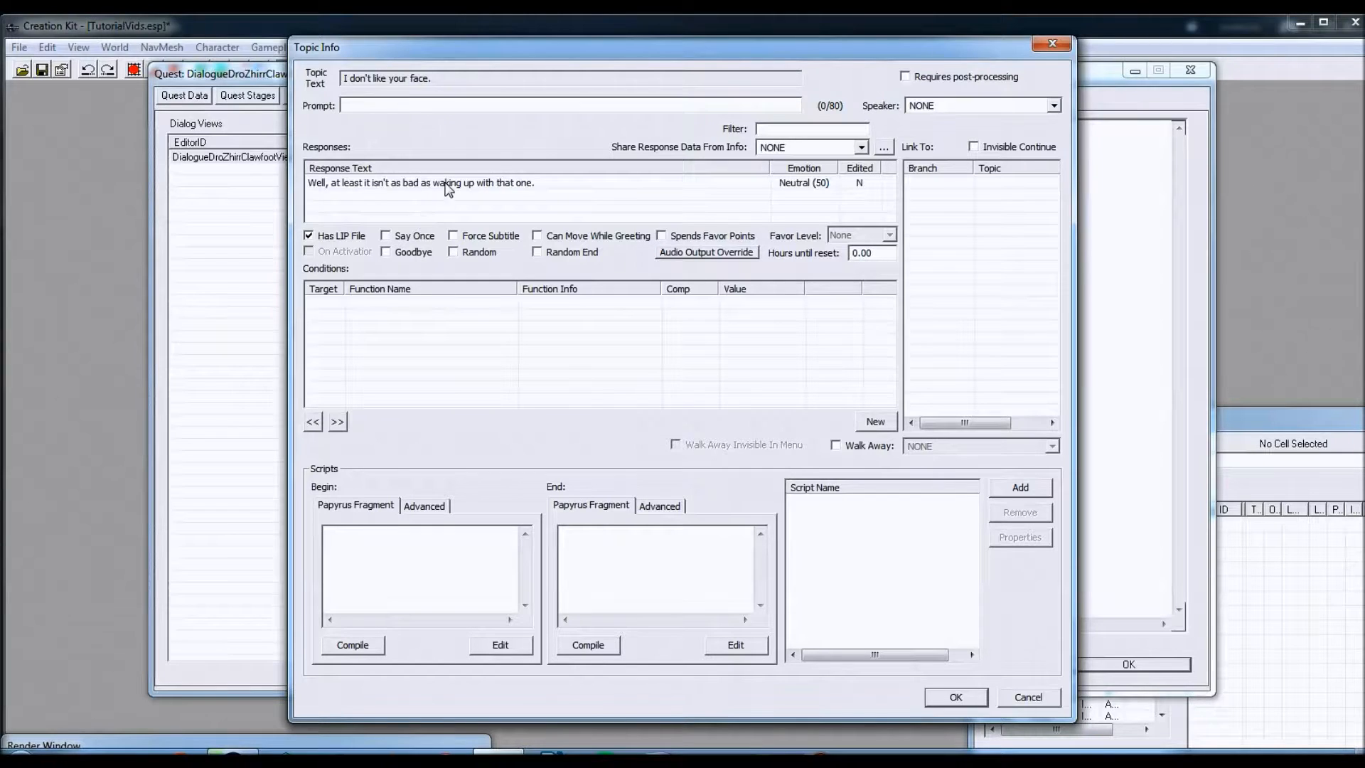
Start a condition on the second info using the function GetIsRace, run on Player.
{"action": "right_click", "coordinate": [419, 332]}
{"action": "left_click", "coordinate": [458, 345]}
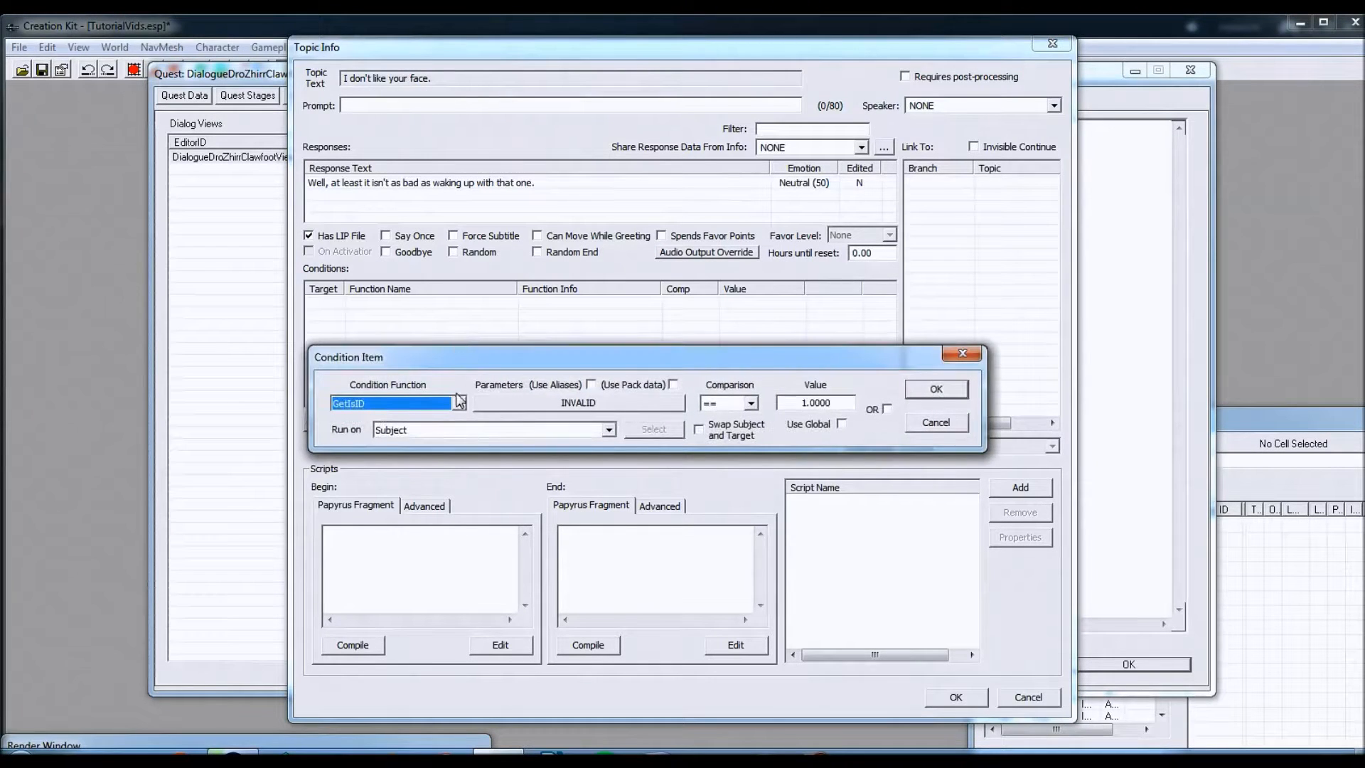
{"action": "left_click", "coordinate": [459, 404]}
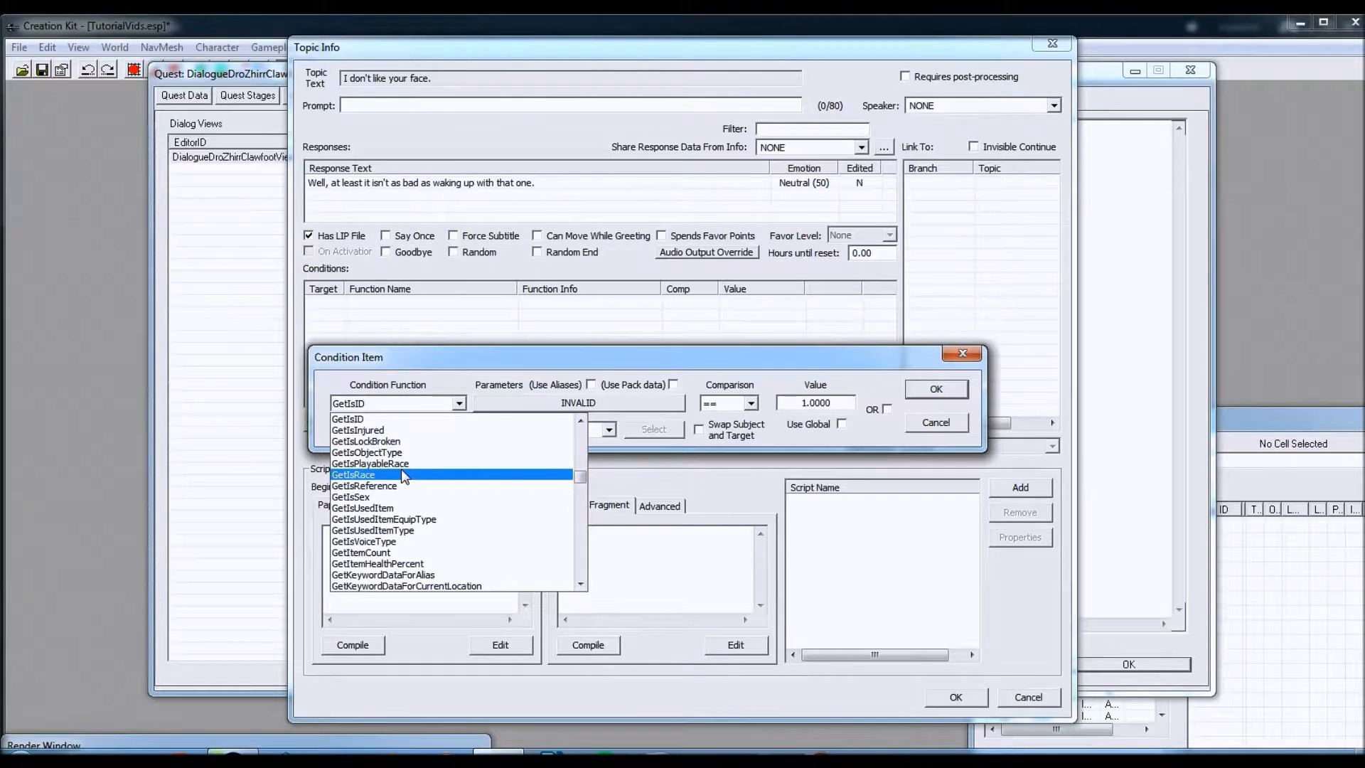
{"action": "left_click", "coordinate": [401, 473]}
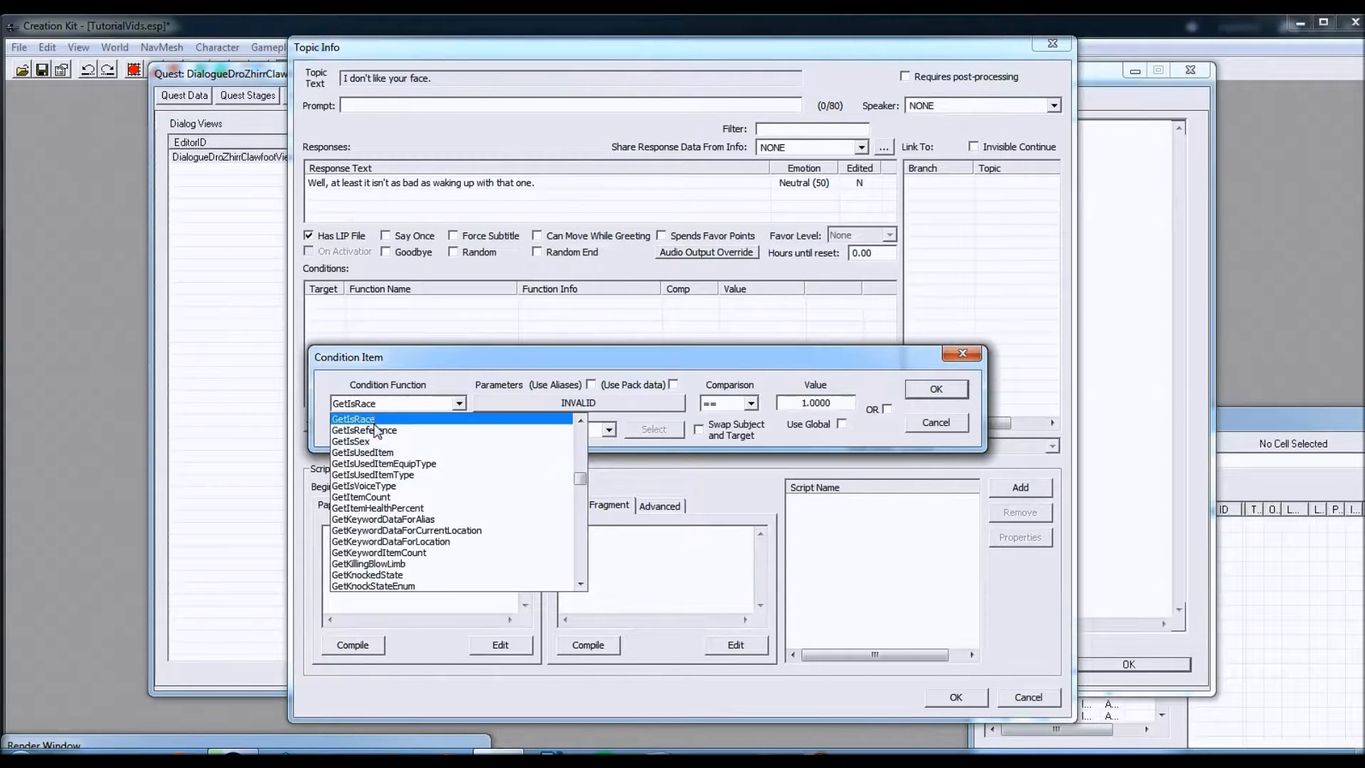
{"action": "left_click", "coordinate": [388, 431]}
{"action": "left_click", "coordinate": [416, 435]}
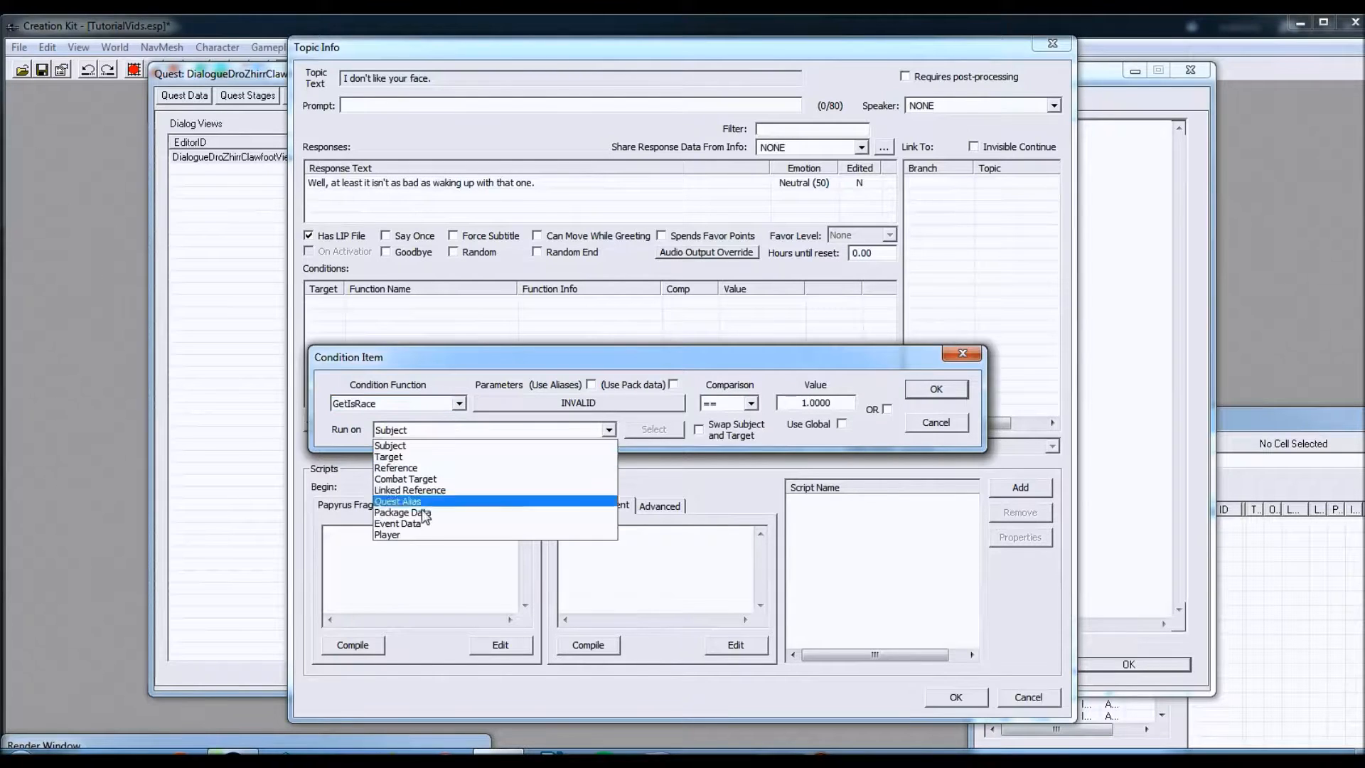
{"action": "left_click", "coordinate": [414, 534]}
{"action": "left_click_drag", "start_coordinate": [448, 361], "coordinate": [455, 358]}
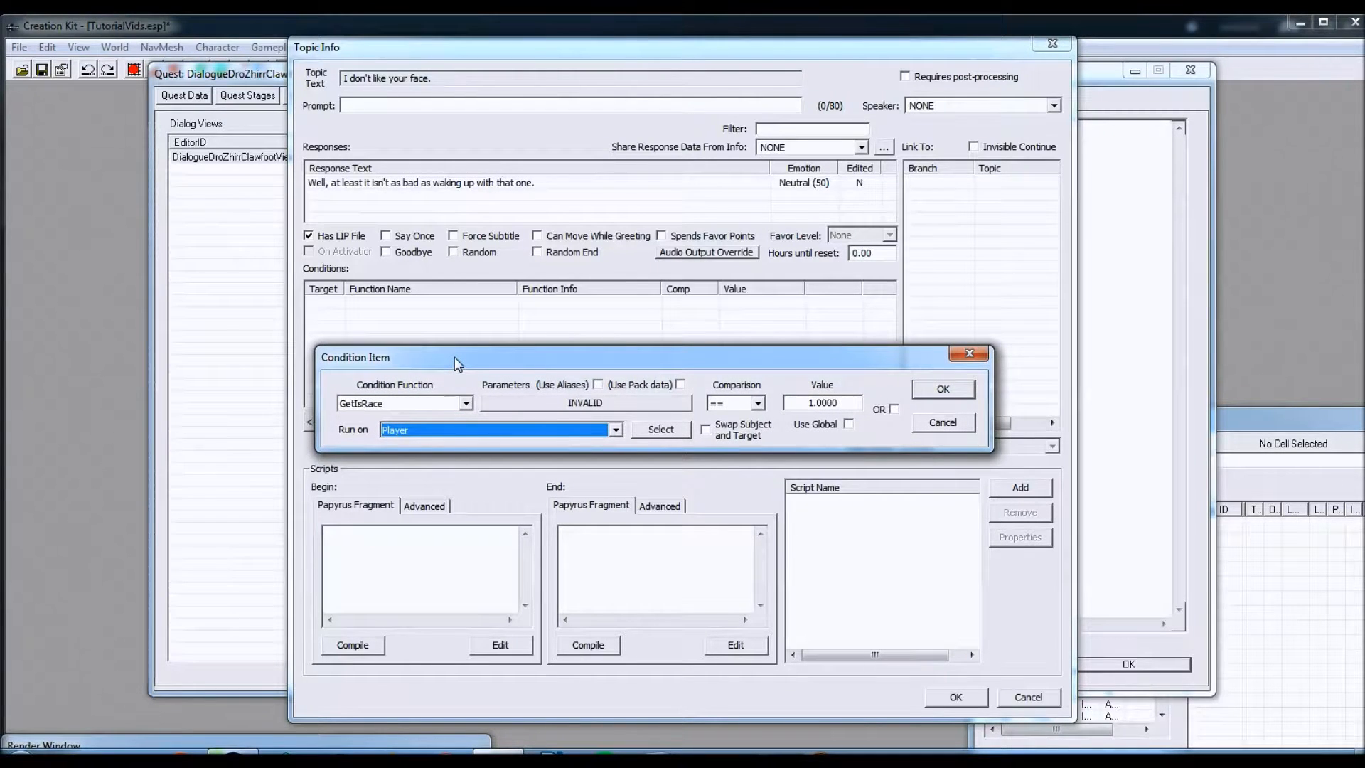
Set the condition's race parameter to KhajiitRace and accept the condition.
{"action": "left_click", "coordinate": [589, 403]}
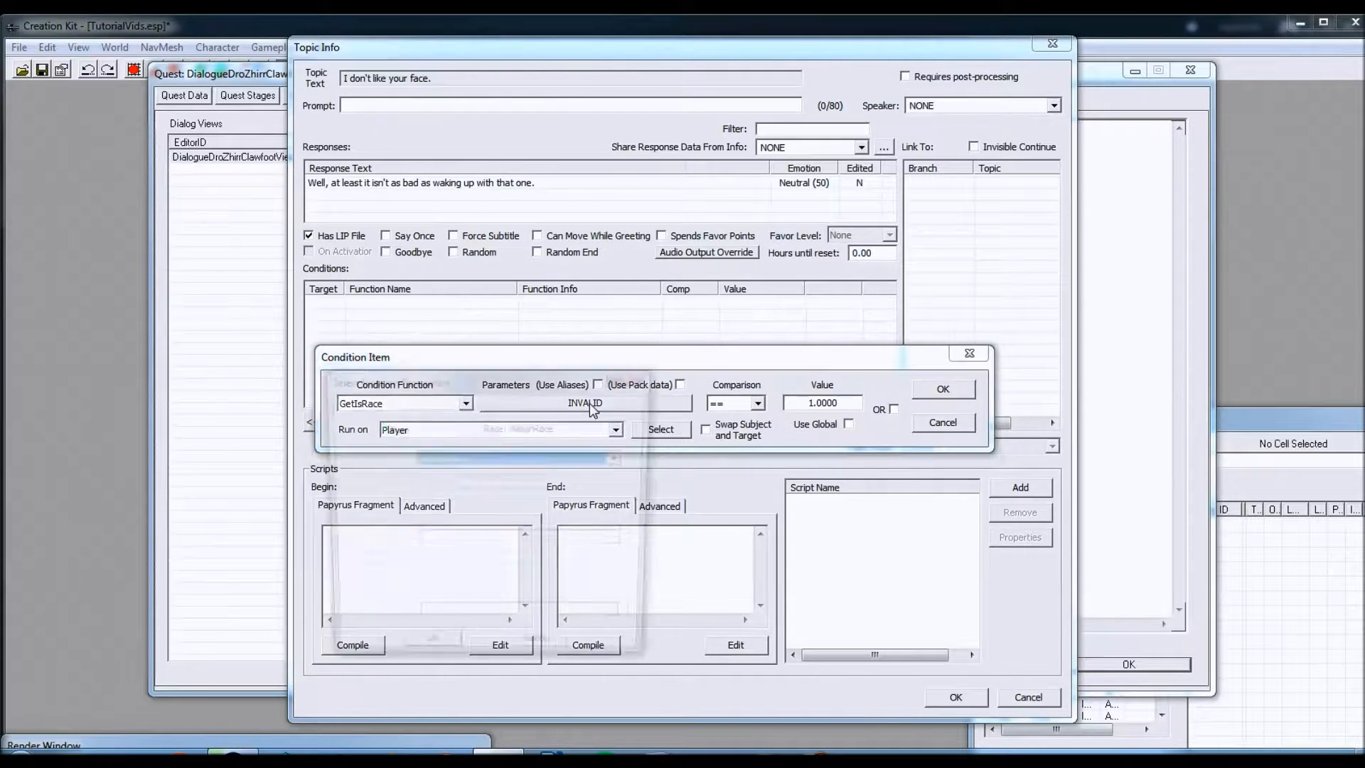
{"action": "left_click", "coordinate": [547, 455]}
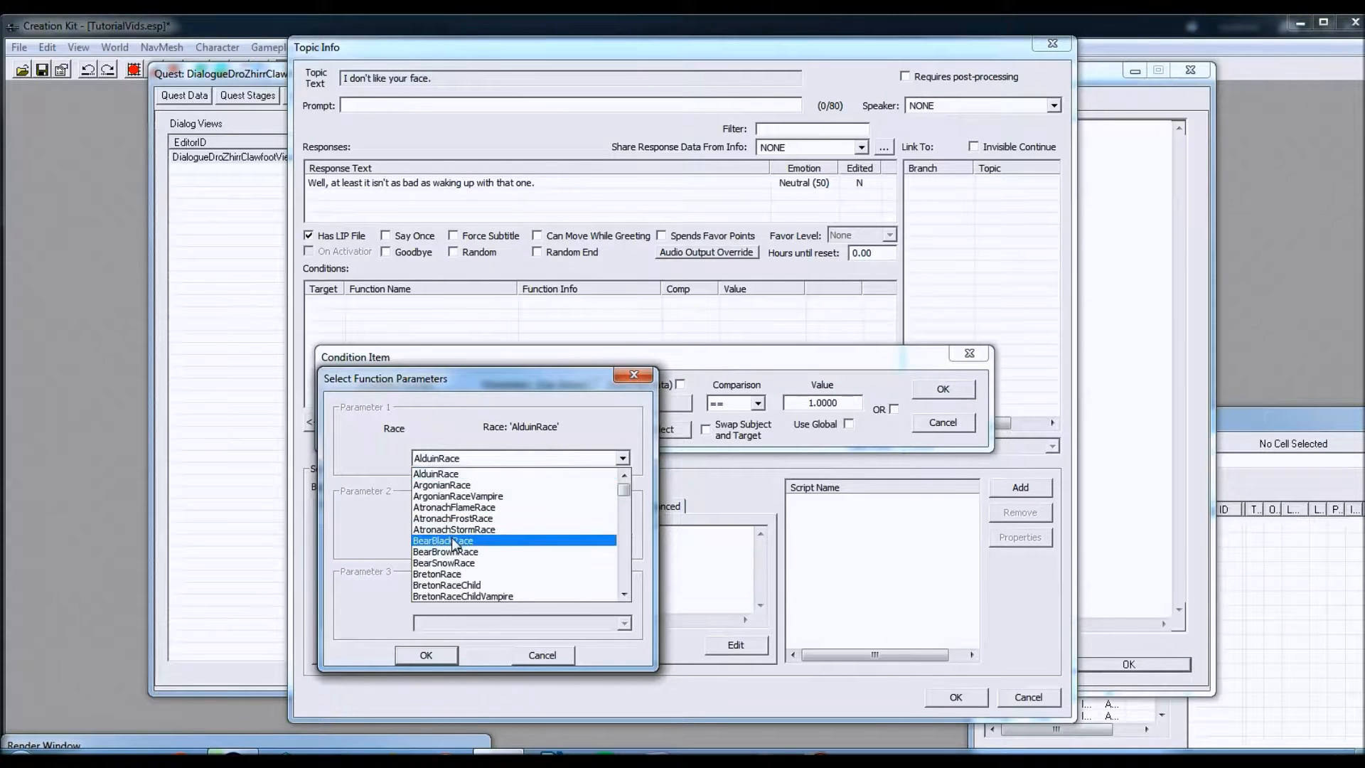
{"action": "key", "text": "k"}
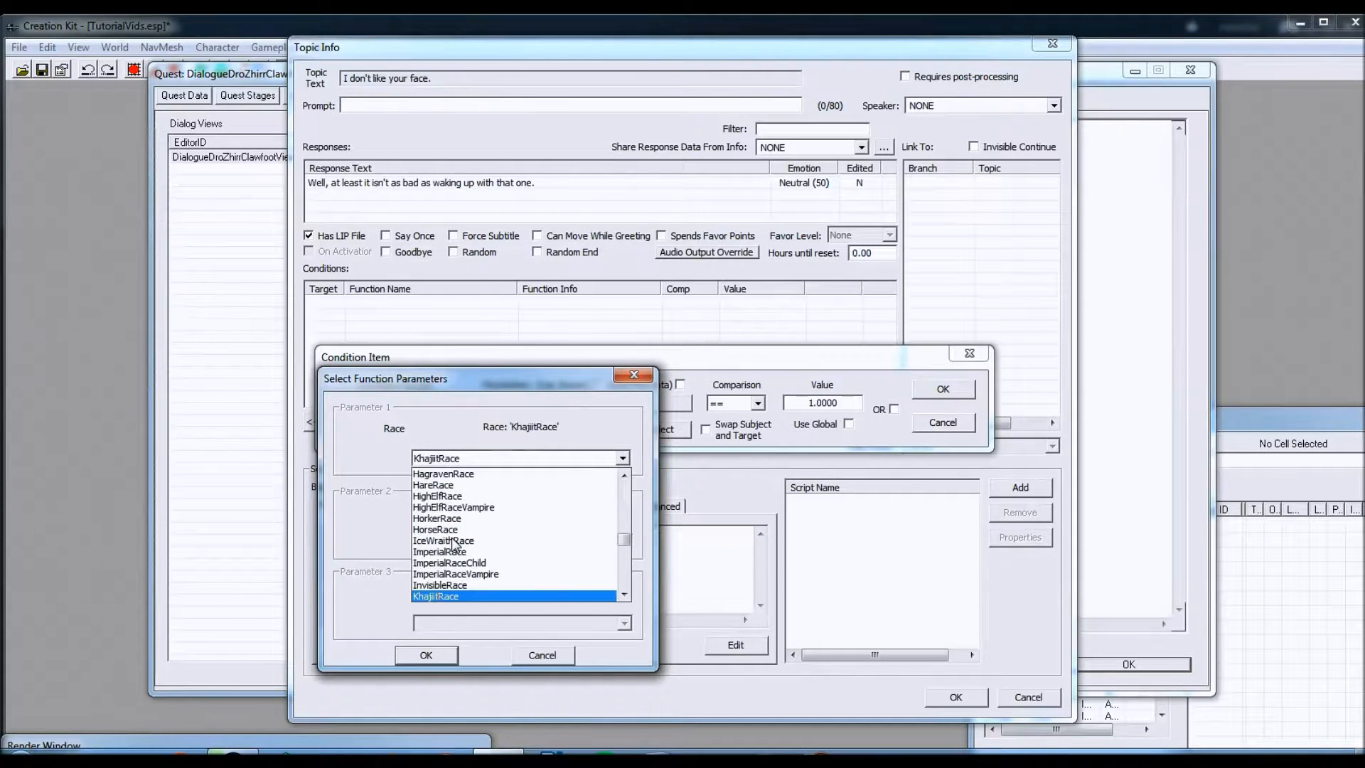
{"action": "left_click", "coordinate": [455, 596]}
{"action": "left_click", "coordinate": [430, 654]}
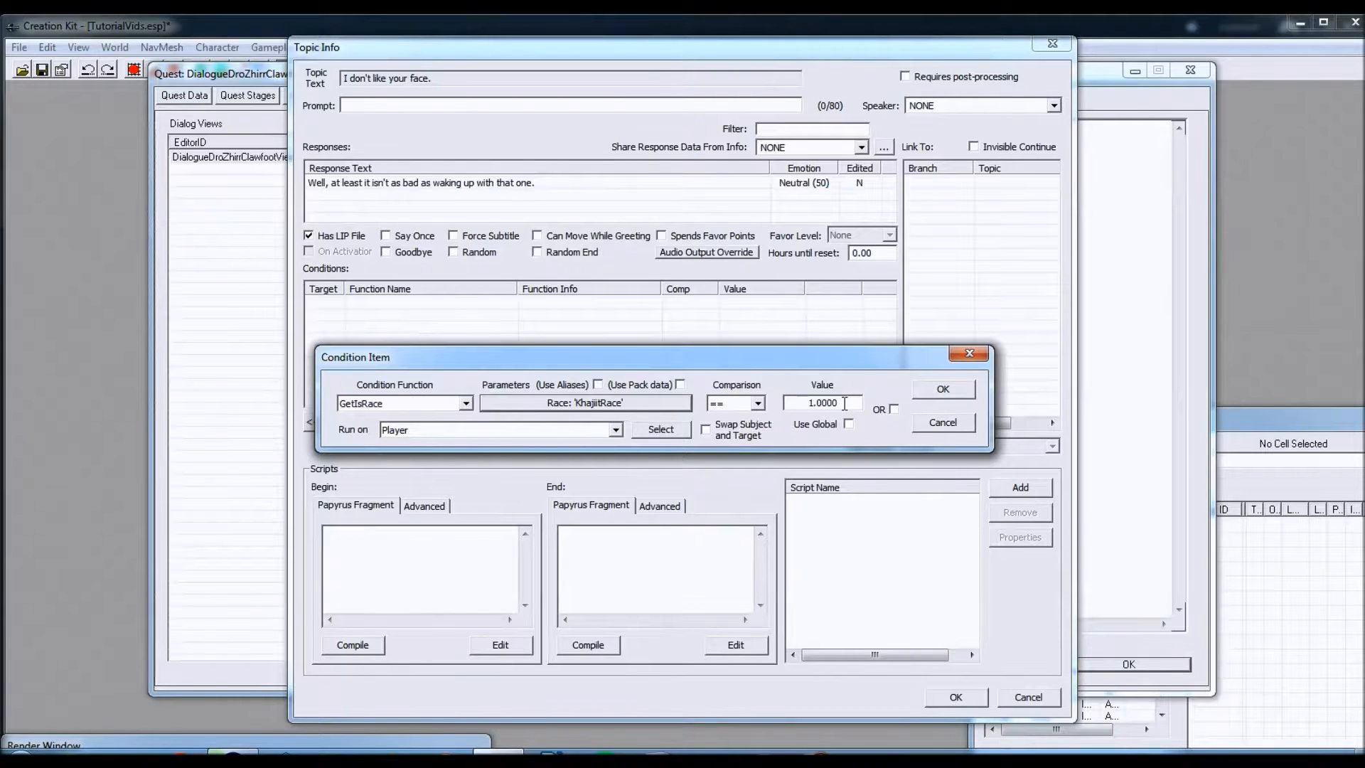
{"action": "left_click", "coordinate": [943, 389]}
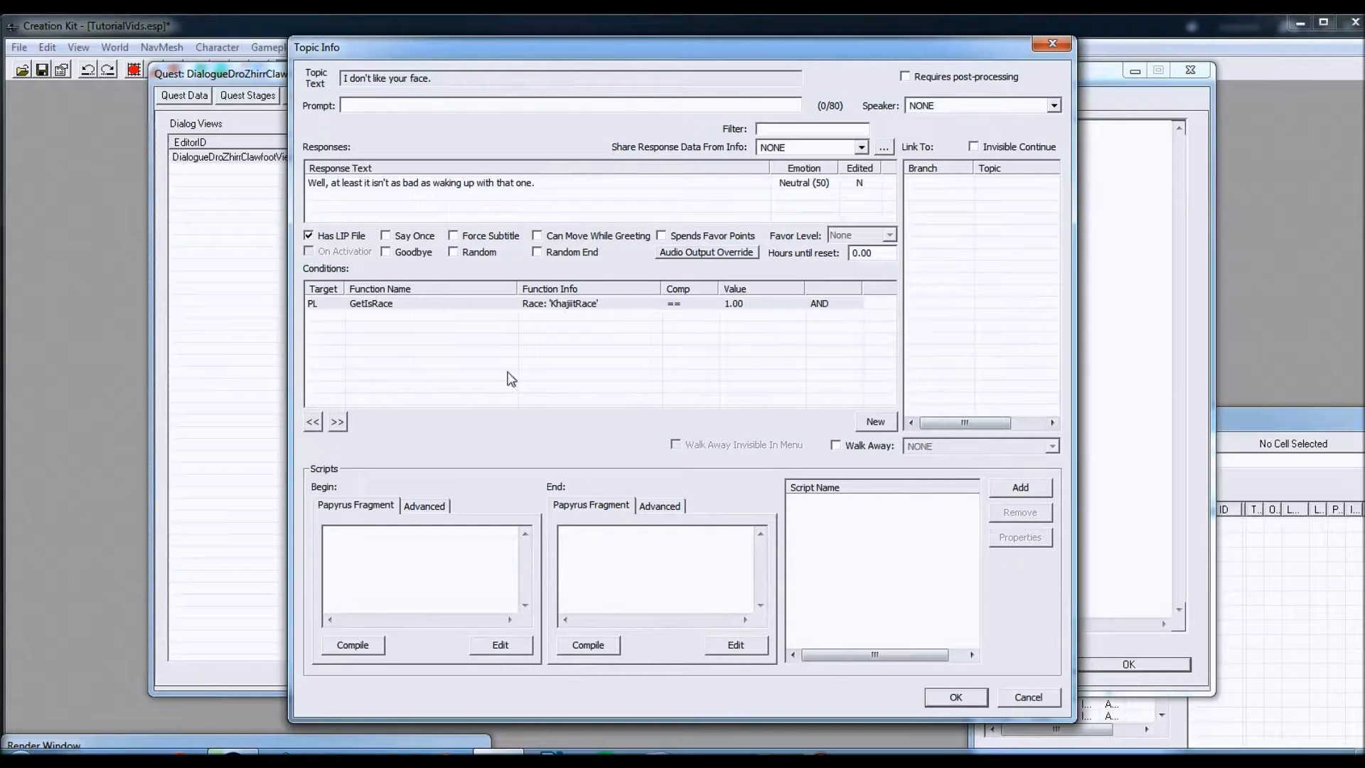
Record a voice line for the response "Well, at least it isn't as bad as waking up with that one." and preview it.
{"action": "double_click", "coordinate": [450, 183]}
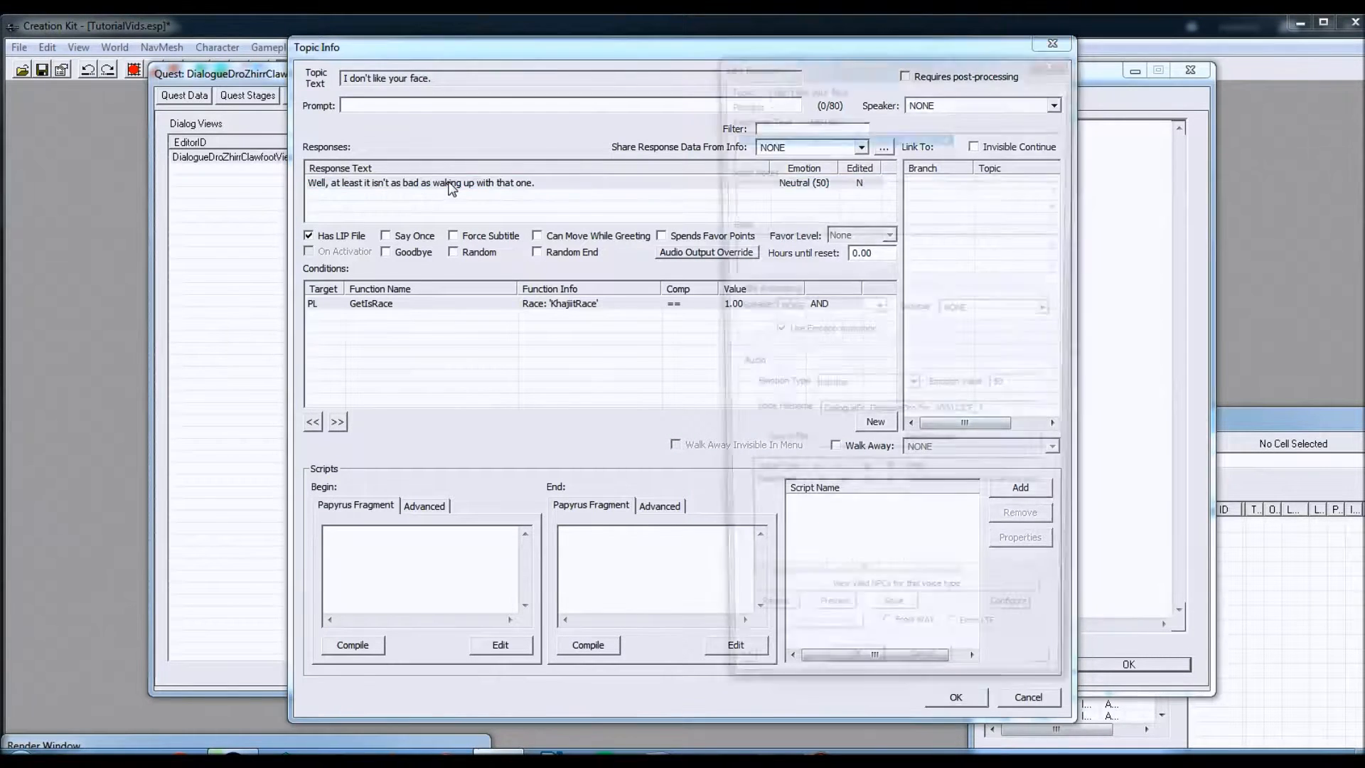
{"action": "left_click_drag", "start_coordinate": [1168, 56], "coordinate": [816, 58]}
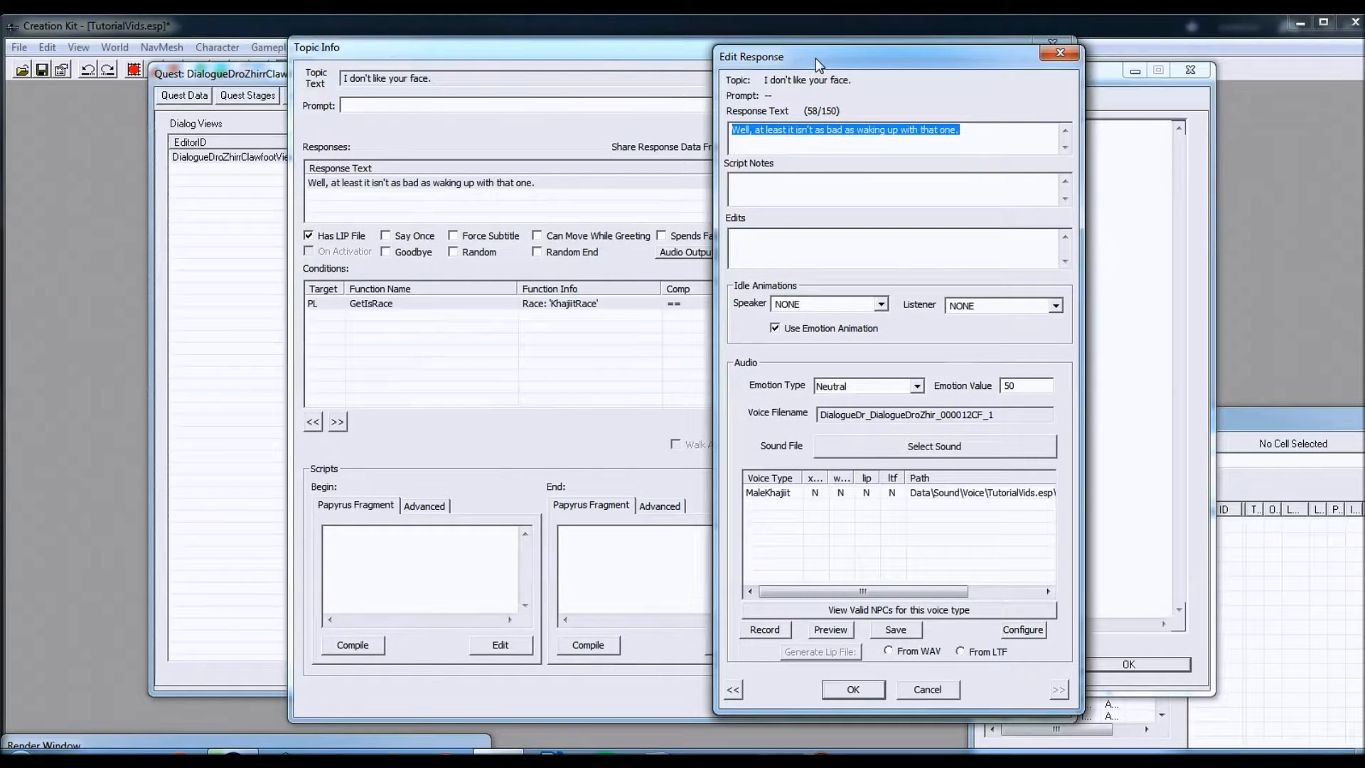
{"action": "left_click", "coordinate": [765, 629]}
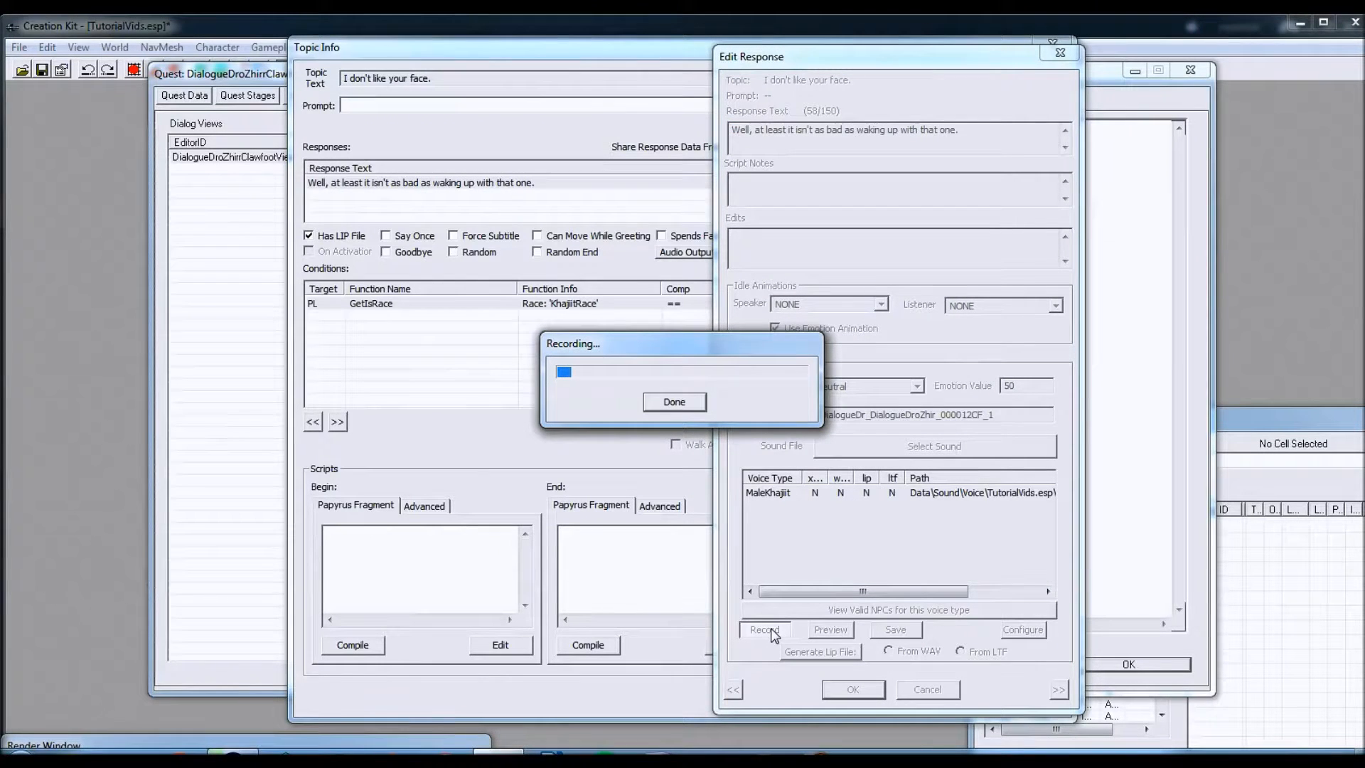
{"action": "left_click", "coordinate": [695, 404]}
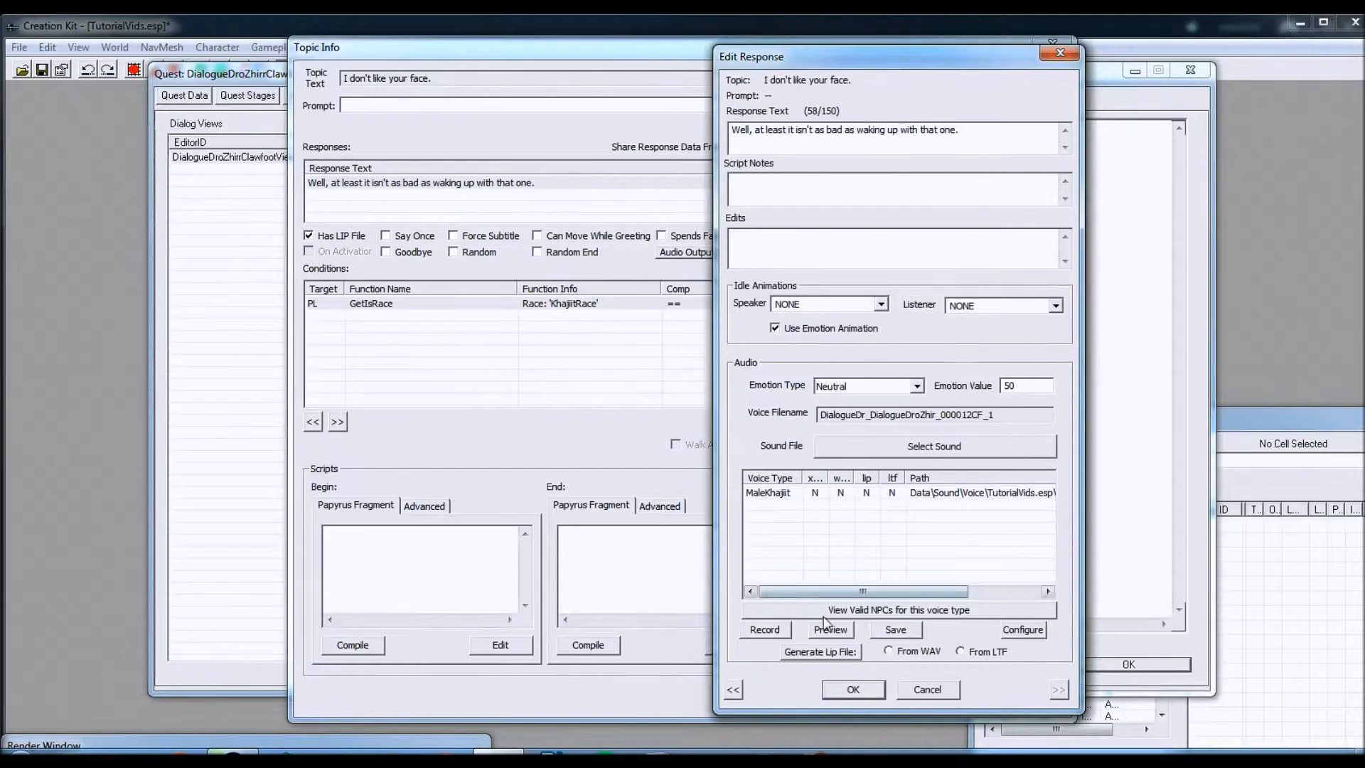
{"action": "left_click", "coordinate": [834, 630]}
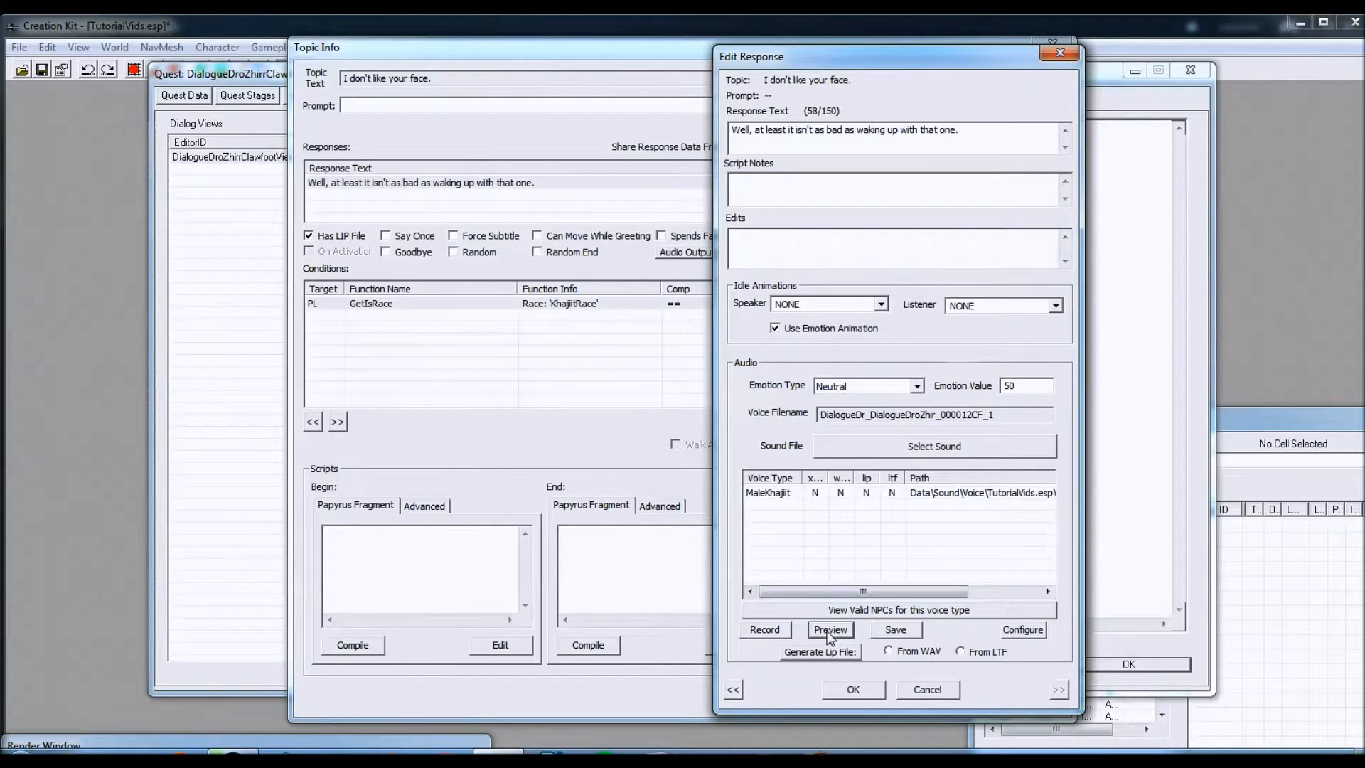
Save the recording, generate its lip file from the WAV, and accept the response and its topic info.
{"action": "left_click", "coordinate": [900, 651]}
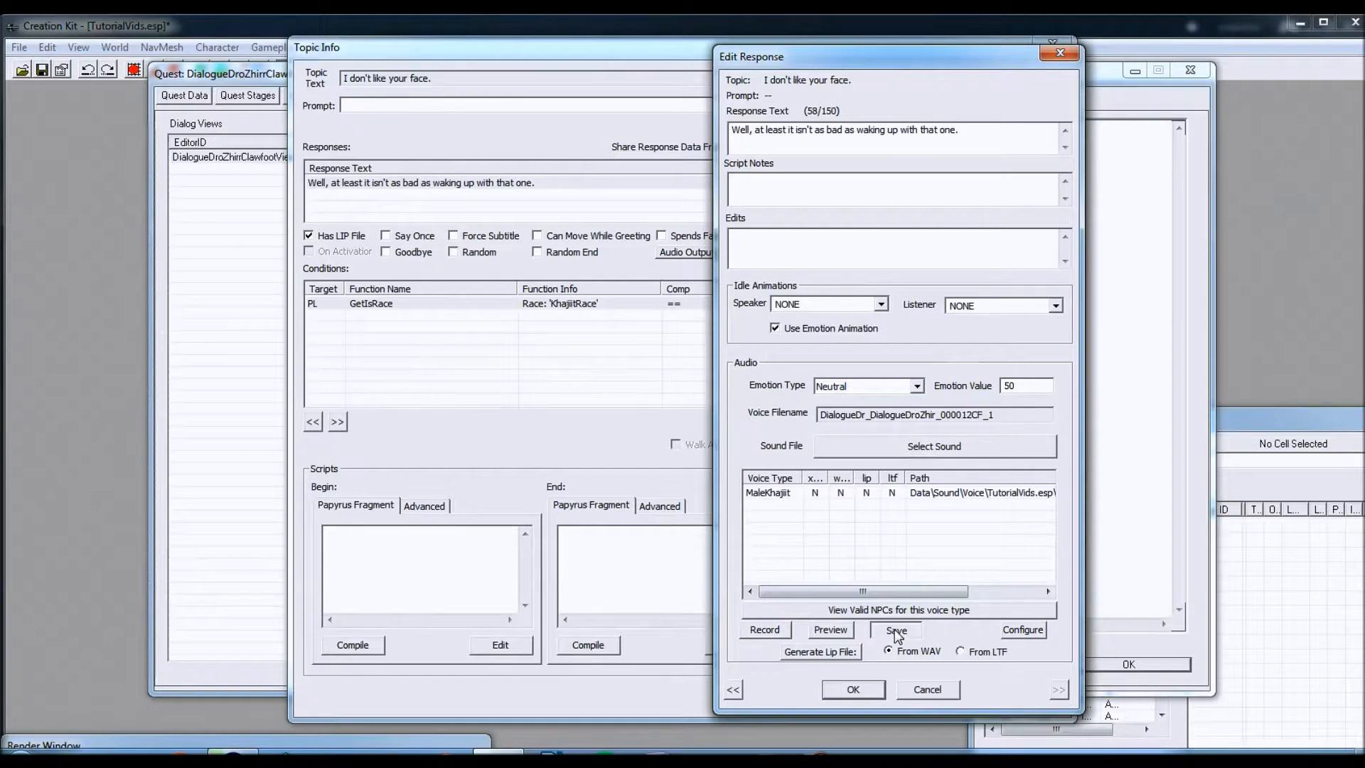
{"action": "left_click", "coordinate": [896, 631]}
{"action": "left_click", "coordinate": [829, 652]}
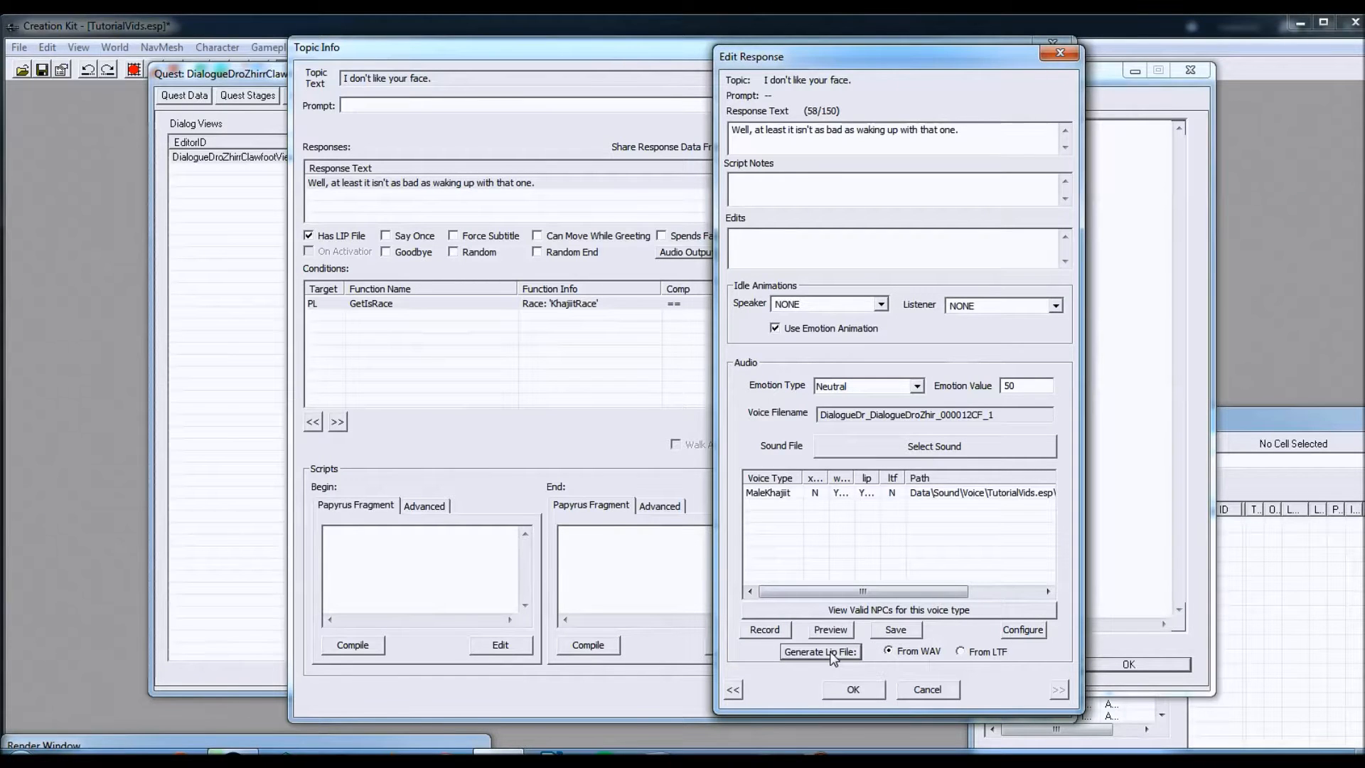
{"action": "left_click", "coordinate": [854, 691]}
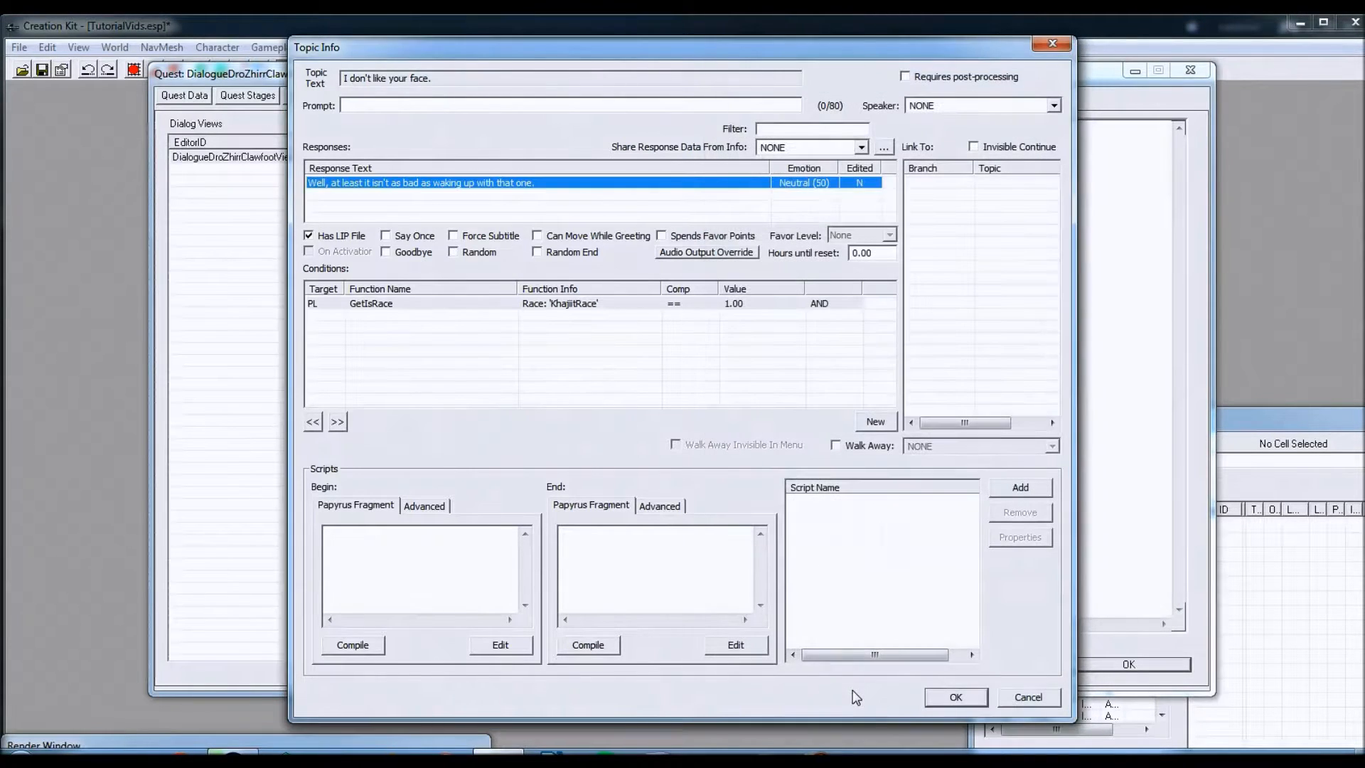
{"action": "left_click", "coordinate": [407, 303]}
{"action": "left_click", "coordinate": [956, 697]}
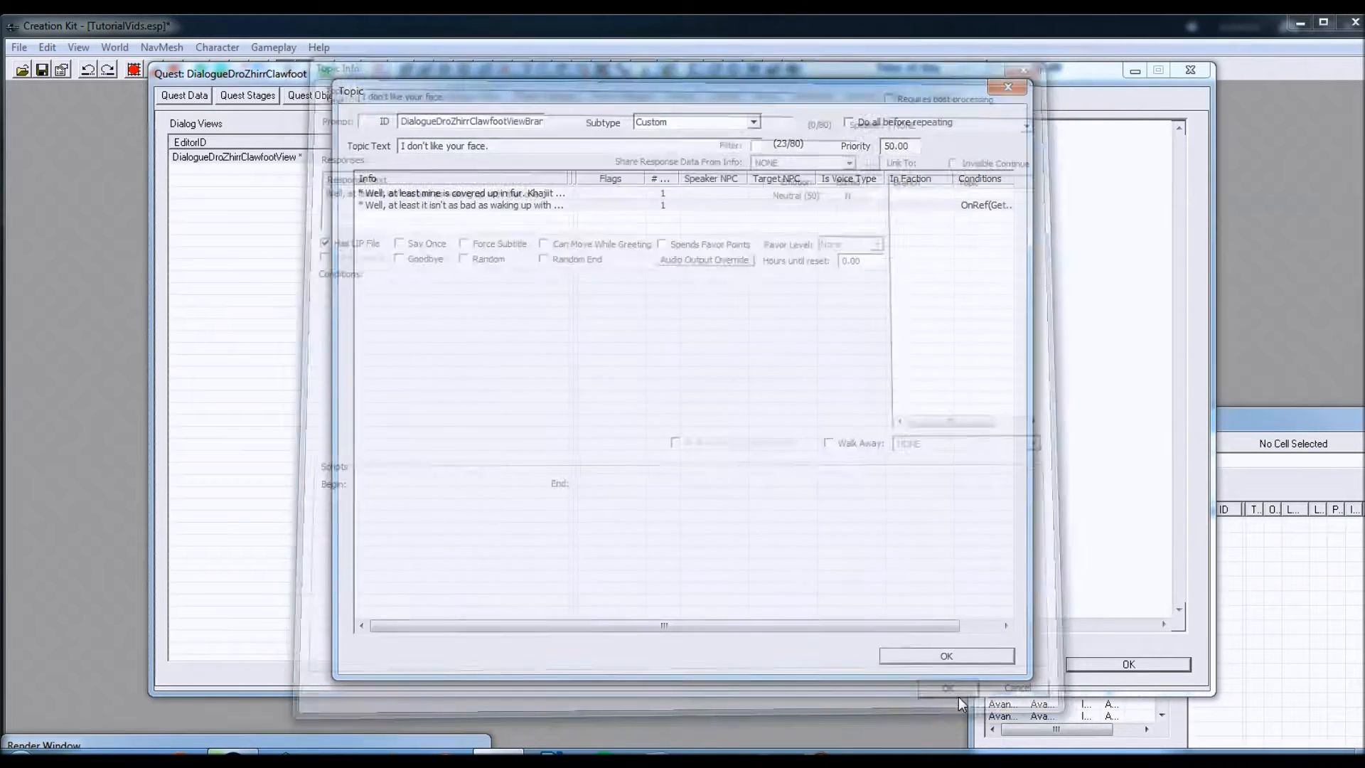
Accept the "I don't like your face." topic and the DialogueDroZhirrClawfoot quest, and save the plugin.
{"action": "left_click", "coordinate": [442, 206]}
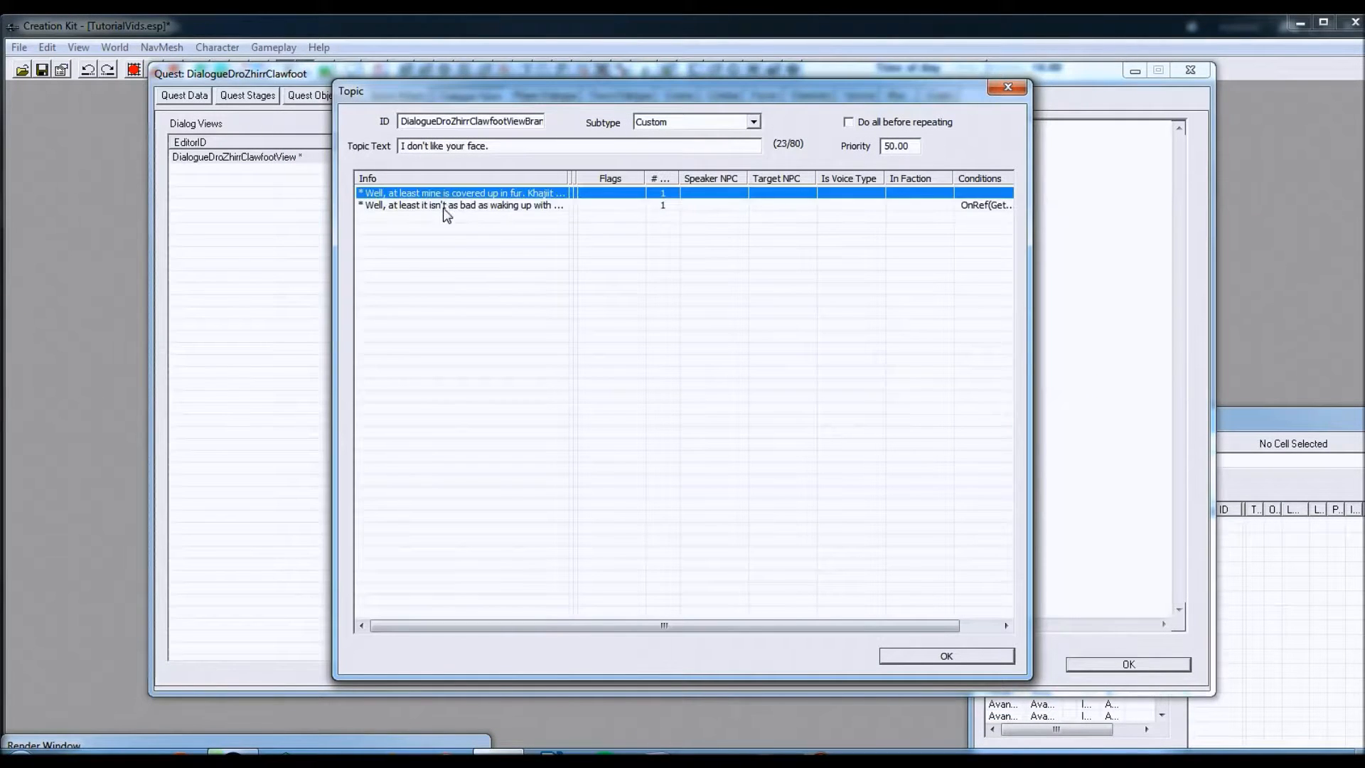
{"action": "left_click", "coordinate": [440, 193]}
{"action": "left_click", "coordinate": [962, 655]}
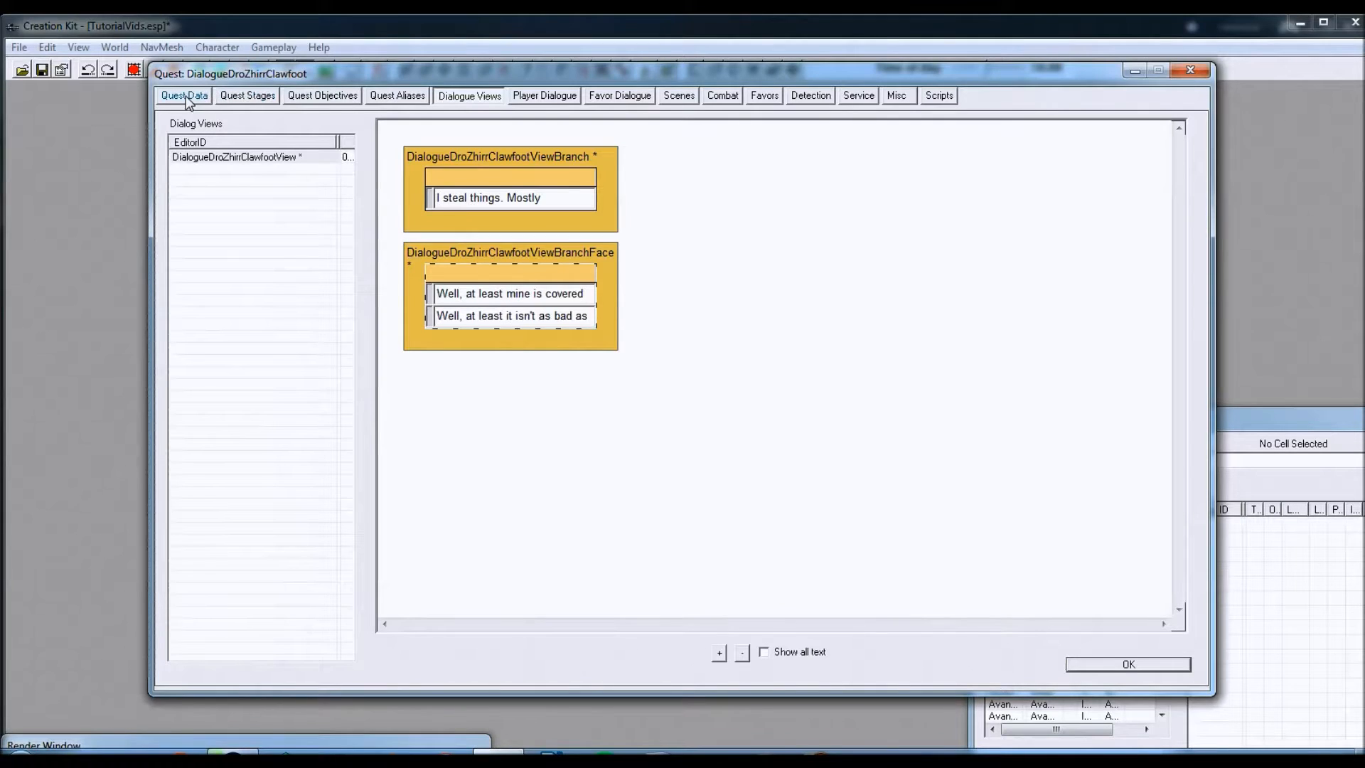
{"action": "left_click", "coordinate": [1090, 666]}
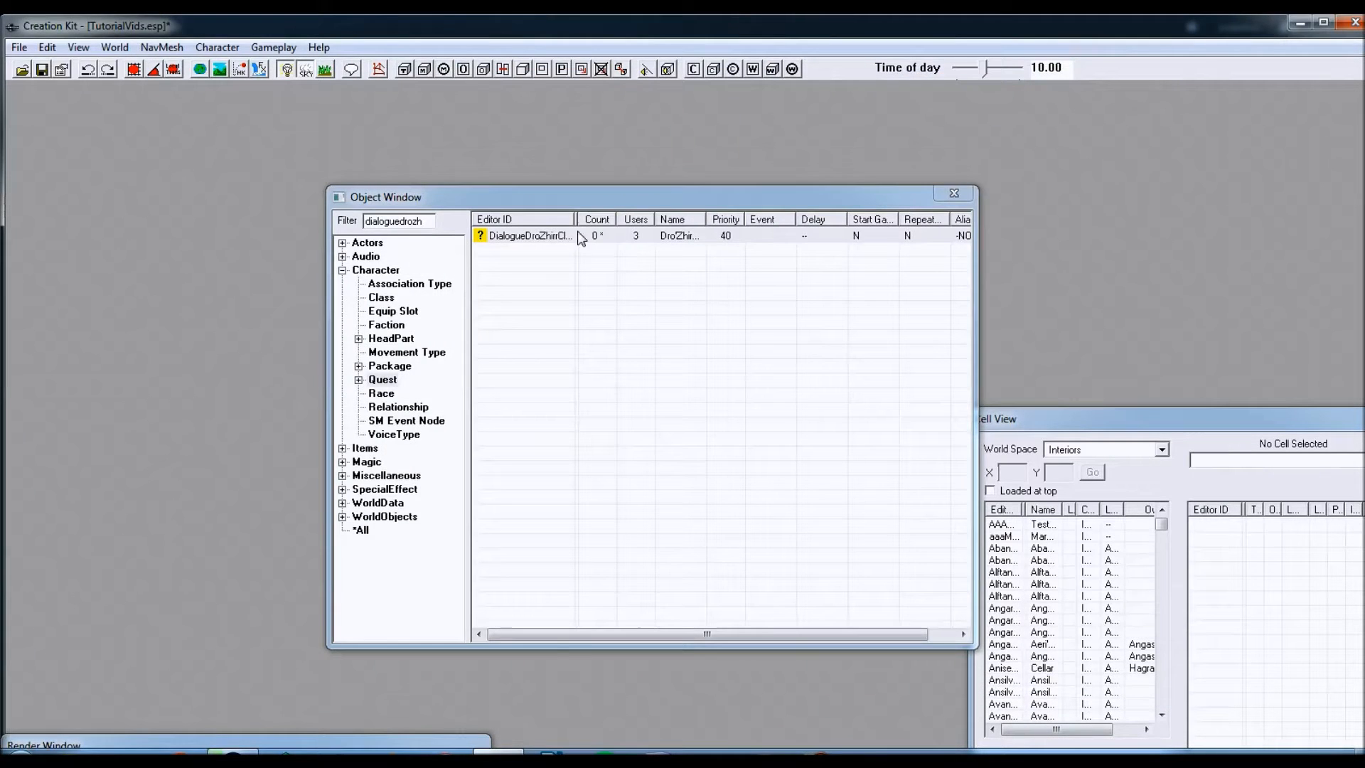
{"action": "left_click", "coordinate": [541, 236]}
{"action": "key", "text": "ctrl+s"}
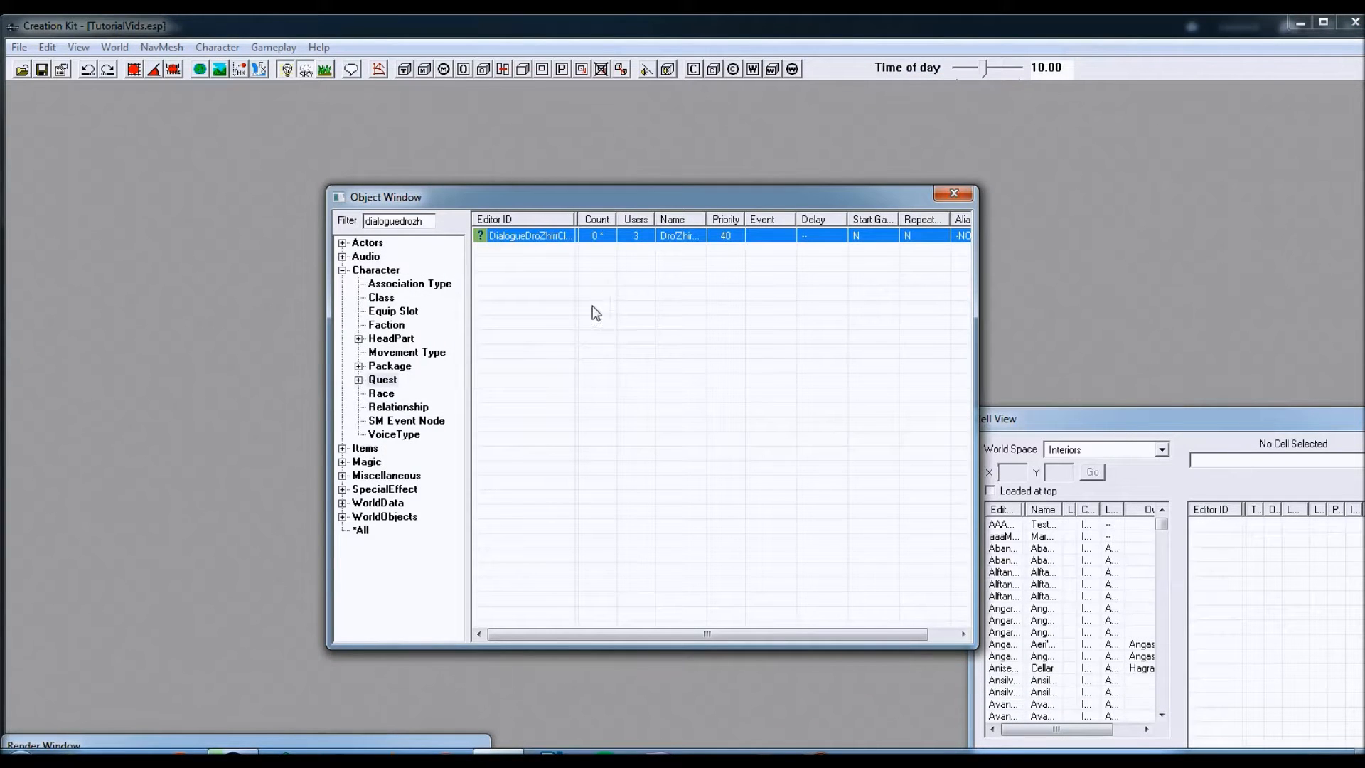